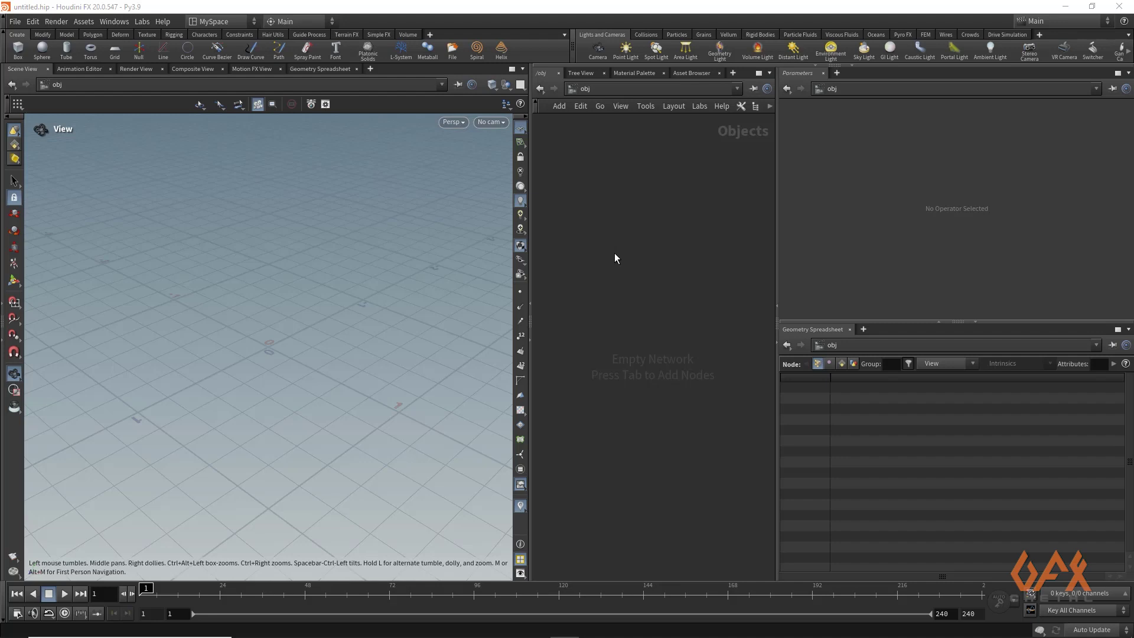
- Add a Geometry object to the scene's object network and enter it
key("Tab")
type("geo")
key("Return")
left_click(612, 246)
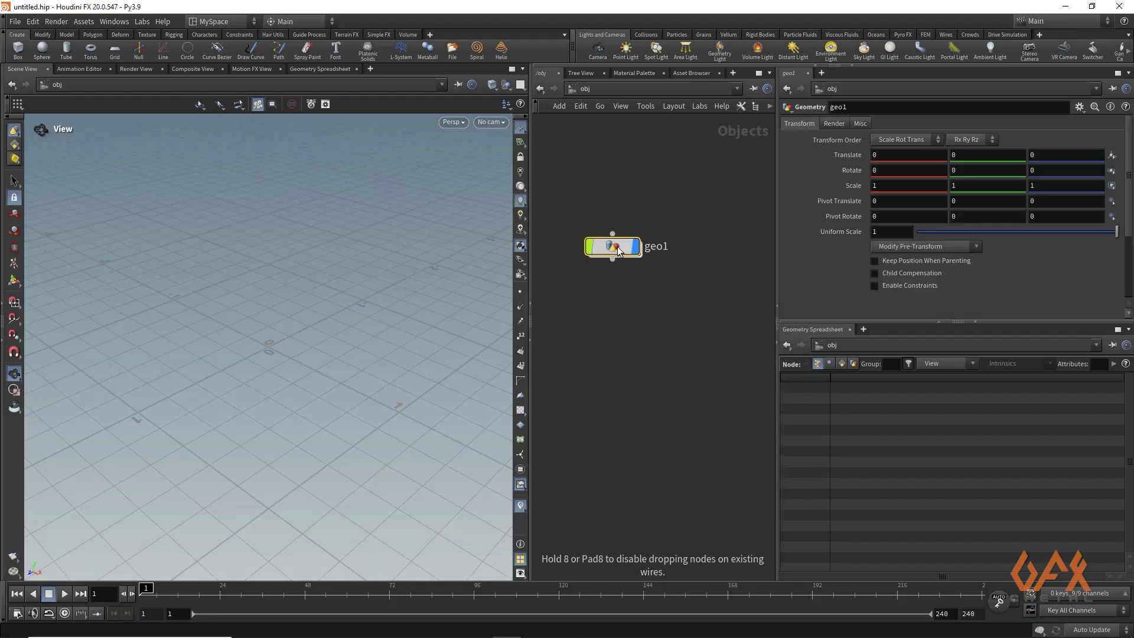
double_click(615, 246)
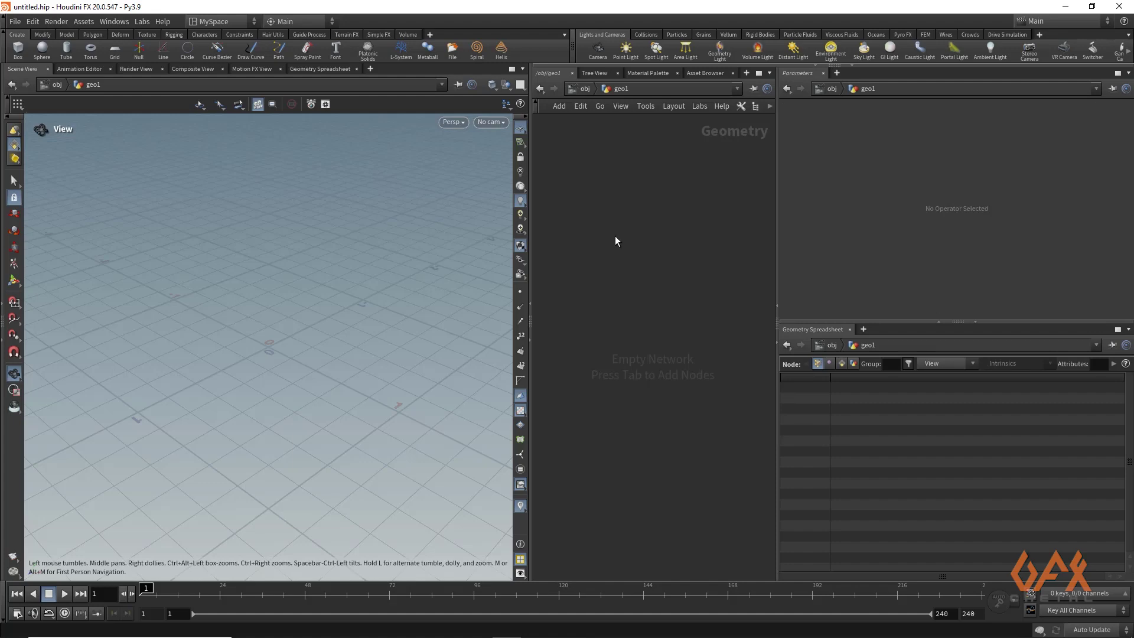
- Add a Grid node inside the geometry object and frame the grid in the viewport
key("Tab")
type("box")
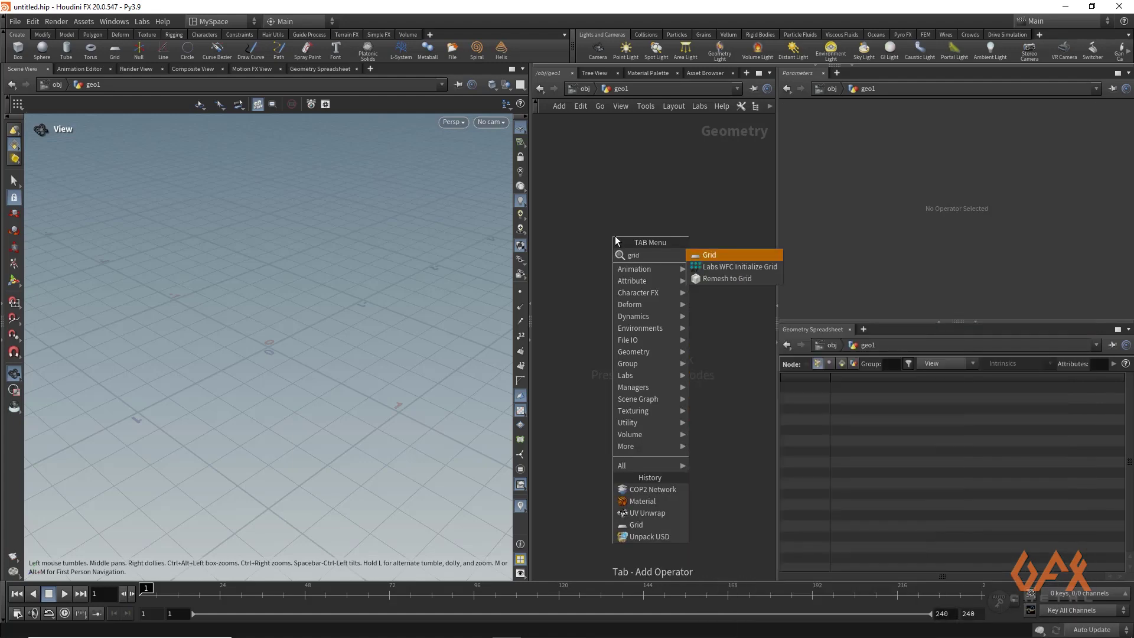
key("Return")
left_click(615, 236)
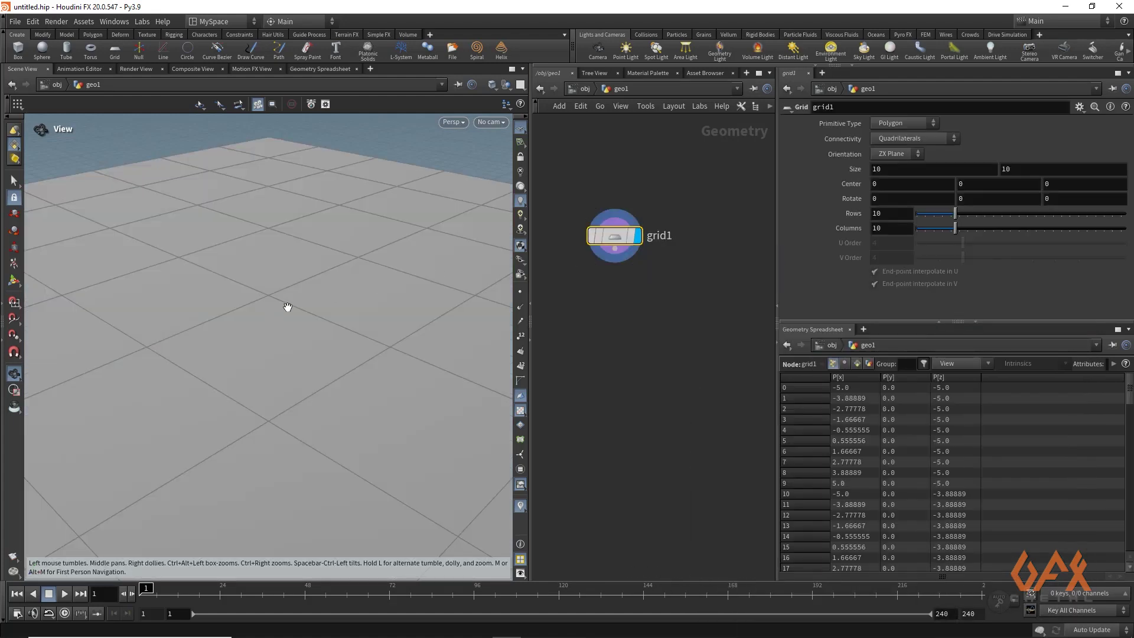
left_click_drag(148, 300, 254, 343)
- Connect a UV Unwrap node to the output of the grid
left_click(615, 248)
key("Tab")
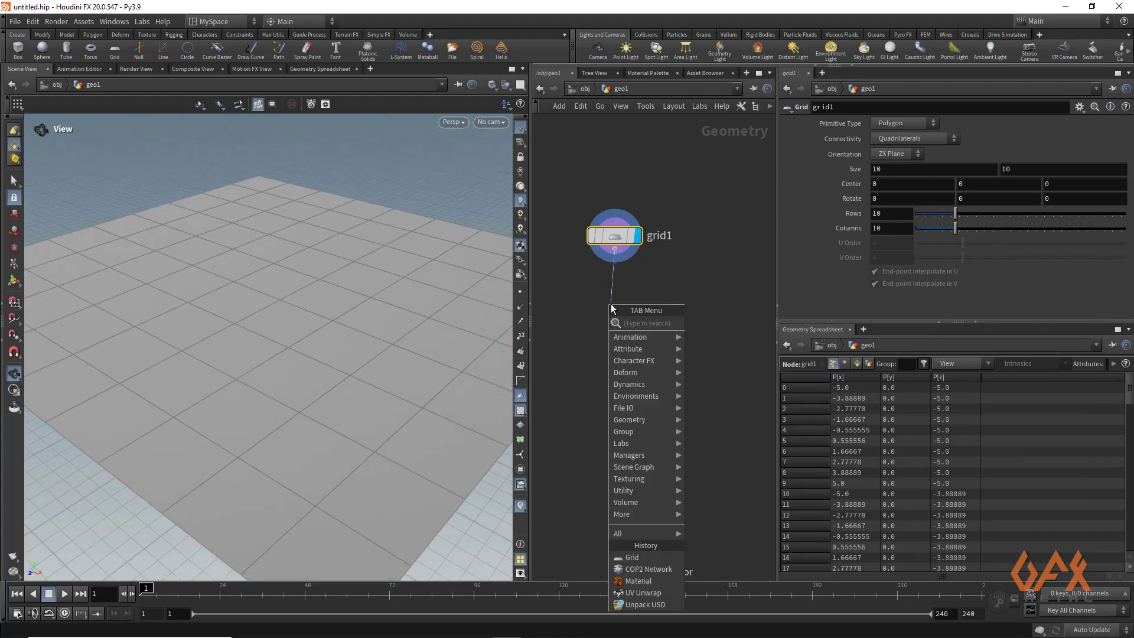
type("uvu")
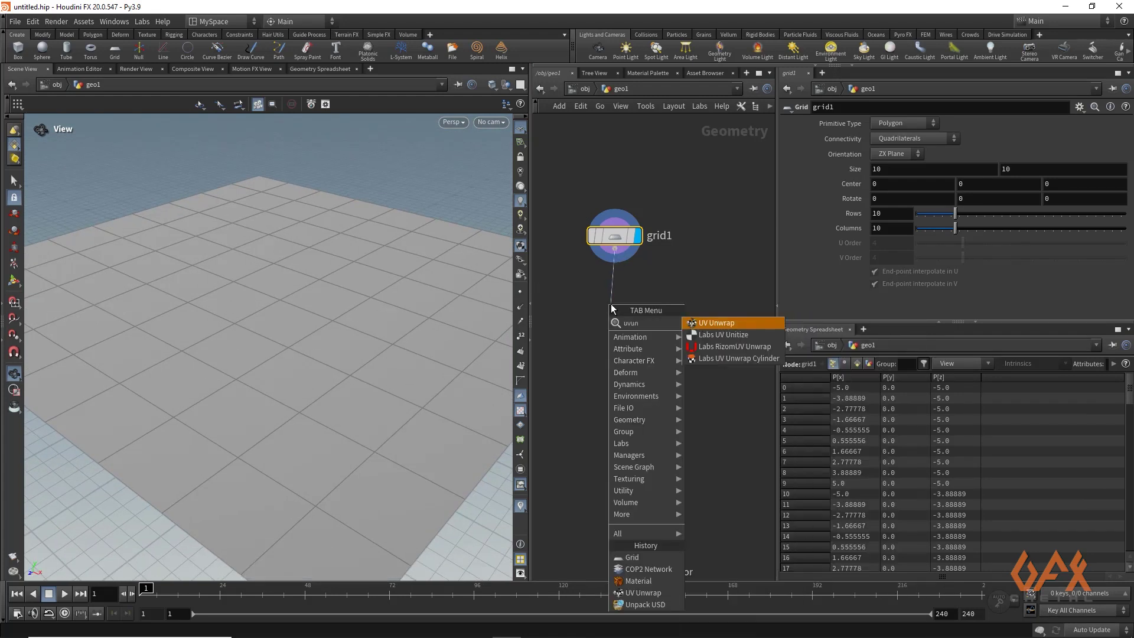
type("n")
key("Return")
left_click(611, 303)
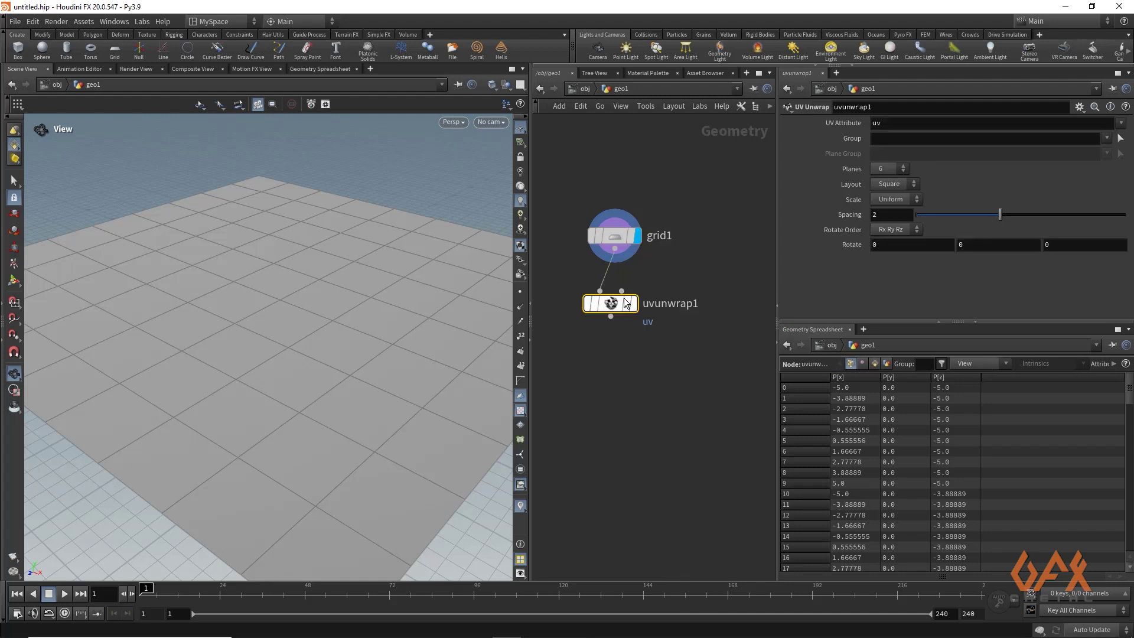
- Set the UV Unwrap layout to Strip and its scale to Stretch, and turn off the UV texture display in the viewport
left_click(891, 184)
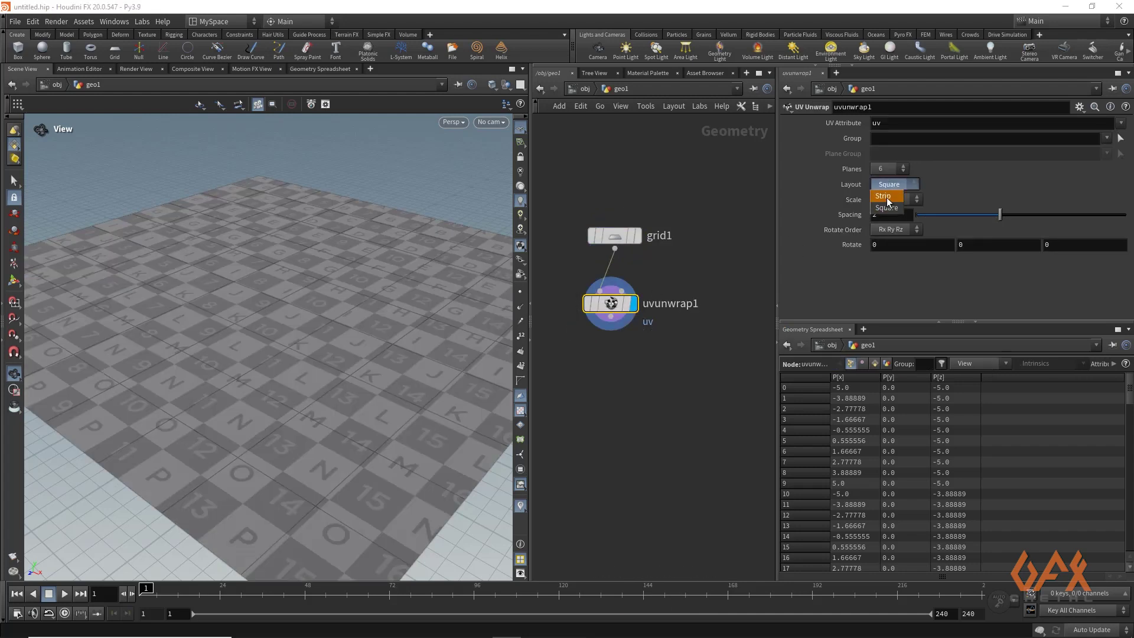
left_click(888, 196)
left_click(889, 199)
left_click(887, 235)
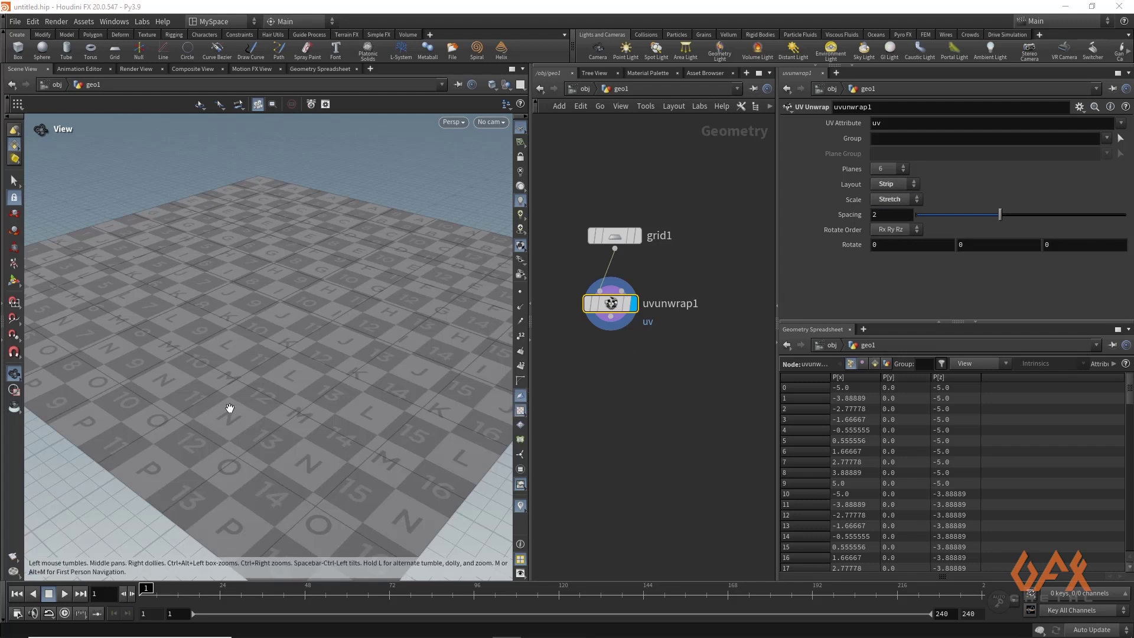
left_click(520, 410)
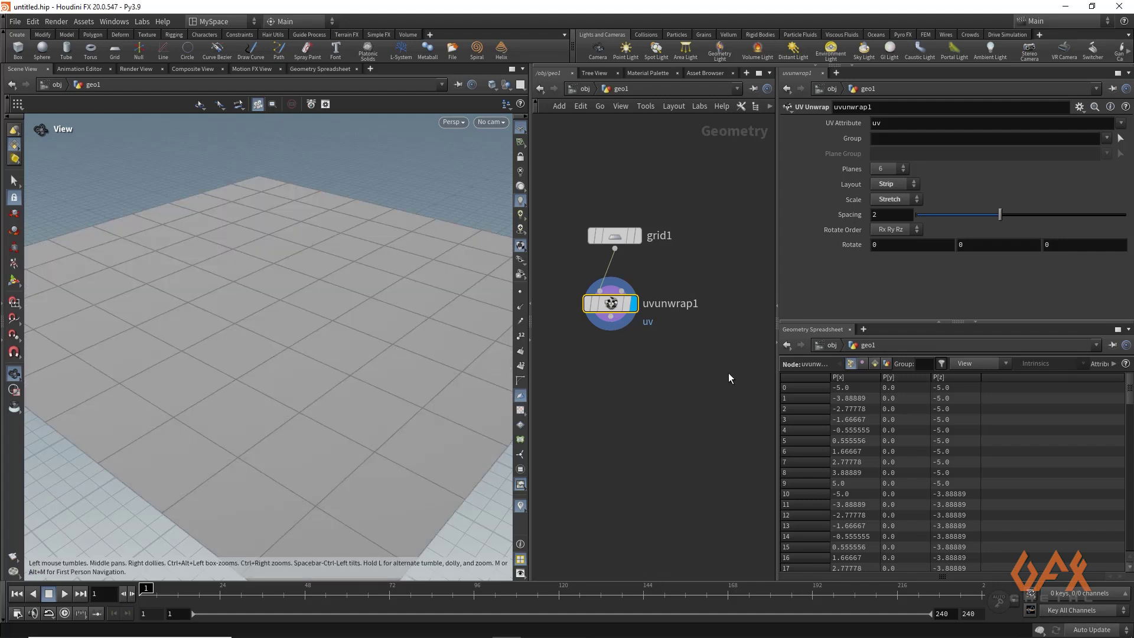
- Add a COP2 Network node beside the grid chain and enter it with the Composite View showing
middle_click_drag(735, 375, 657, 359)
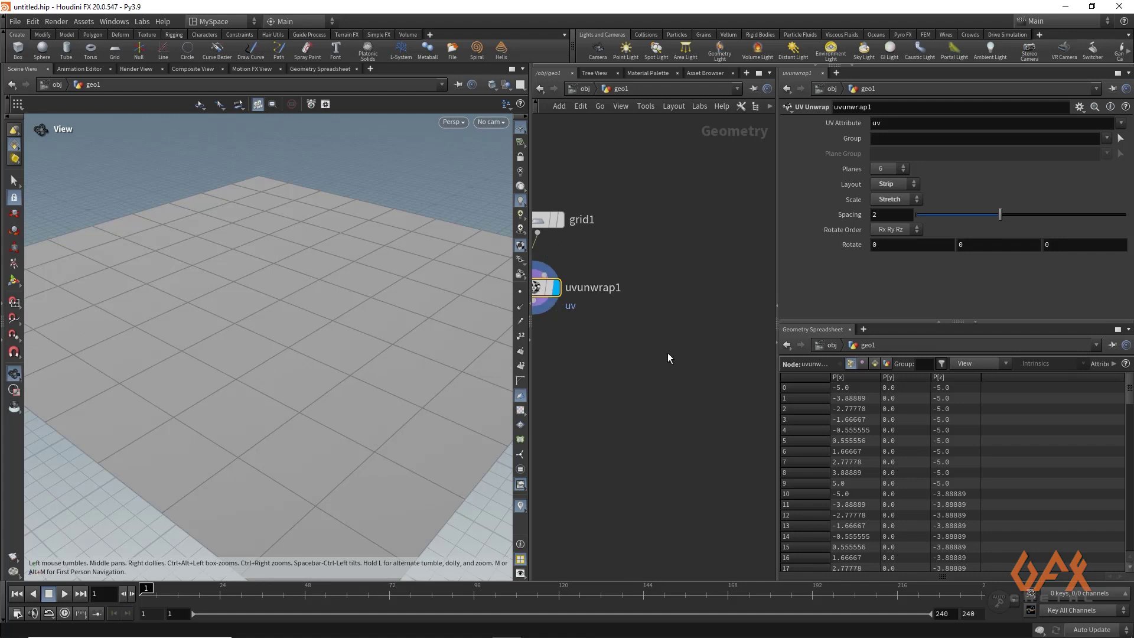
key("Tab")
type("cop")
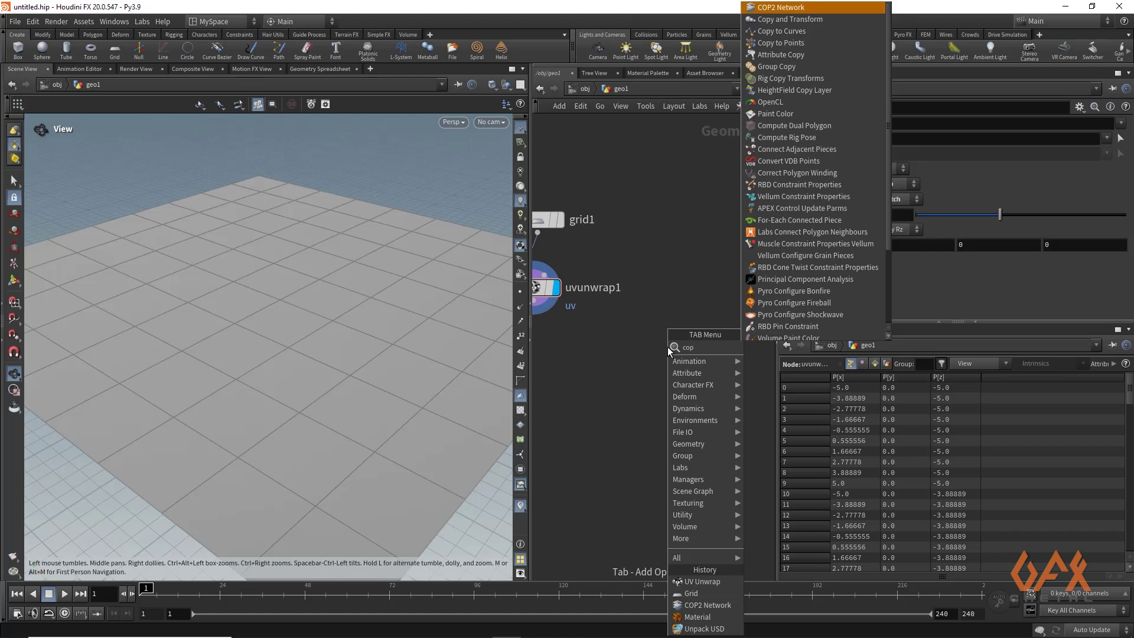
key("Return")
left_click(668, 347)
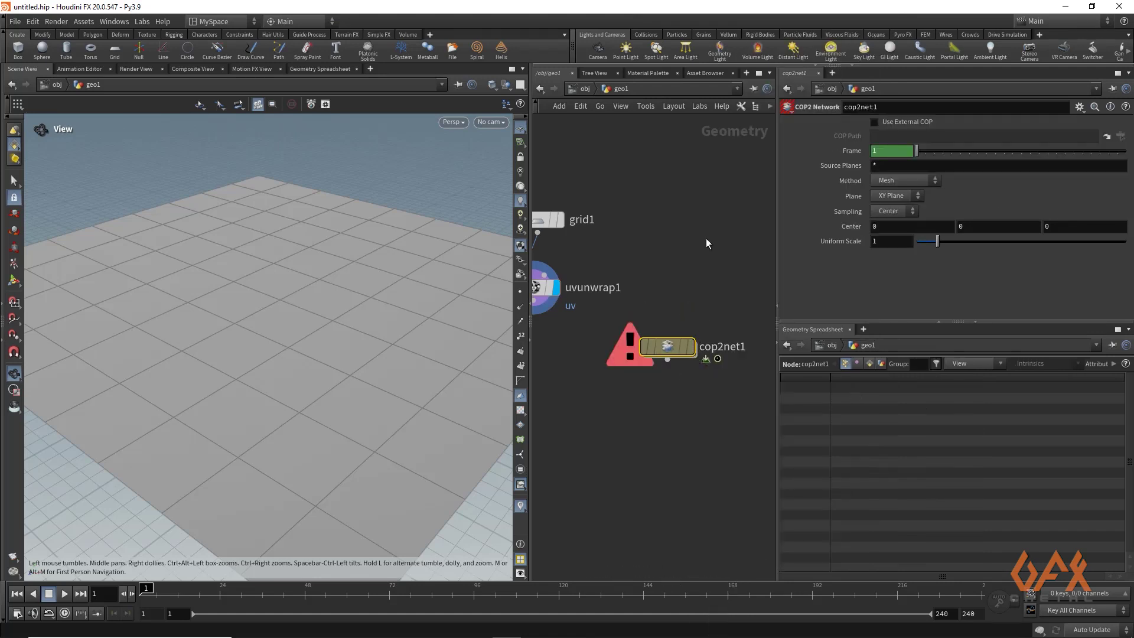
double_click(670, 347)
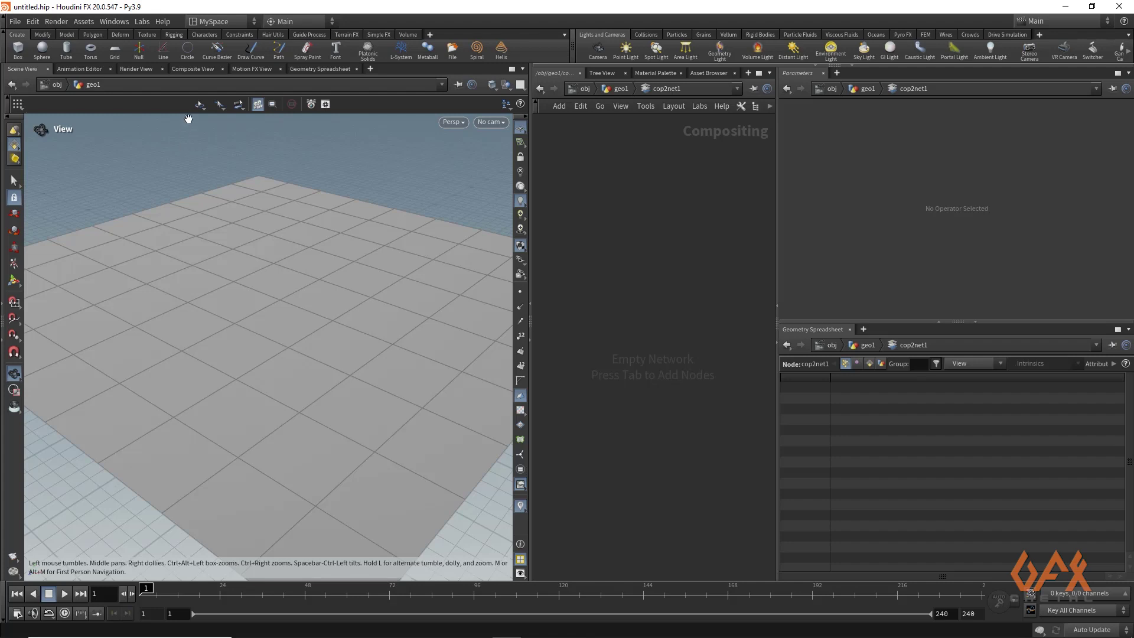
left_click(194, 69)
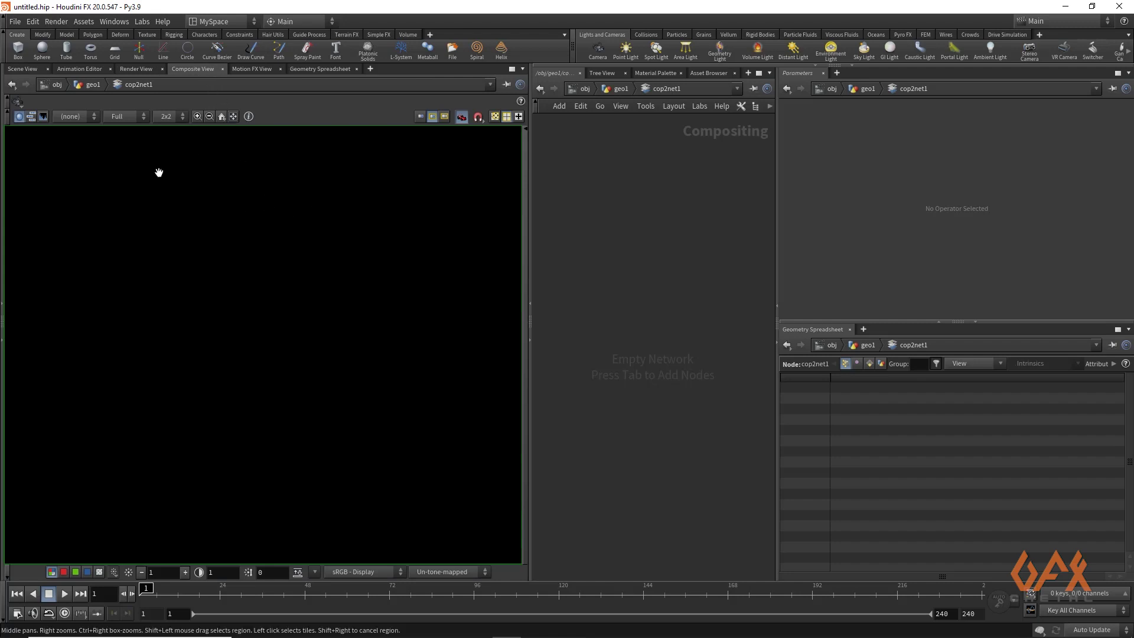
- Check the image resolution in the compositing project settings
left_click(32, 23)
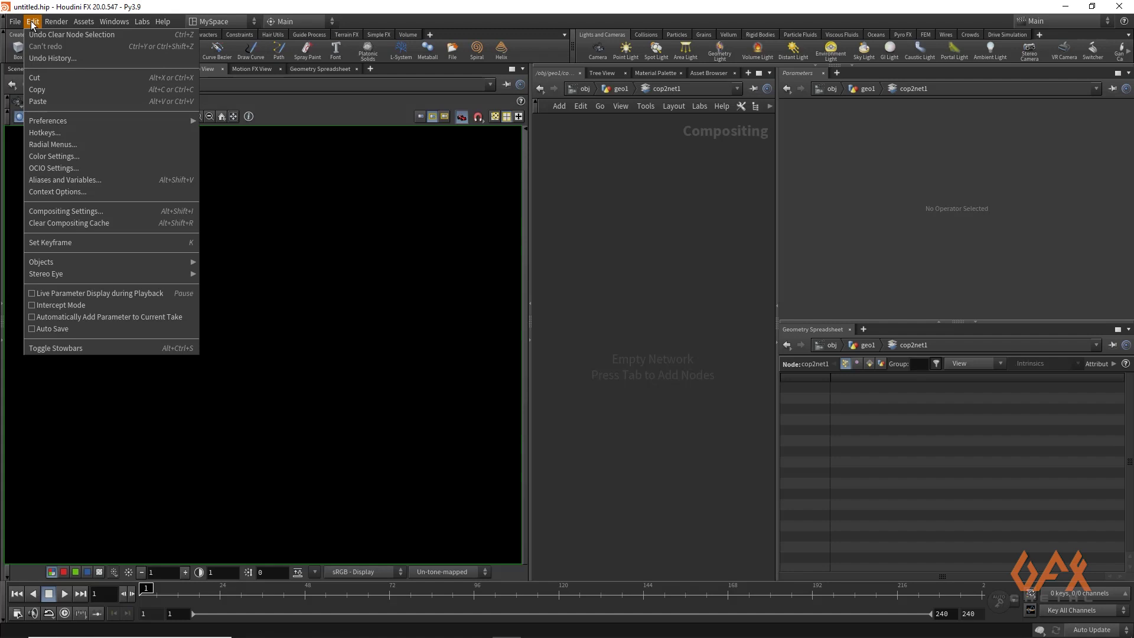
left_click(45, 211)
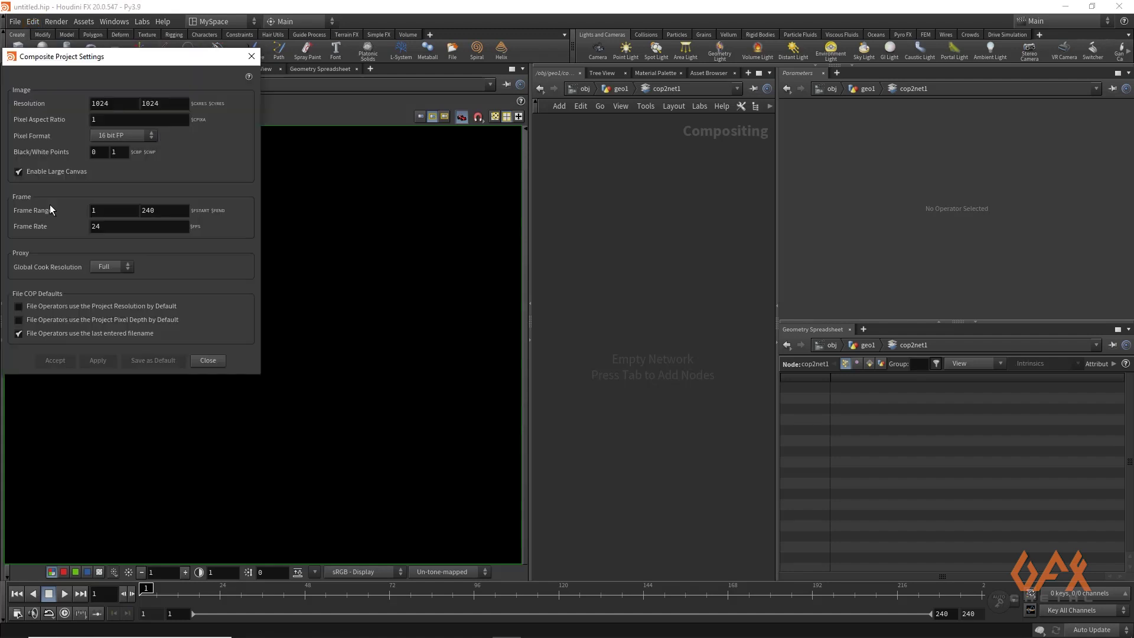
left_click_drag(114, 104, 76, 101)
type("102")
left_click(206, 360)
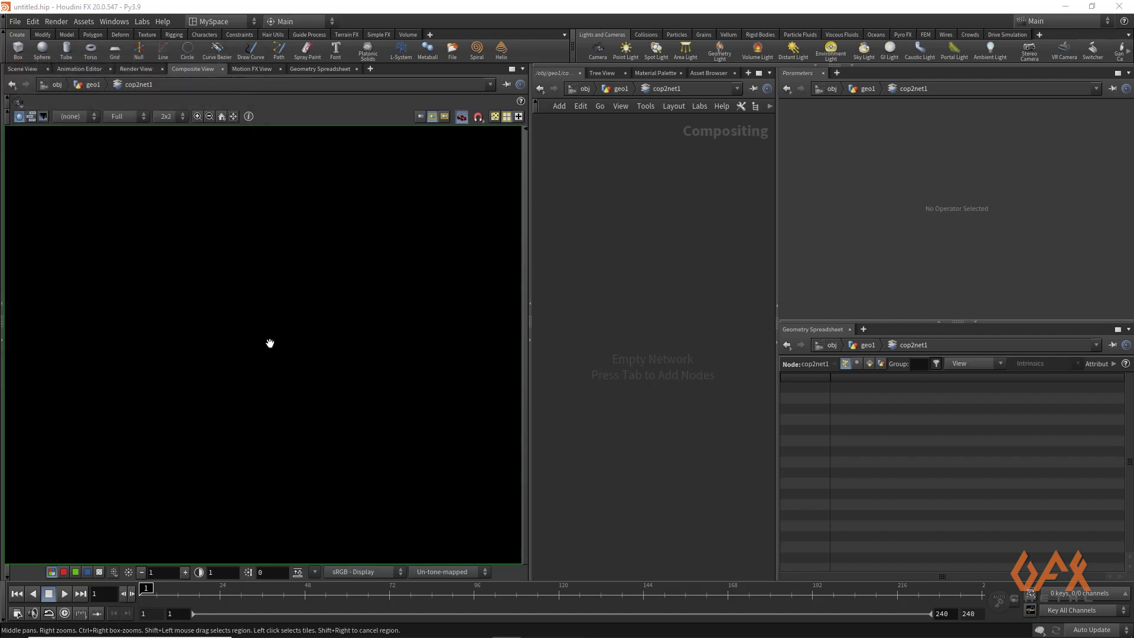
- Add a Shape node to the compositing network
key("Tab")
type("shap")
key("Return")
left_click(626, 182)
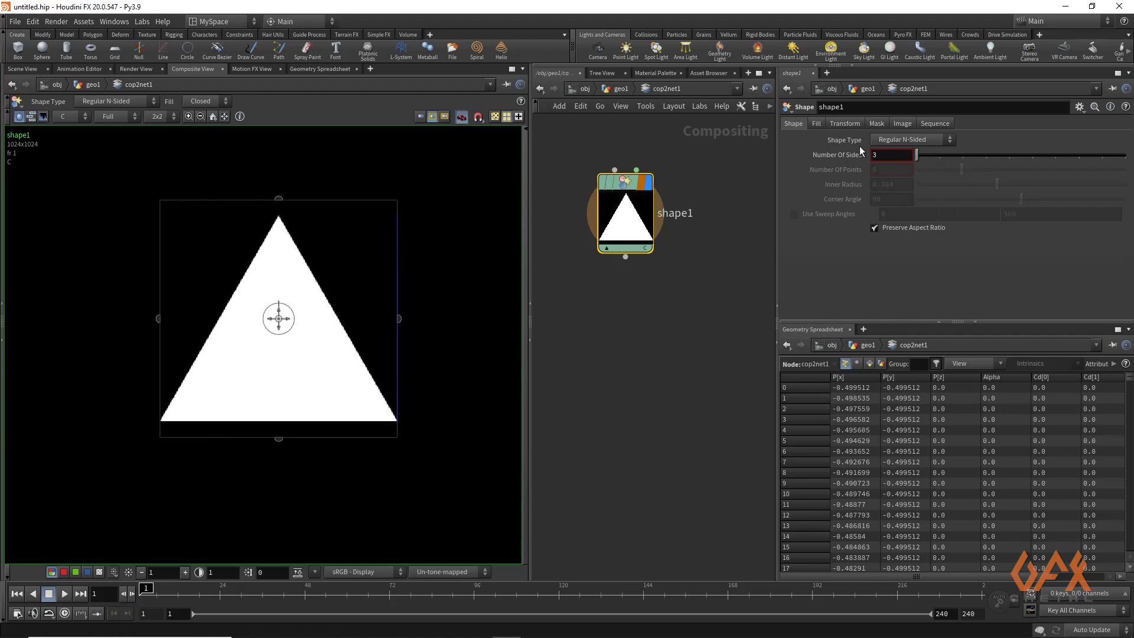
- Change the shape type to Star and set its number of points to 2
left_click(878, 144)
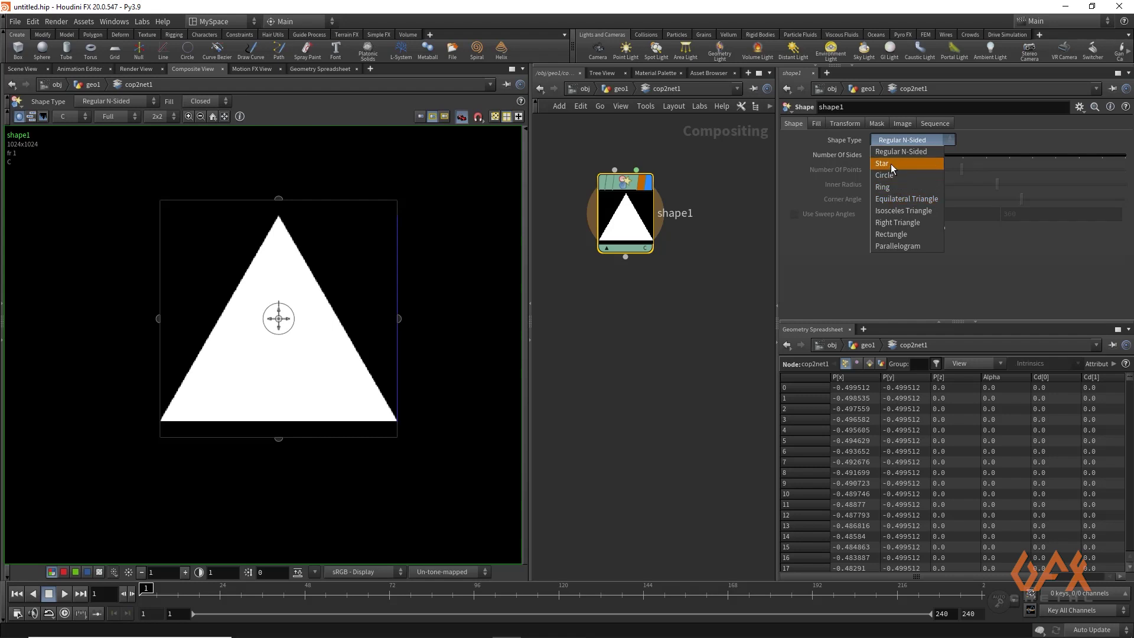
left_click(891, 164)
left_click(883, 174)
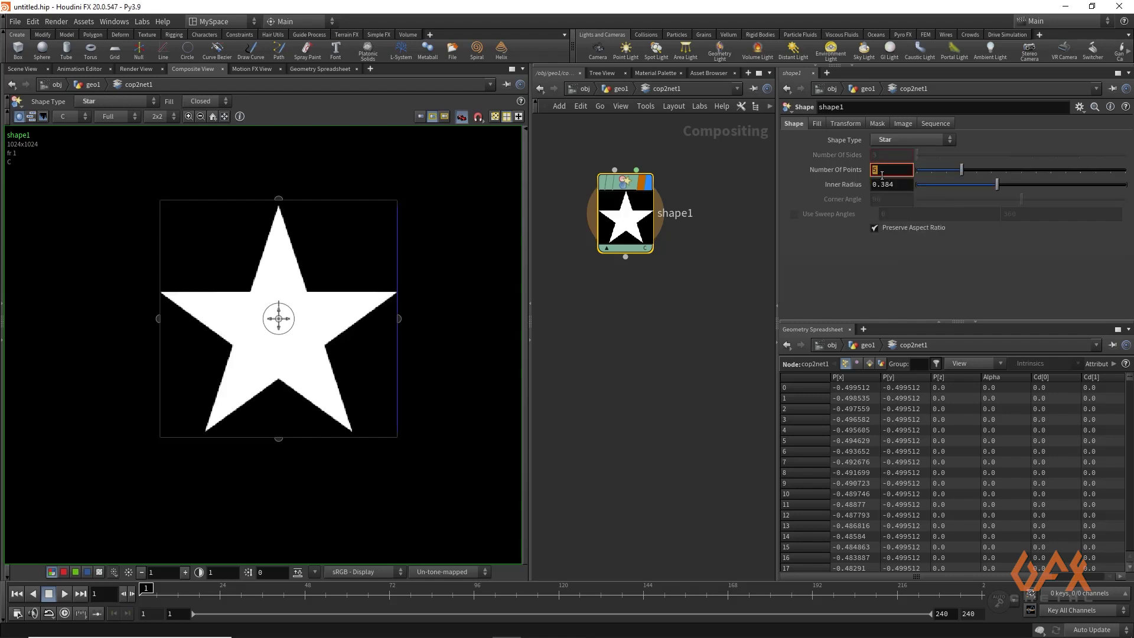
type("2")
key("Return")
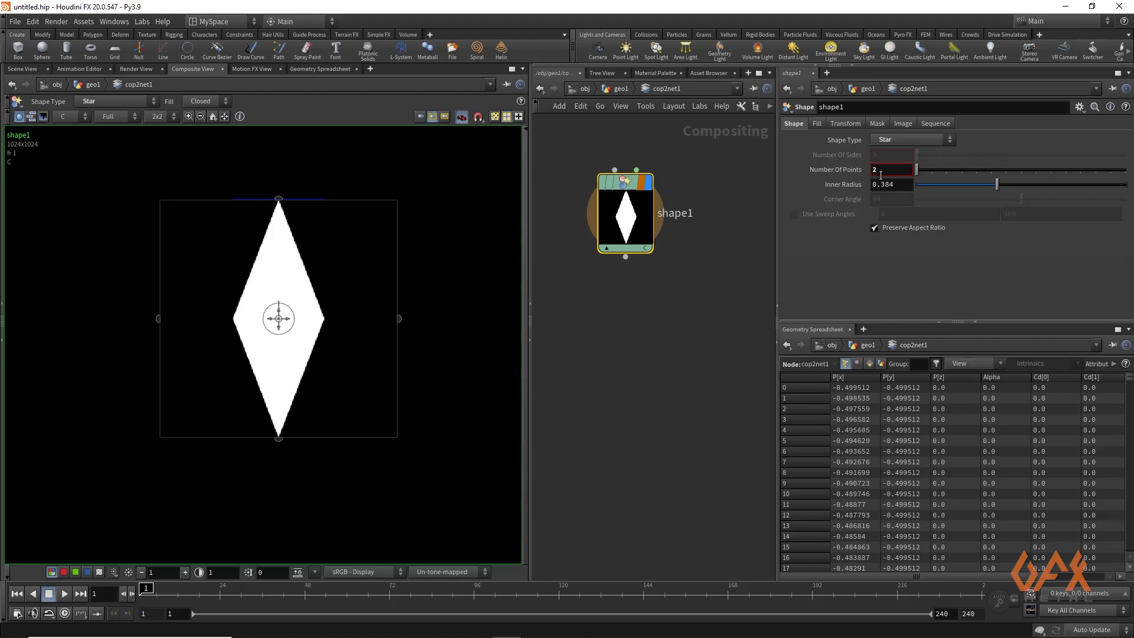
- Scale the star shape to 1.7 horizontally and .12 vertically
left_click(845, 124)
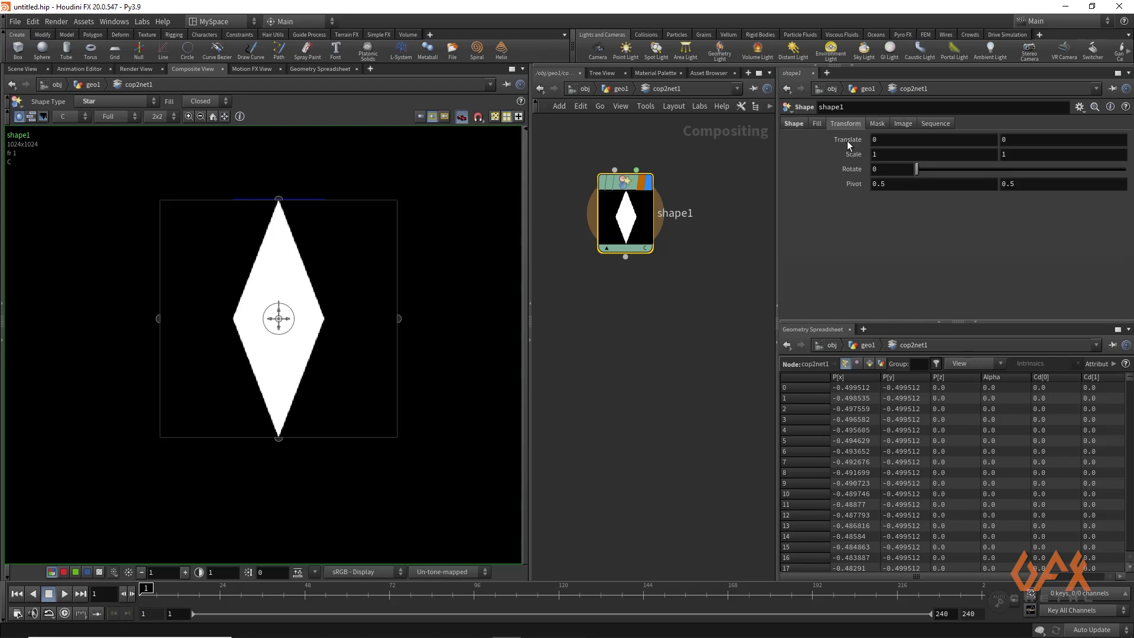
left_click(894, 154)
type(".7")
key("Return")
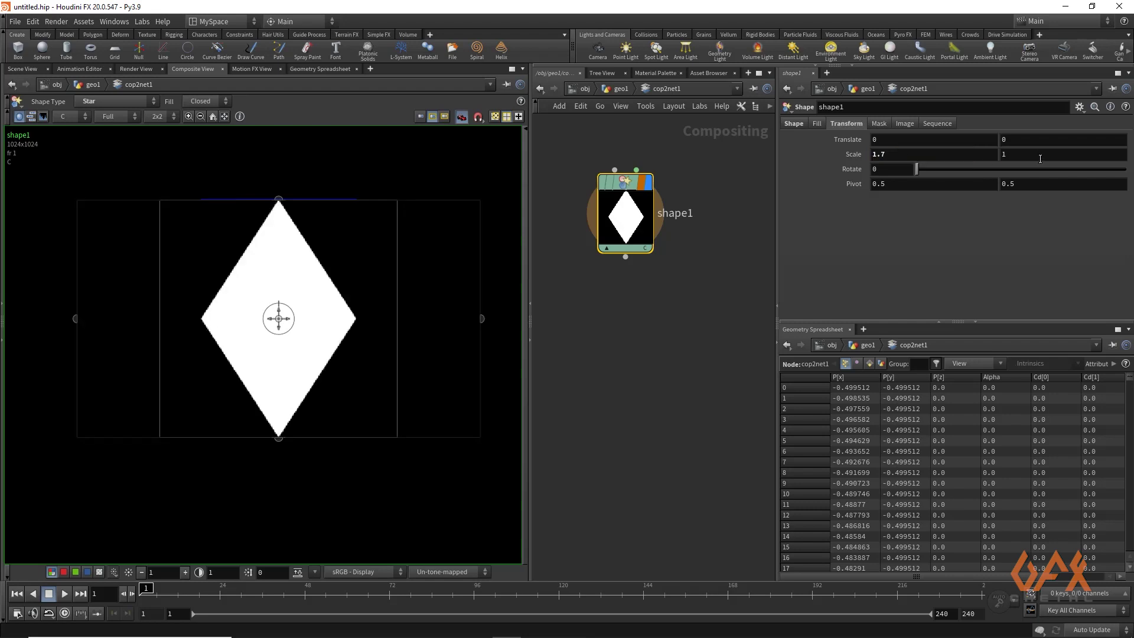
double_click(1024, 153)
type(".12")
key("Return")
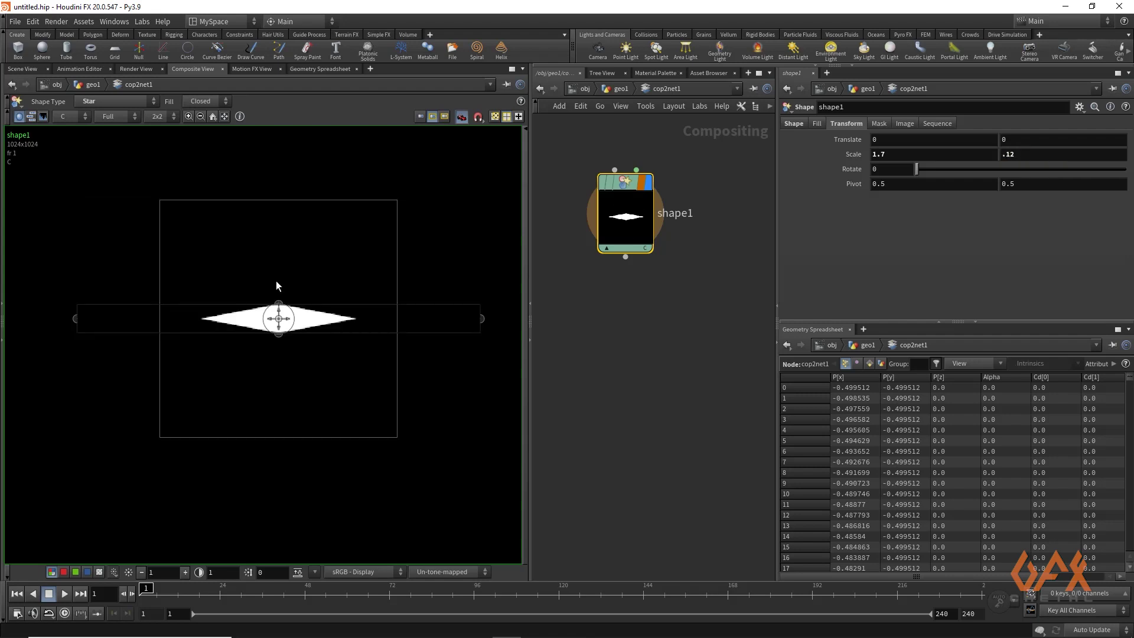
- Connect a Blur node to the output of the shape
scroll(626, 276, "up", 3)
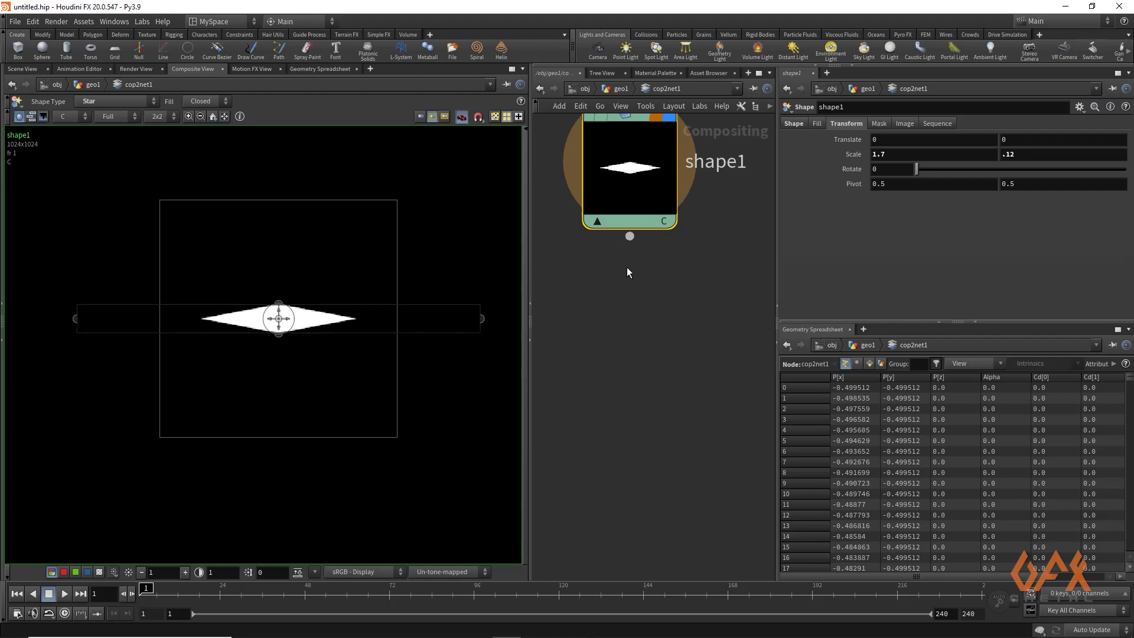
left_click(629, 236)
key("Tab")
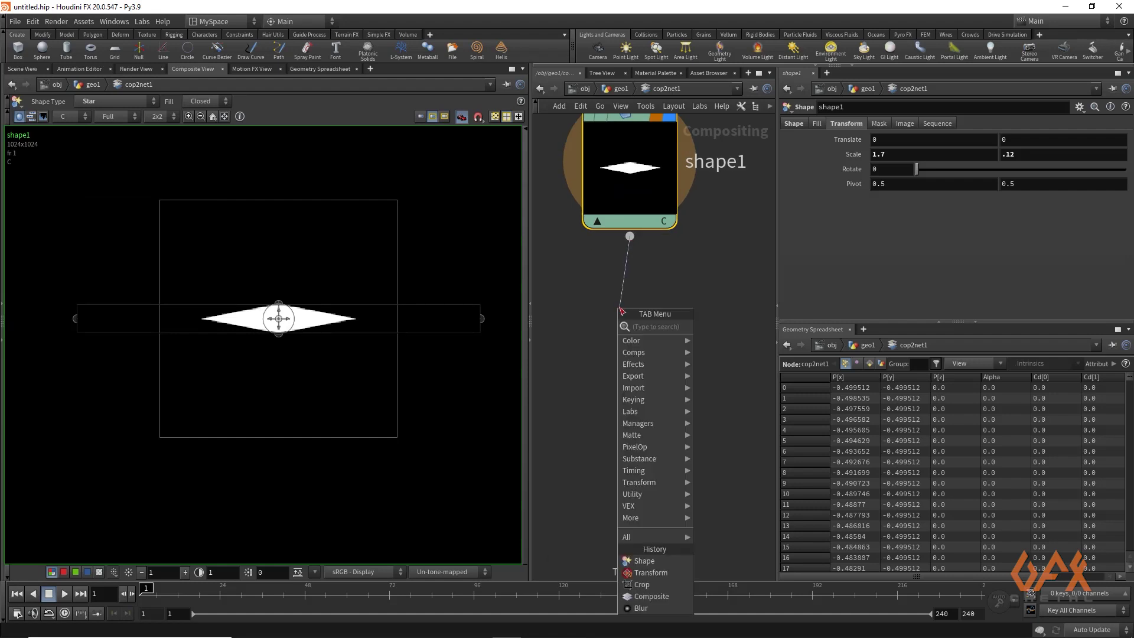
type("blur")
key("Return")
left_click(620, 309)
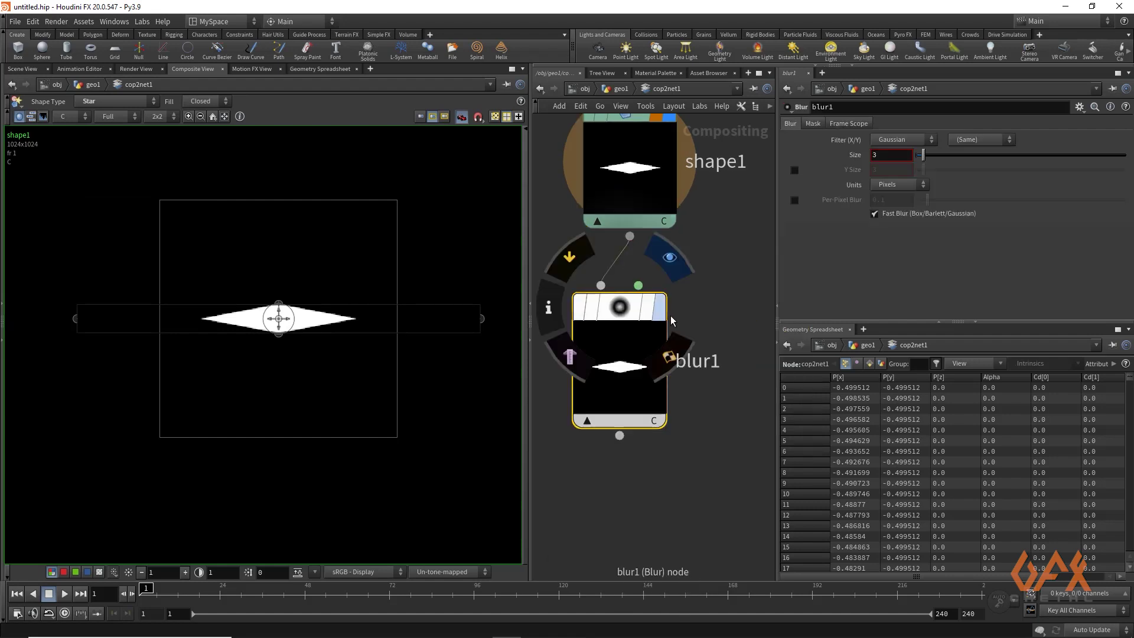
- Set the blur size to 40 pixels
left_click(874, 155)
type("40")
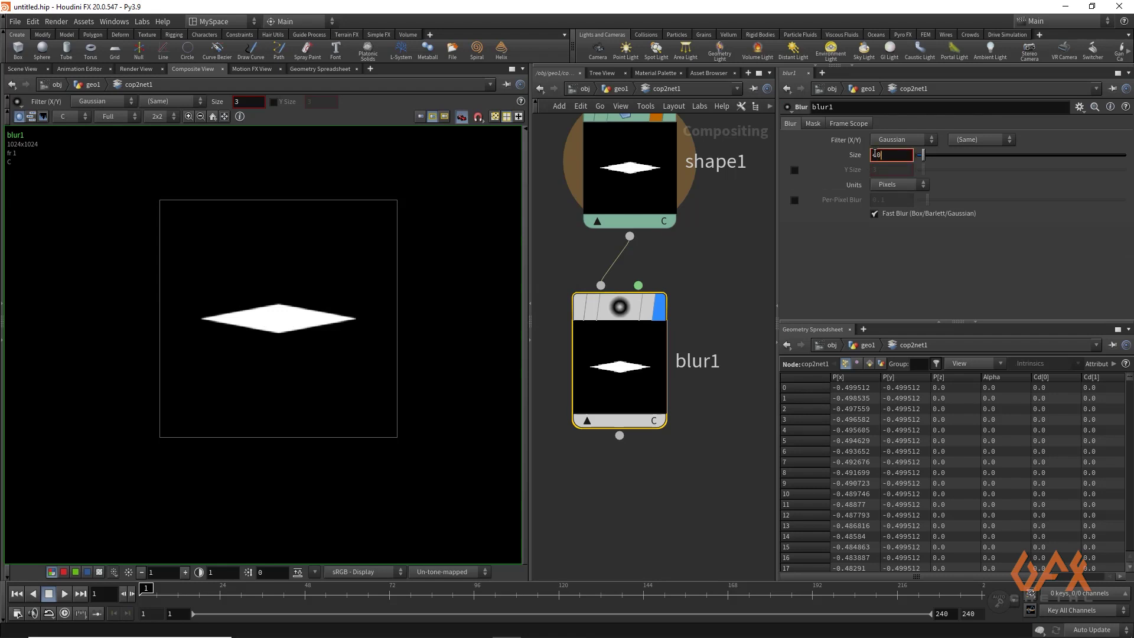
key("Return")
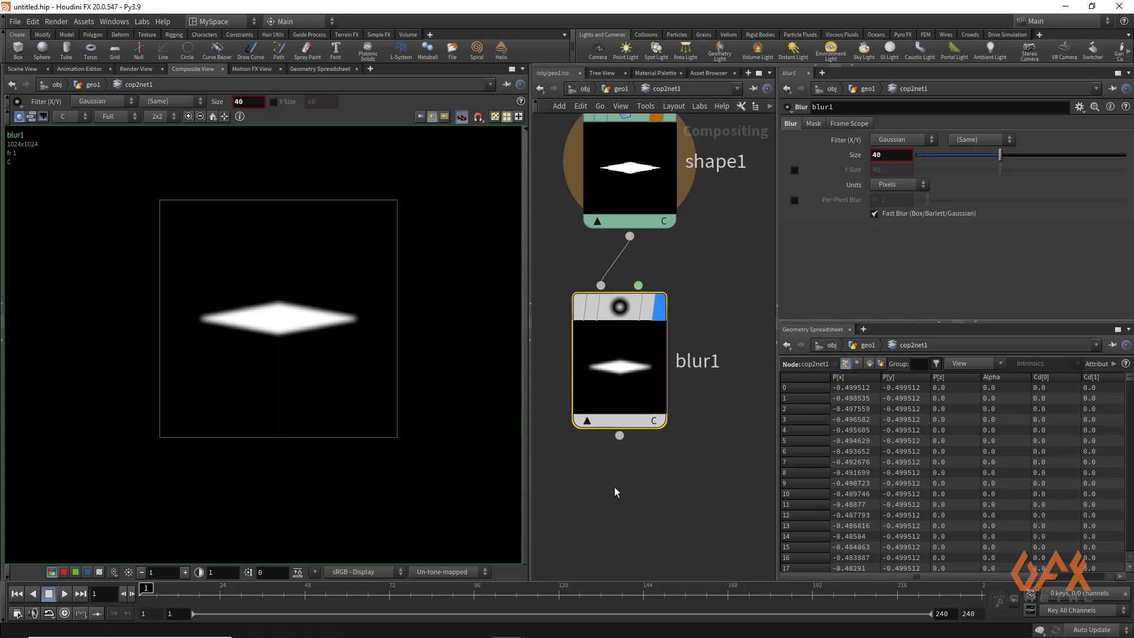
- Connect a Transform node to the output of the blur, placed below it and off to one side
middle_click_drag(619, 496, 663, 330)
scroll(663, 331, "down", 3)
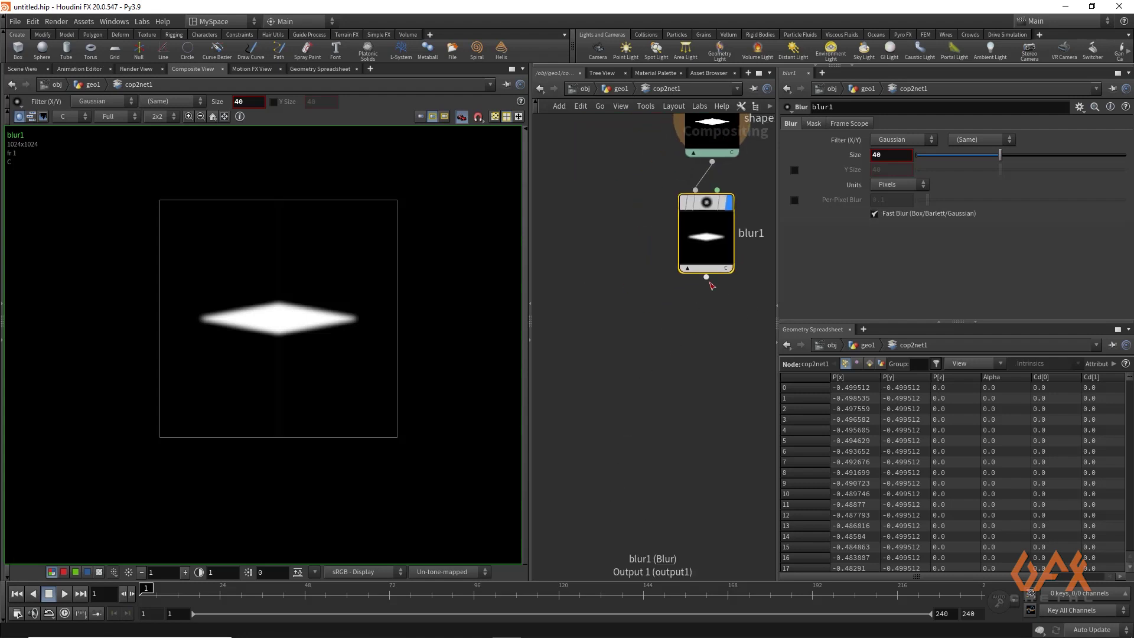
left_click(706, 277)
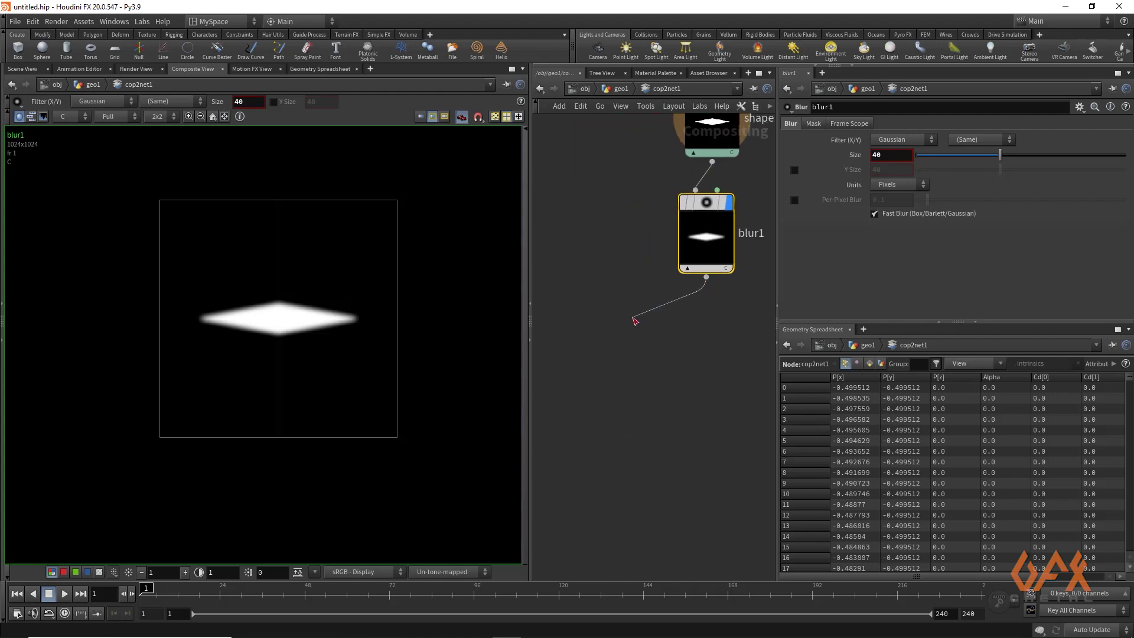
key("Tab")
type("tran")
key("Return")
left_click(634, 322)
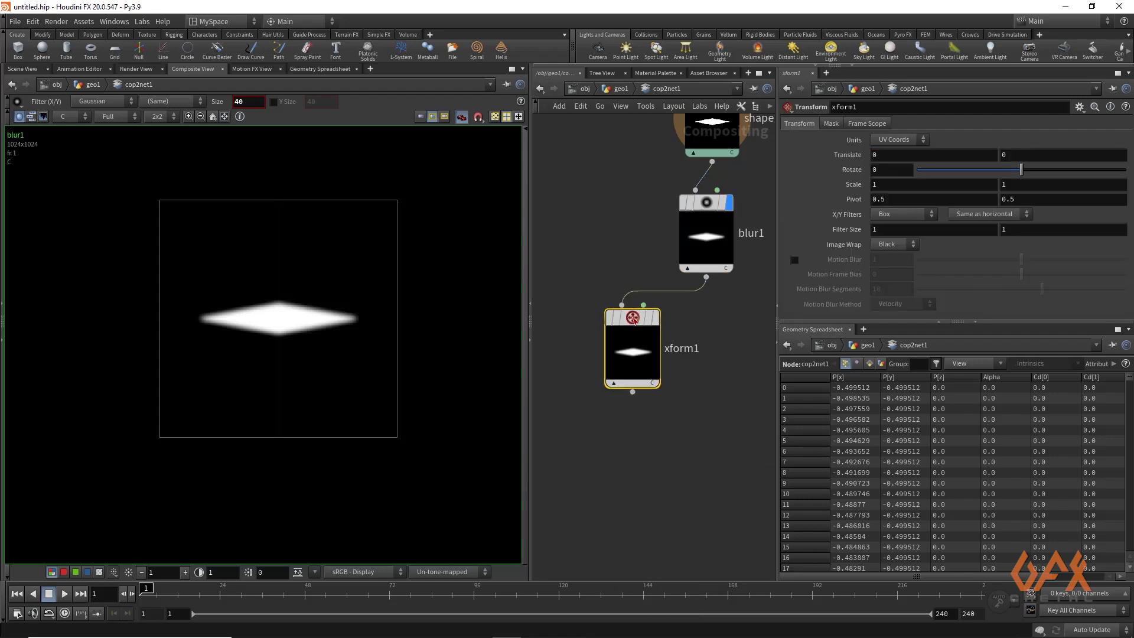
- Rotate the blurred shape by 90 degrees in the Transform node
left_click(903, 156)
left_click(898, 171)
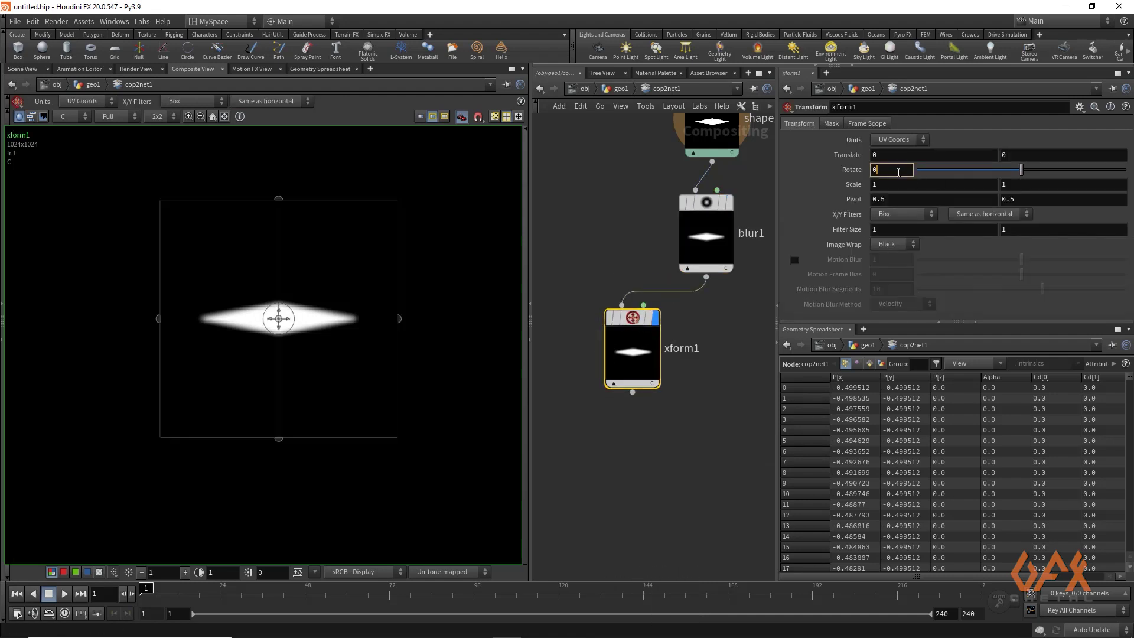
type("90")
key("Return")
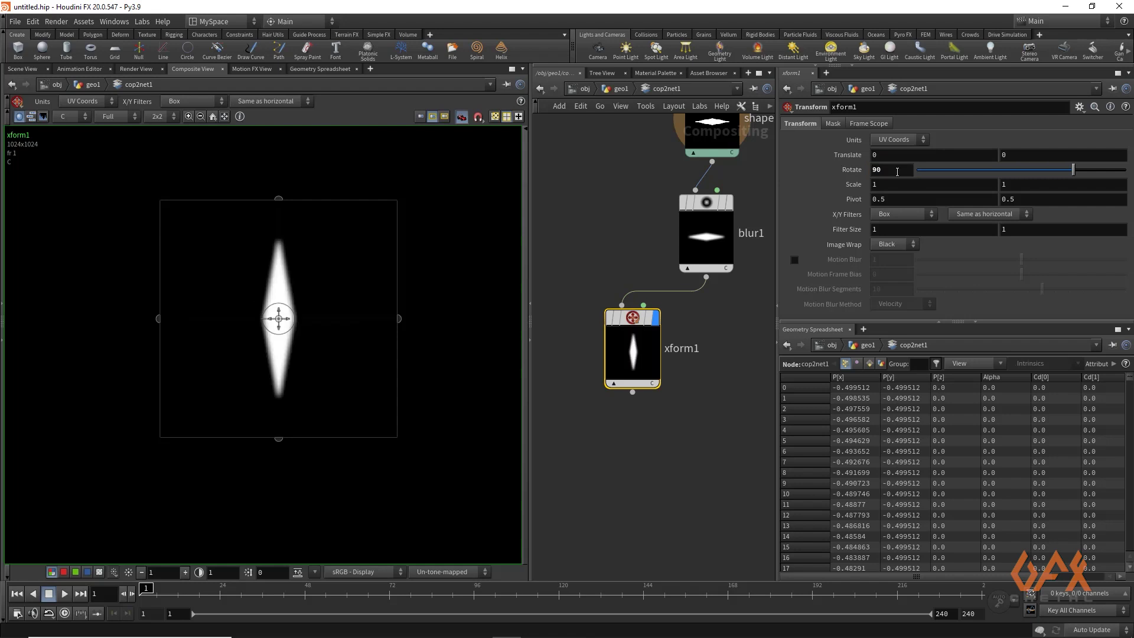
- Translate the rotated shape by 0.5 horizontally and set its image wrap to Mirror
left_click(881, 156)
type(".5")
key("Return")
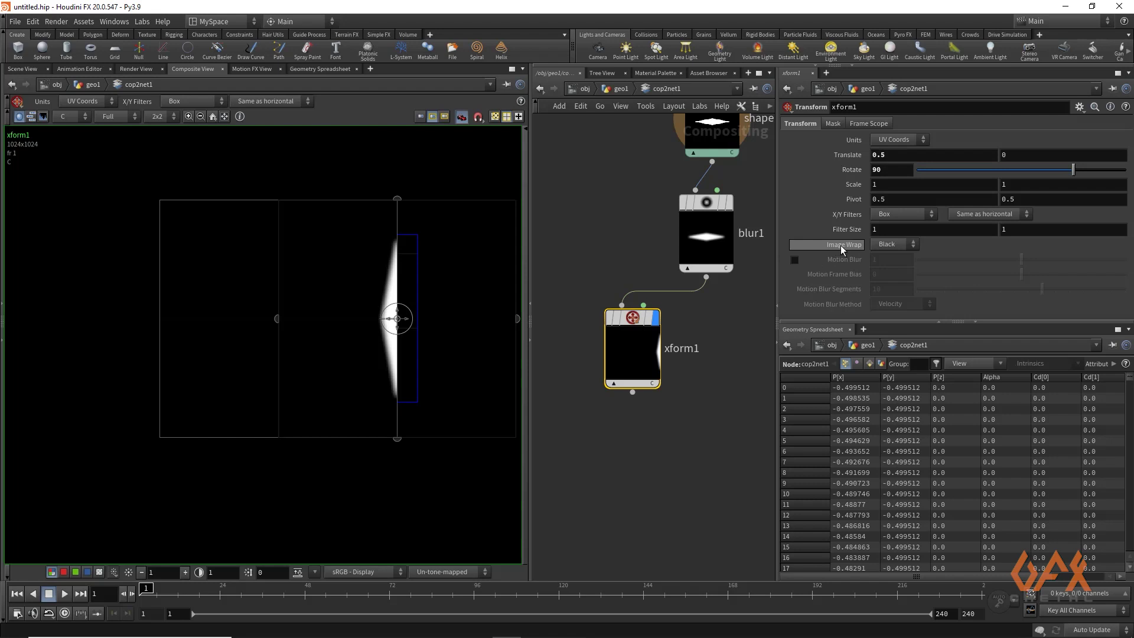
left_click(892, 244)
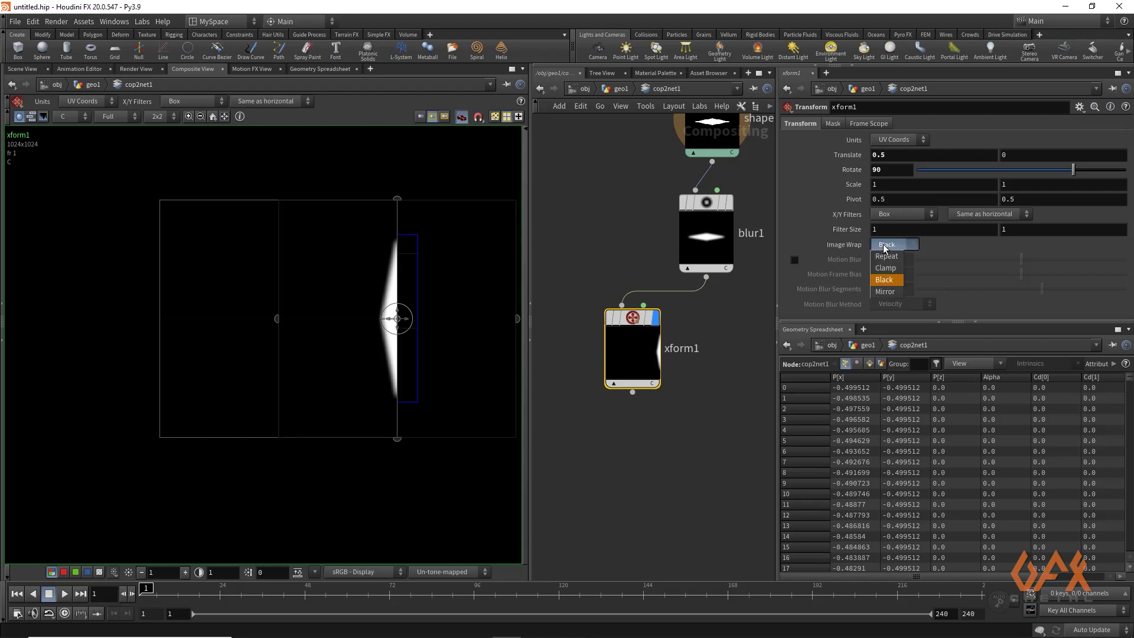
left_click(886, 291)
- Connect a second Transform node to the output of the blur and display its result
middle_click_drag(698, 400, 635, 388)
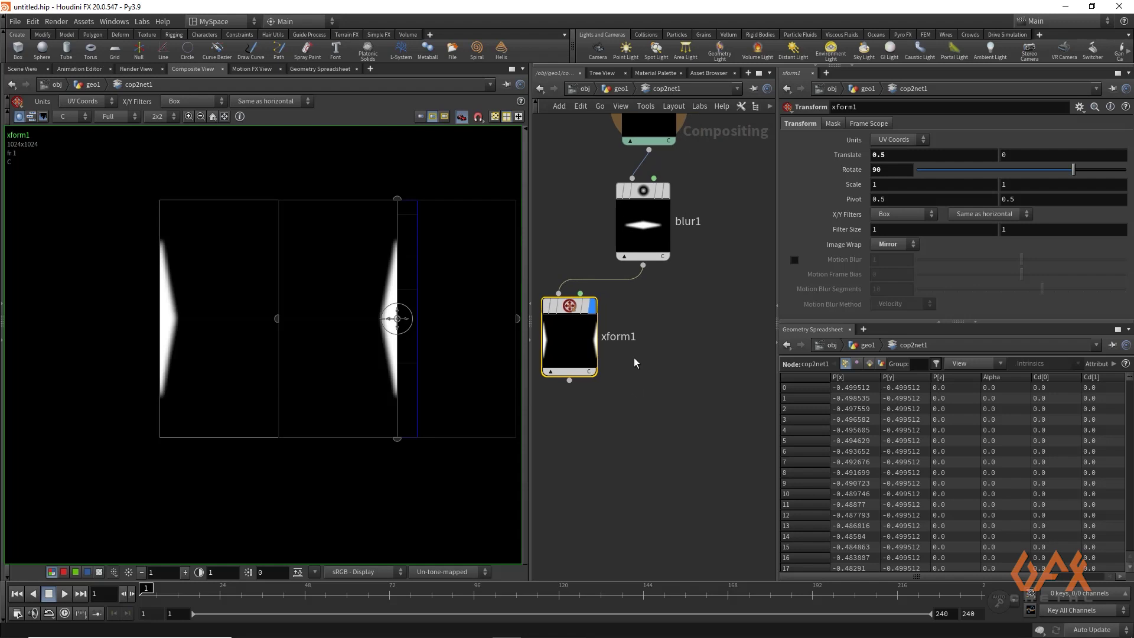
key("Tab")
type("tra")
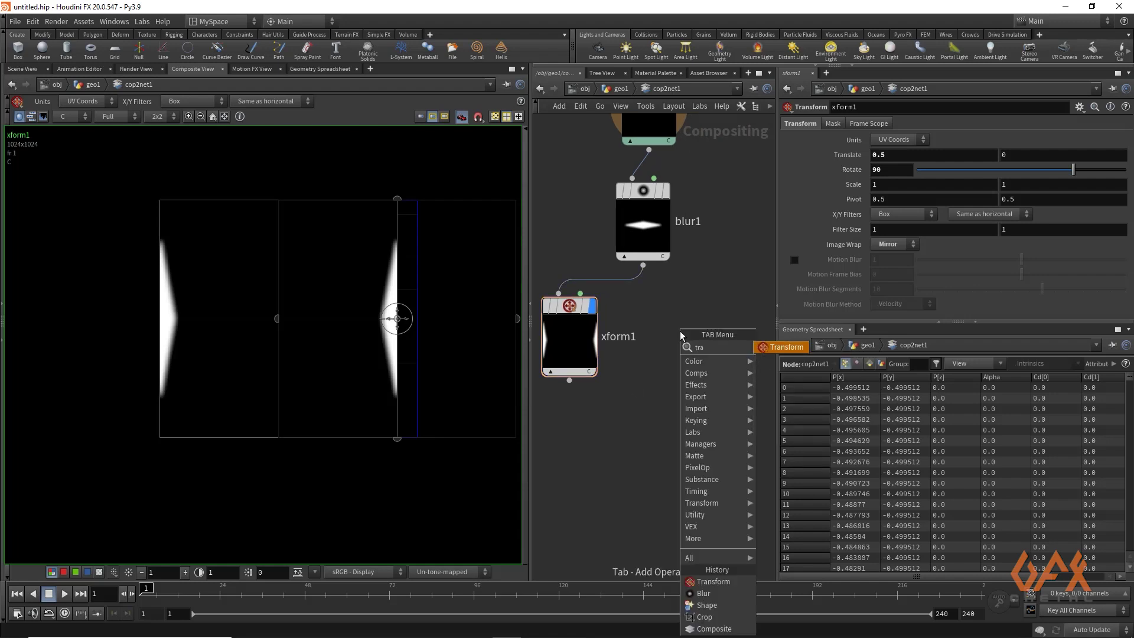
key("Return")
left_click(680, 354)
left_click(643, 265)
left_click(669, 319)
left_click(702, 330)
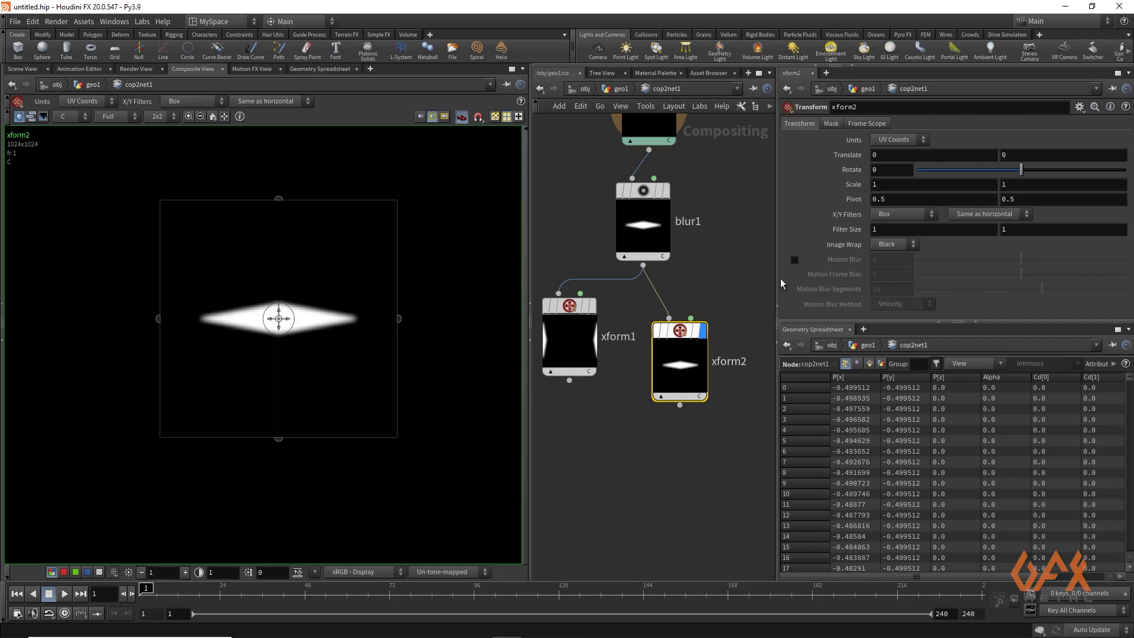
- In the second Transform node, rotate the shape 90 degrees, translate it 0.5 vertically and set the image wrap to Mirror
type("90")
key("Return")
left_click(897, 154)
left_click(1019, 155)
type(".5")
key("Return")
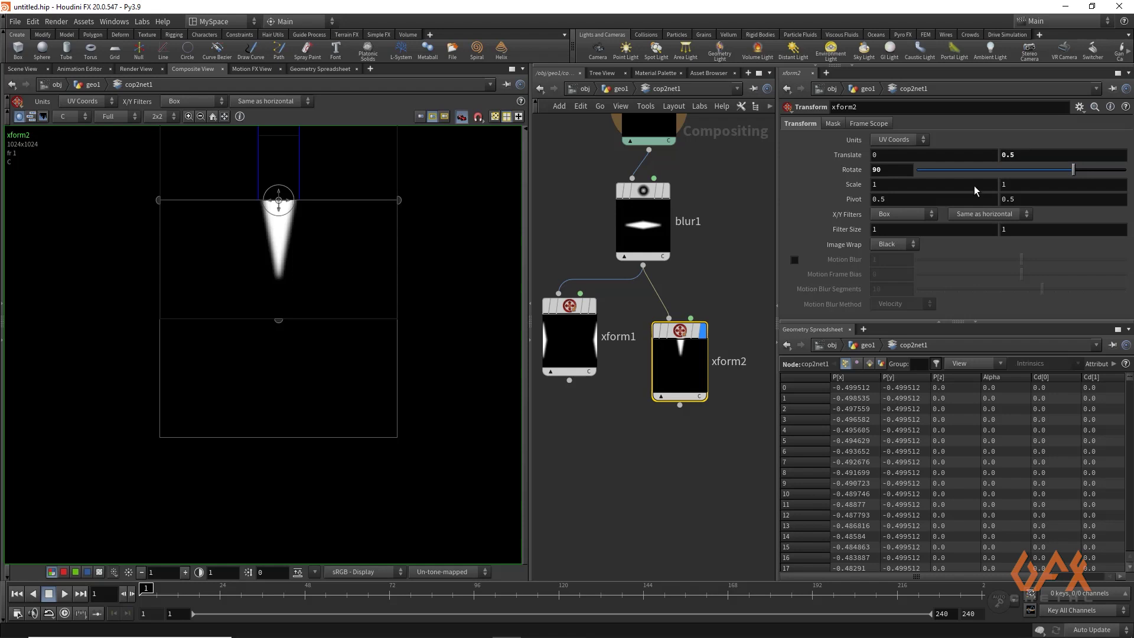
left_click(888, 244)
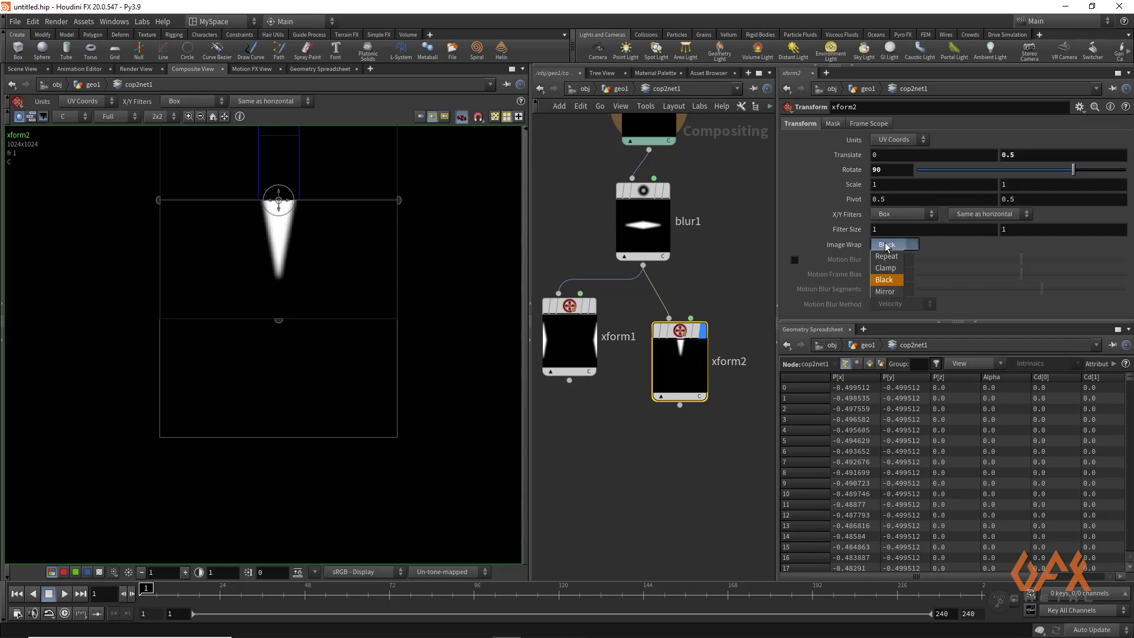
left_click(891, 292)
- Connect a third Transform node to the output of the blur, beside the other two, and display its result
middle_click_drag(637, 467, 585, 476)
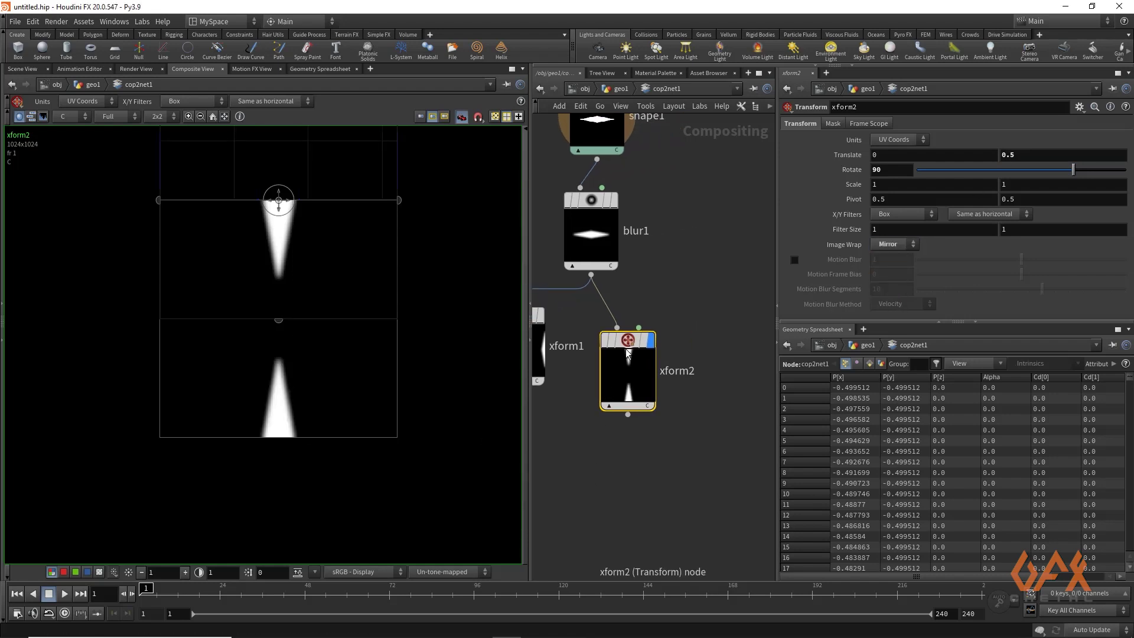
key("Tab")
type("transform")
key("Return")
left_click(723, 334)
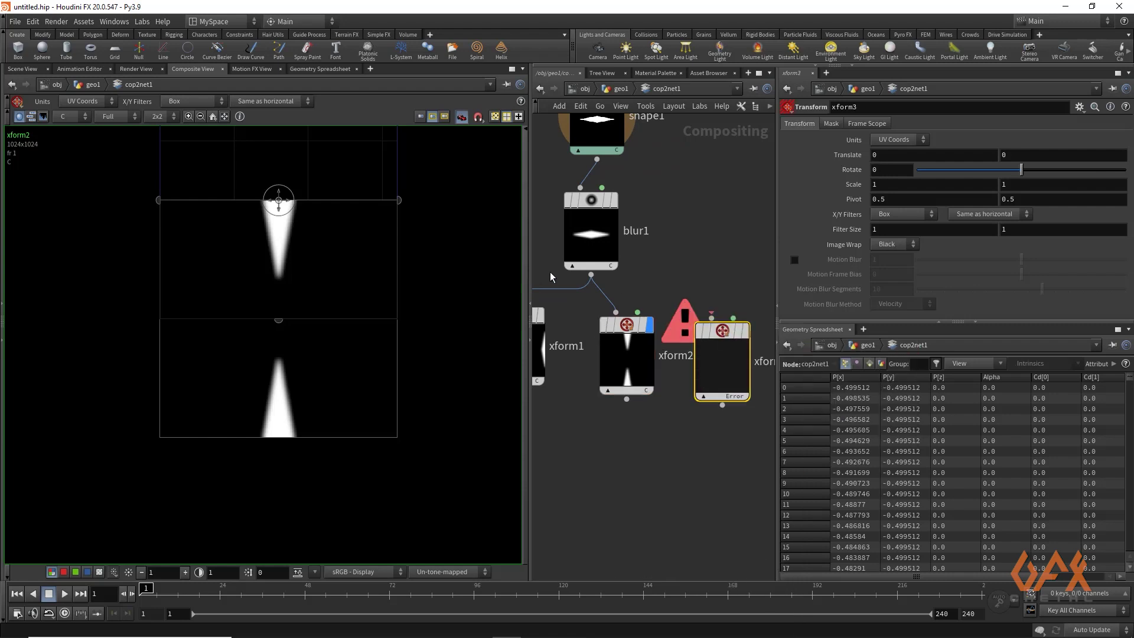
left_click_drag(591, 275, 747, 334)
left_click(751, 302)
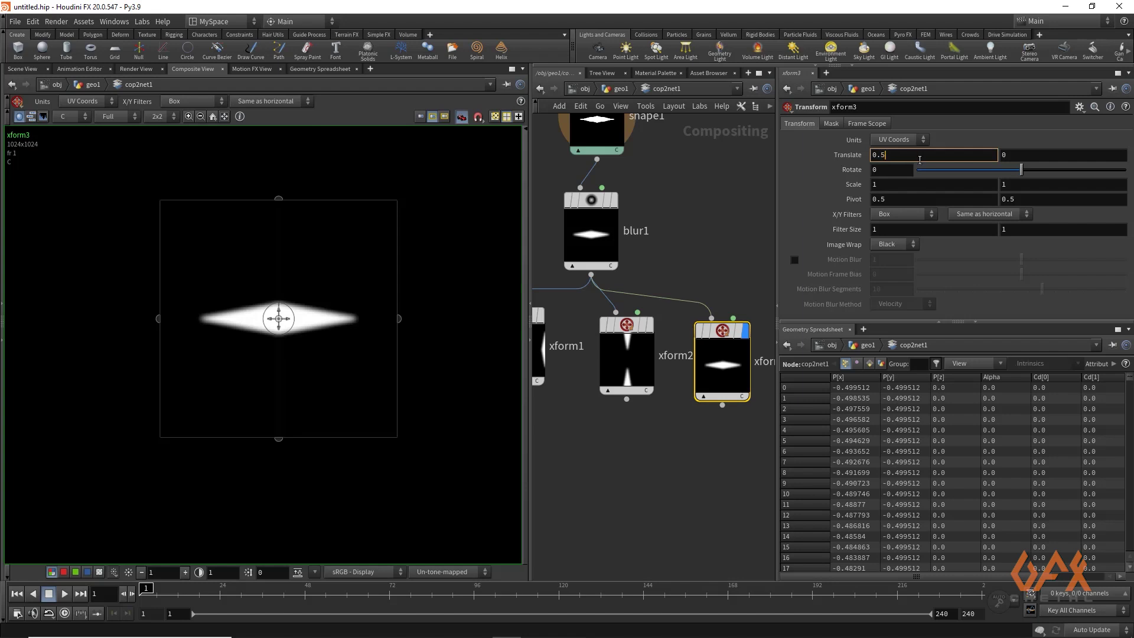
- Translate the third transform by 0.5 in both directions and set its image wrap to Mirror
left_click(1009, 156)
type("0.5")
key("Return")
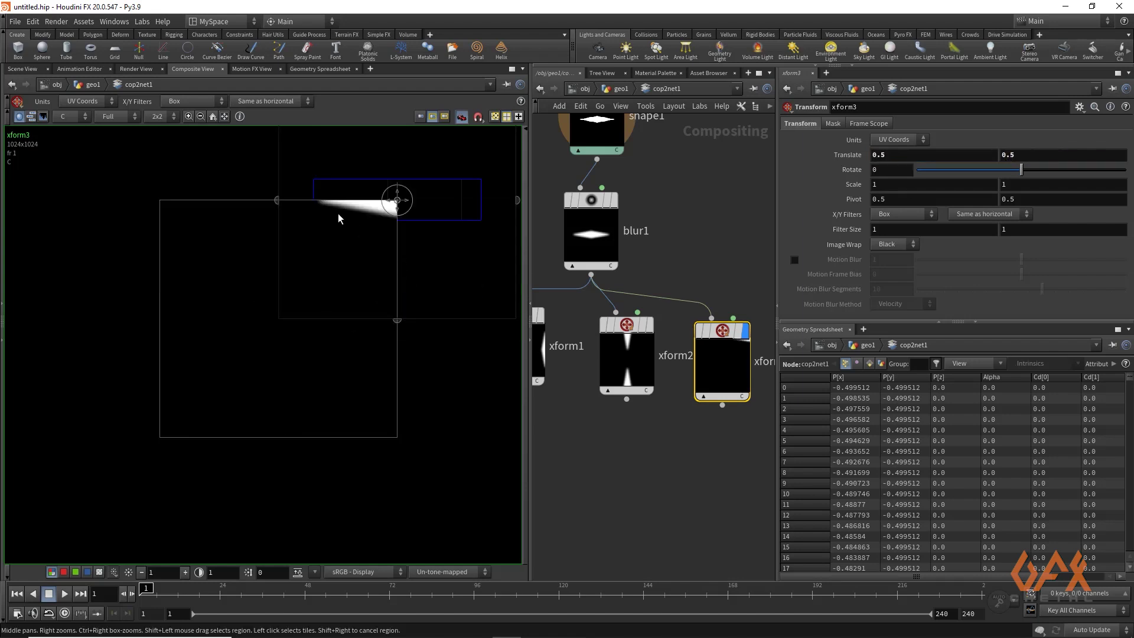
left_click(895, 244)
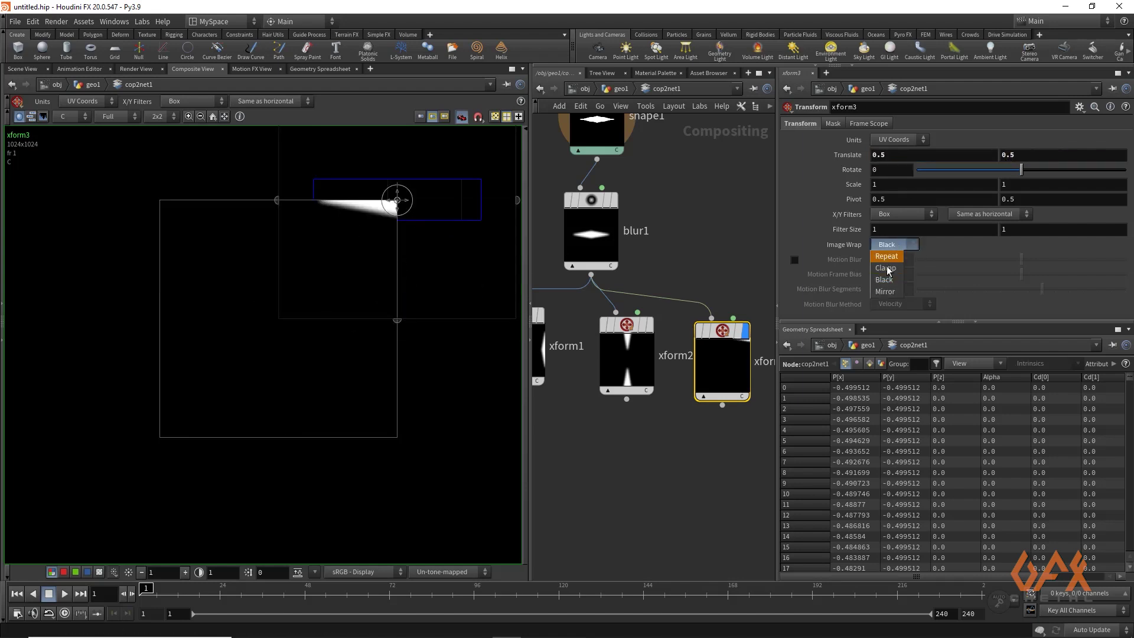
left_click(885, 292)
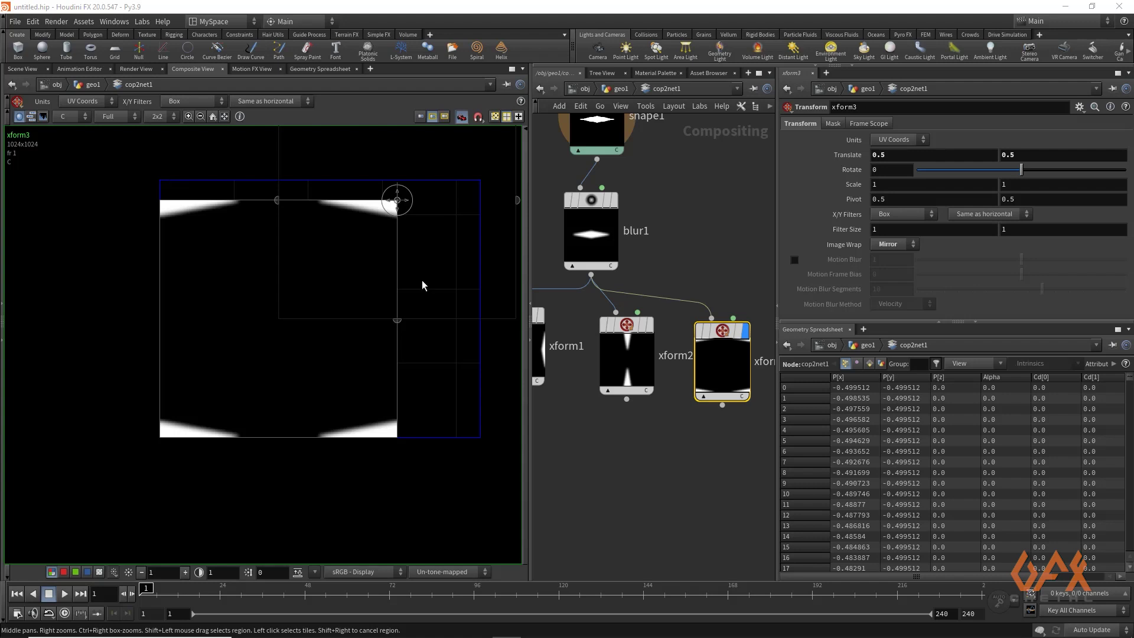
- Combine the first and second transforms in a Composite node below them and display it
scroll(673, 473, "down", 5)
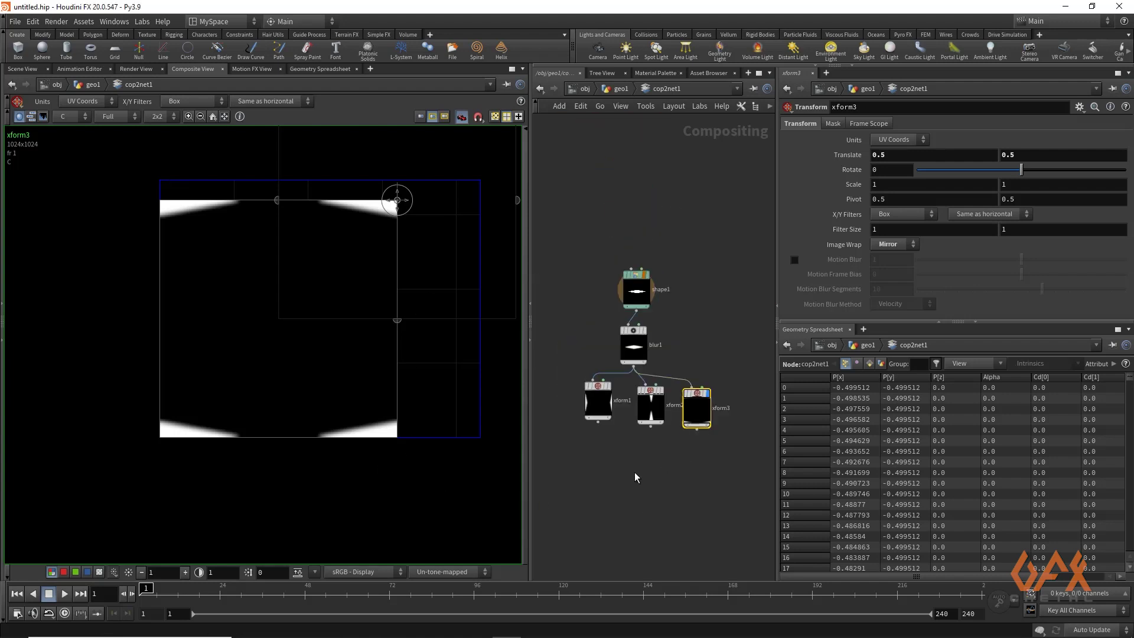
key("shift+s")
scroll(615, 434, "up", 4)
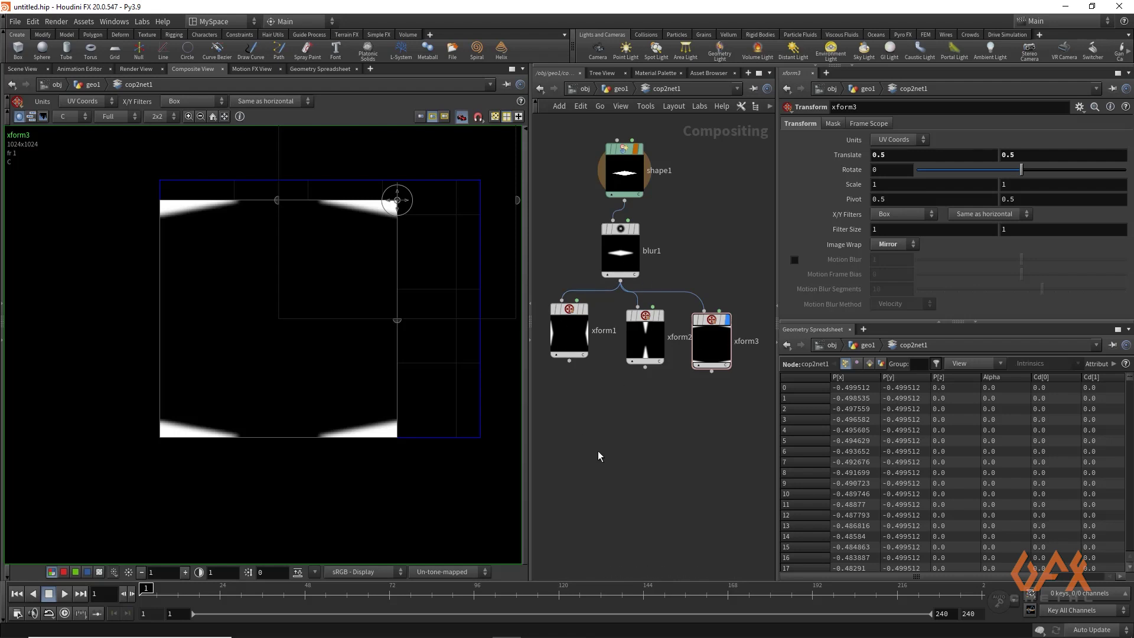
key("Tab")
type("comp")
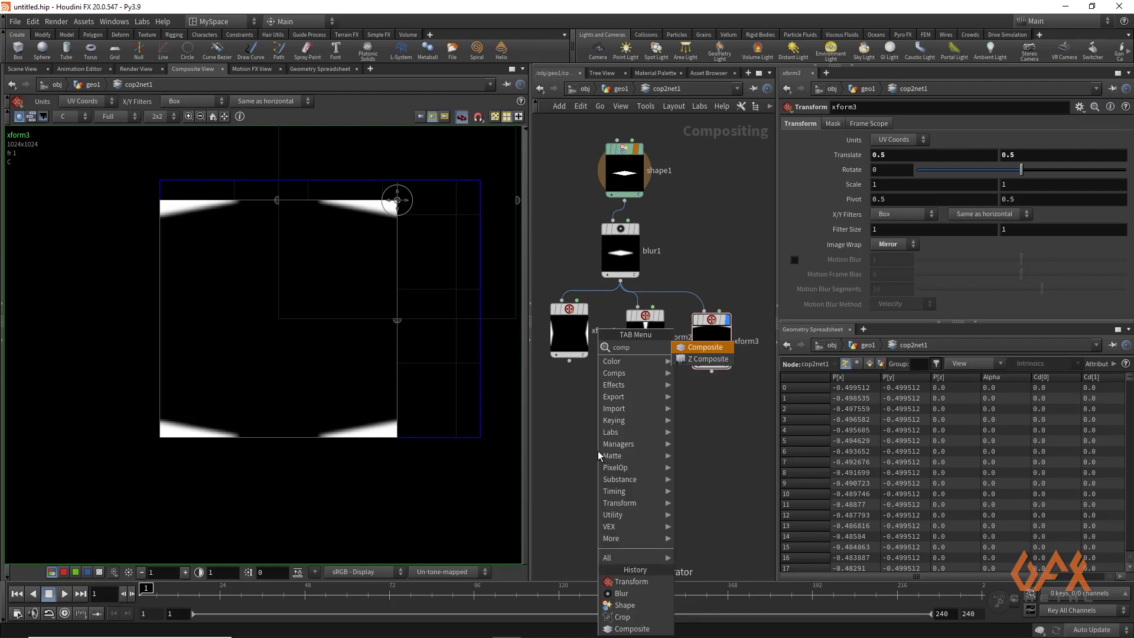
key("Return")
left_click(598, 461)
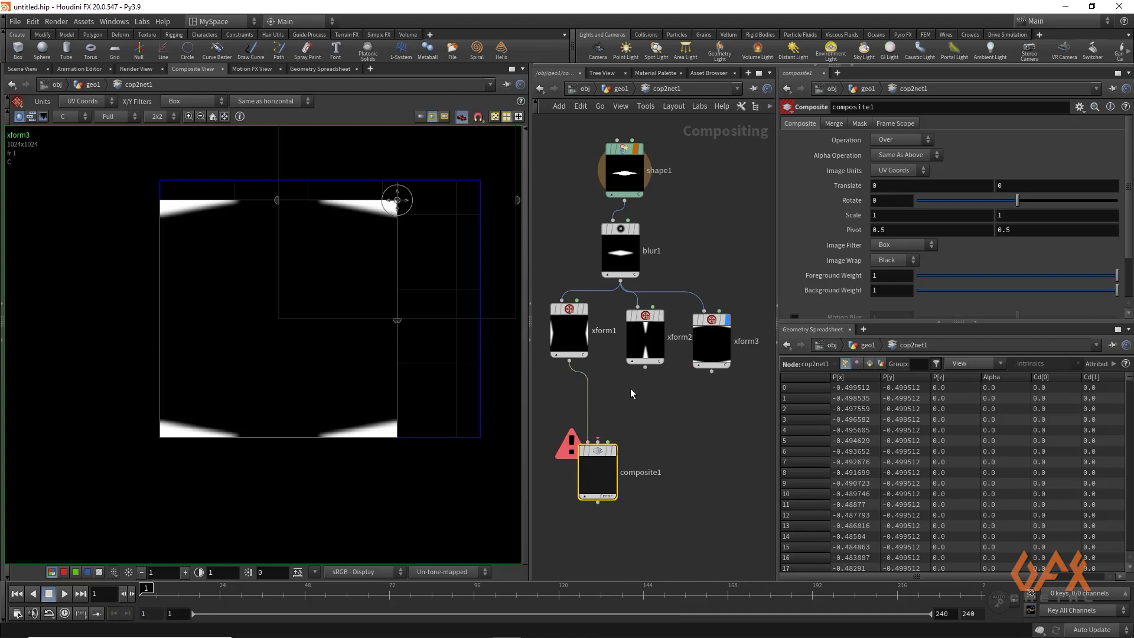
left_click_drag(645, 366, 598, 441)
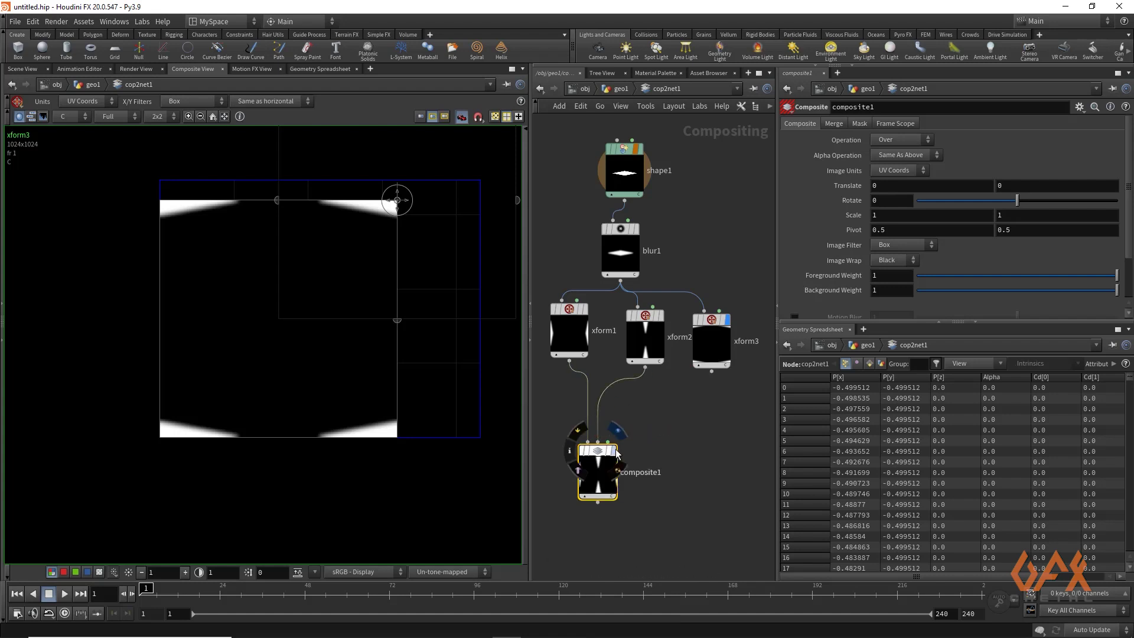
left_click(614, 451)
- Add a second Composite node that combines the first composite with the third transform, and display it
middle_click_drag(658, 534, 653, 481)
key("Tab")
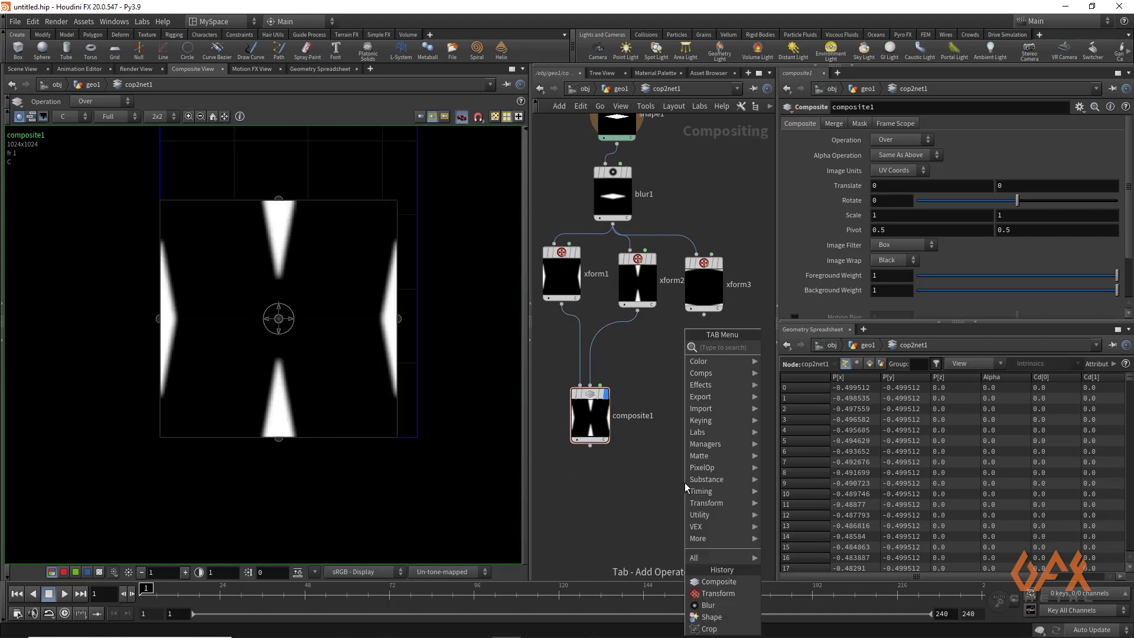
key("Return")
left_click(685, 483)
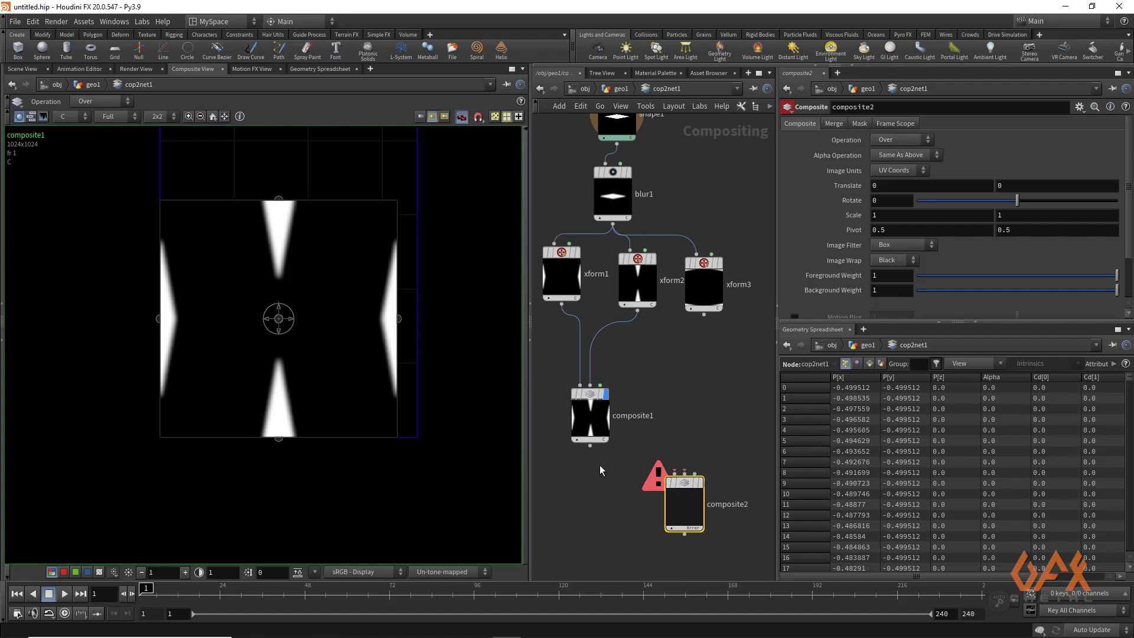
left_click(590, 446)
left_click(674, 473)
left_click(704, 315)
left_click(684, 475)
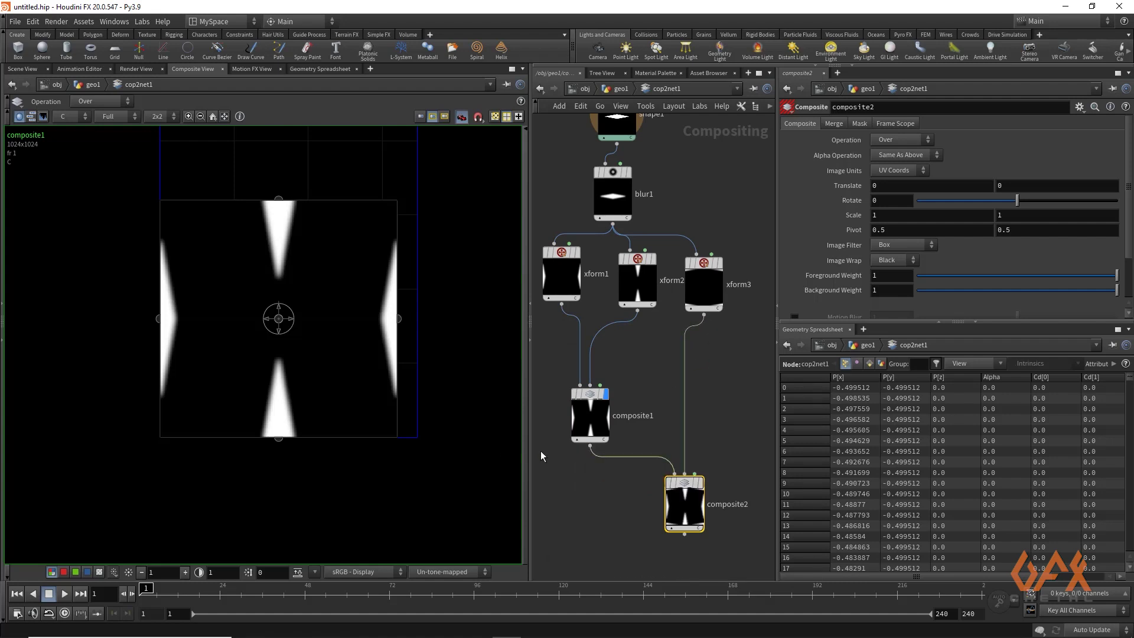
left_click(701, 484)
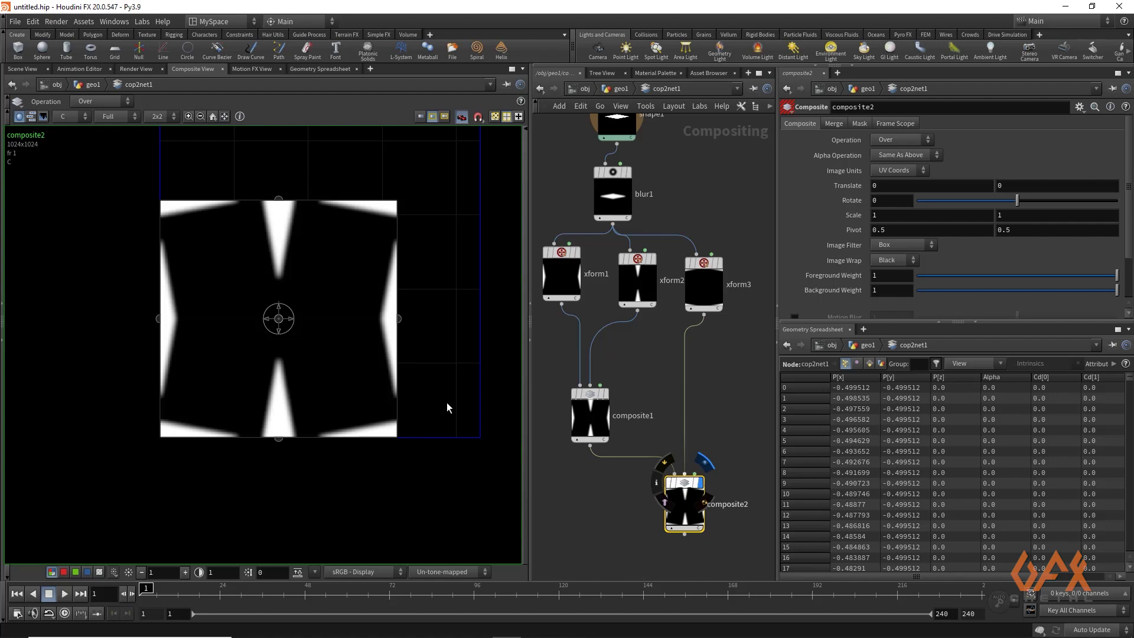
- Add a third Composite node that combines the second composite with the original blurred shape, and display it
scroll(696, 384, "right", 5)
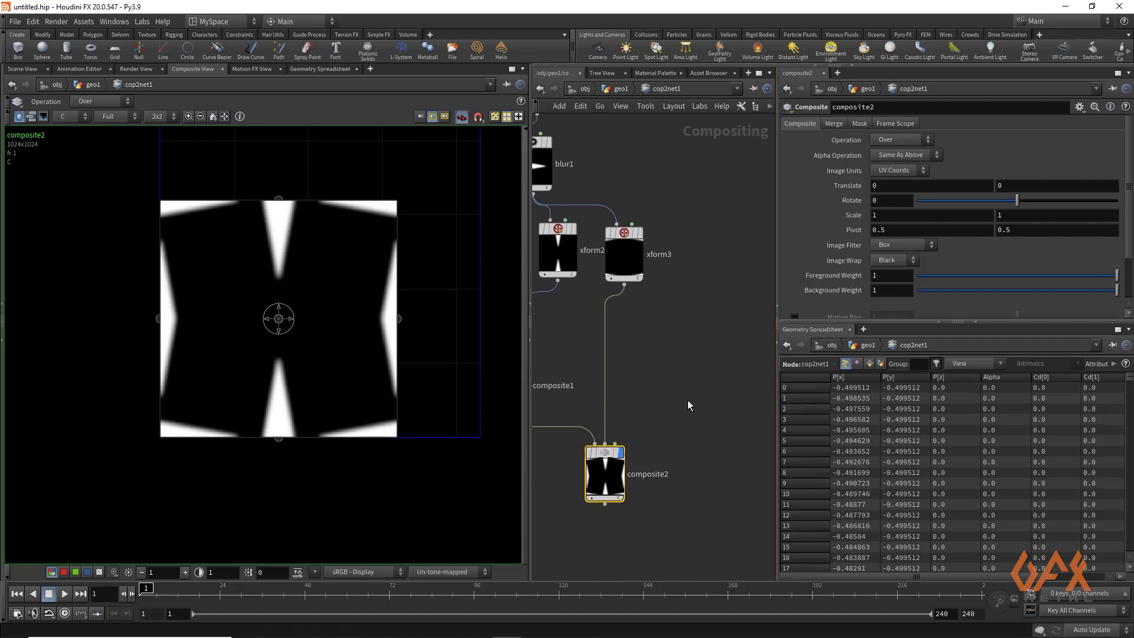
key("Tab")
type("comp")
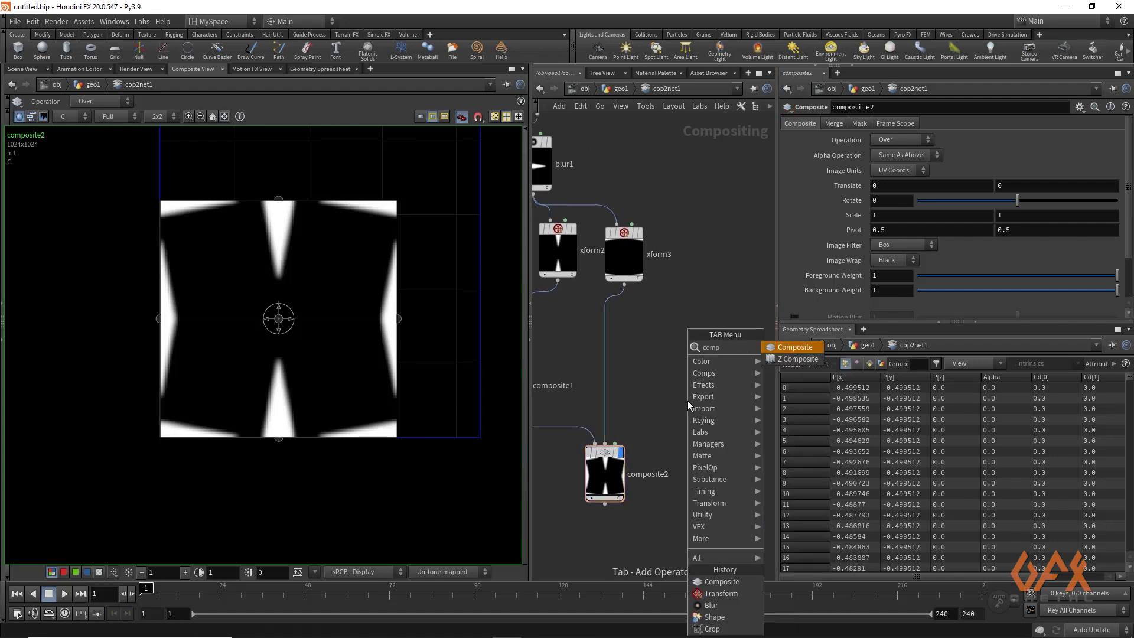
key("Return")
left_click(682, 529)
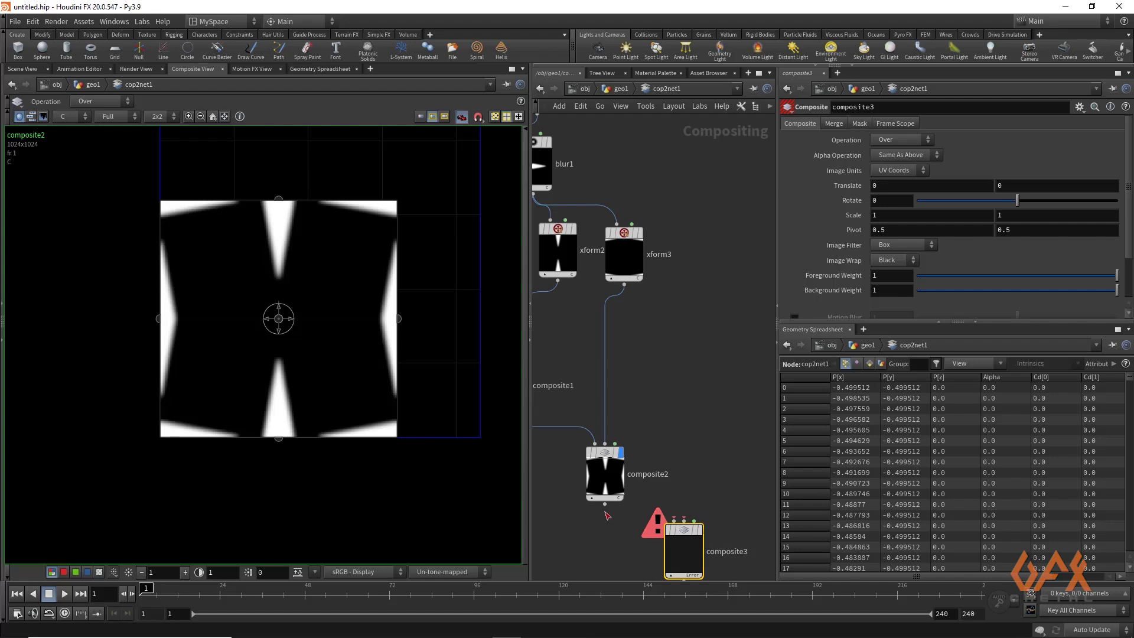
left_click_drag(605, 504, 674, 518)
scroll(674, 518, "left", 4)
left_click_drag(596, 178, 661, 159)
left_click_drag(659, 204, 744, 549)
middle_click_drag(724, 501, 696, 379)
left_click(733, 439)
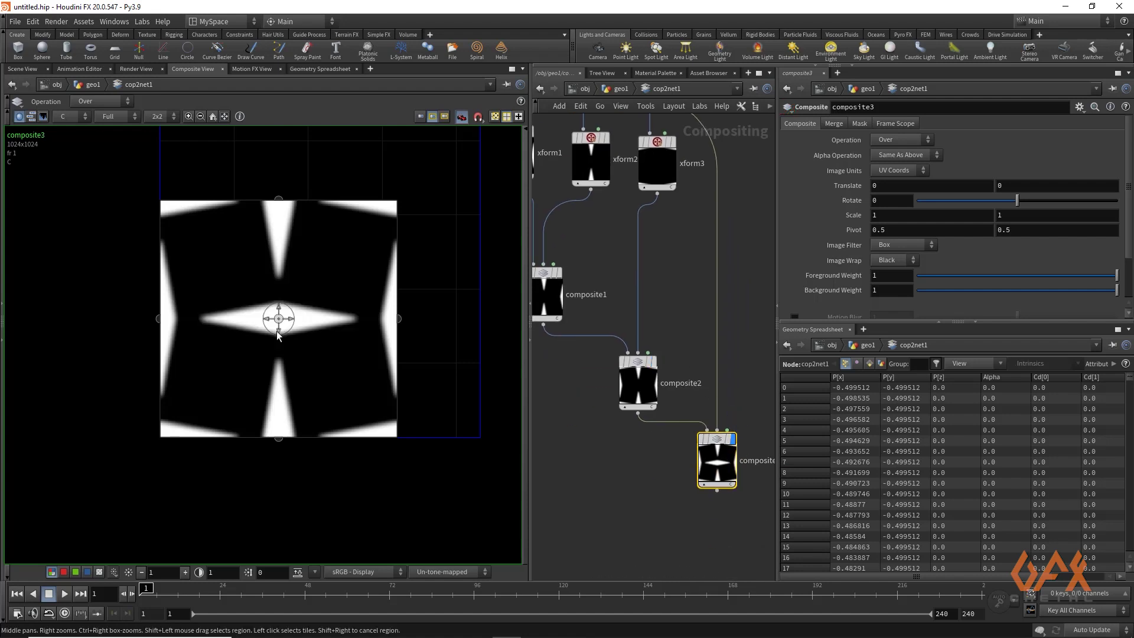
- Connect a Crop node below the third composite and display the cropped image
scroll(306, 268, "down", 2)
middle_click_drag(232, 247, 194, 222)
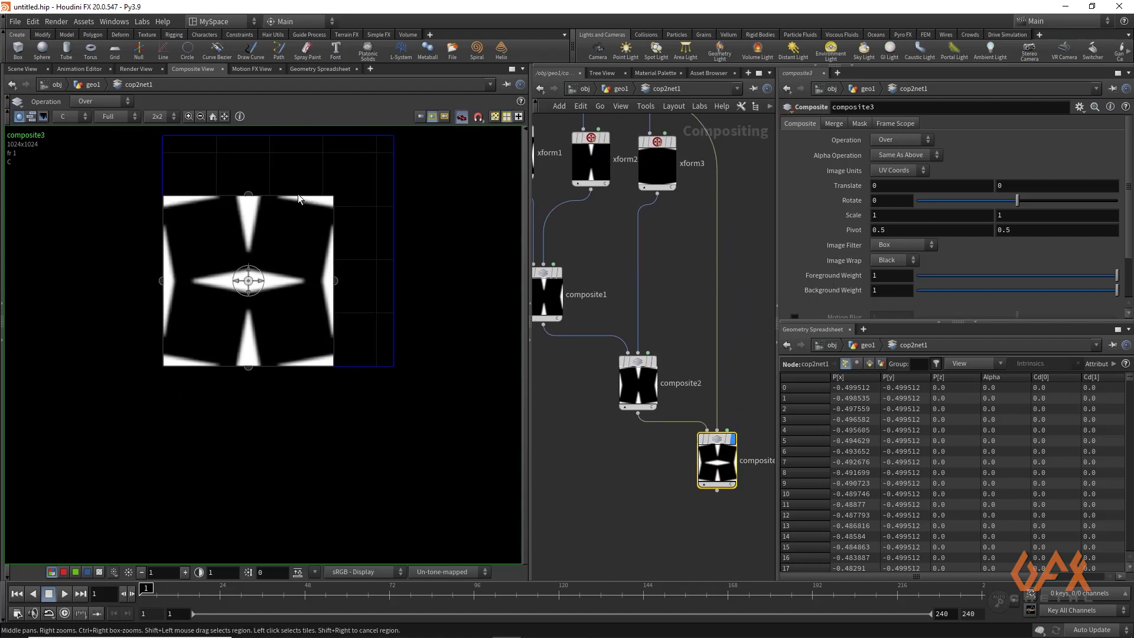
middle_click_drag(638, 499, 602, 470)
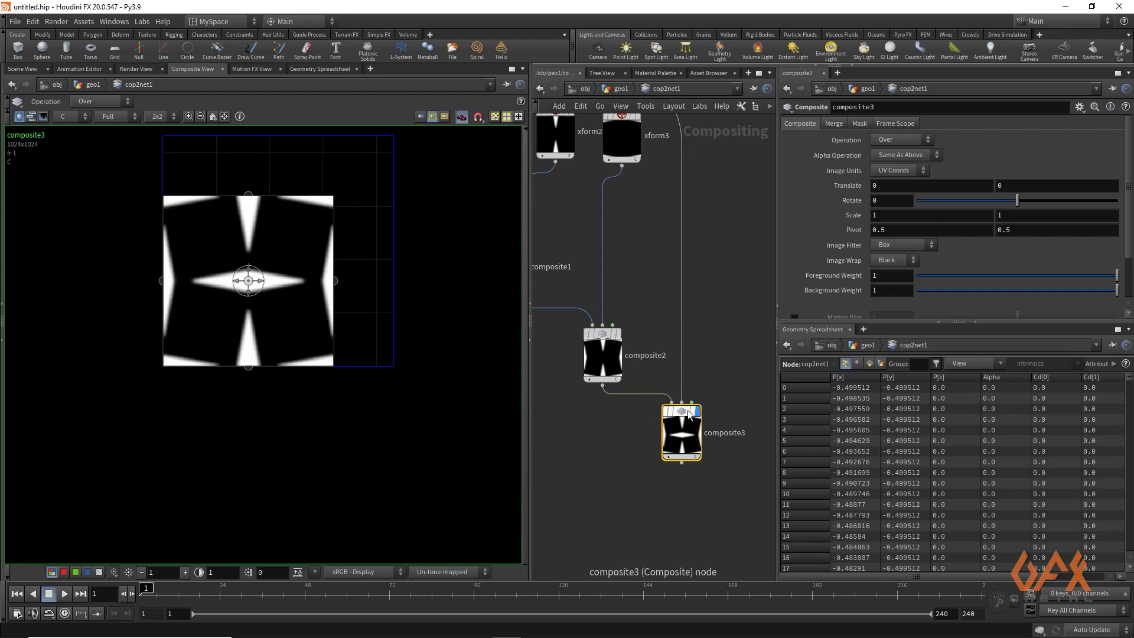
key("Tab")
type("crop")
key("Return")
left_click(684, 501)
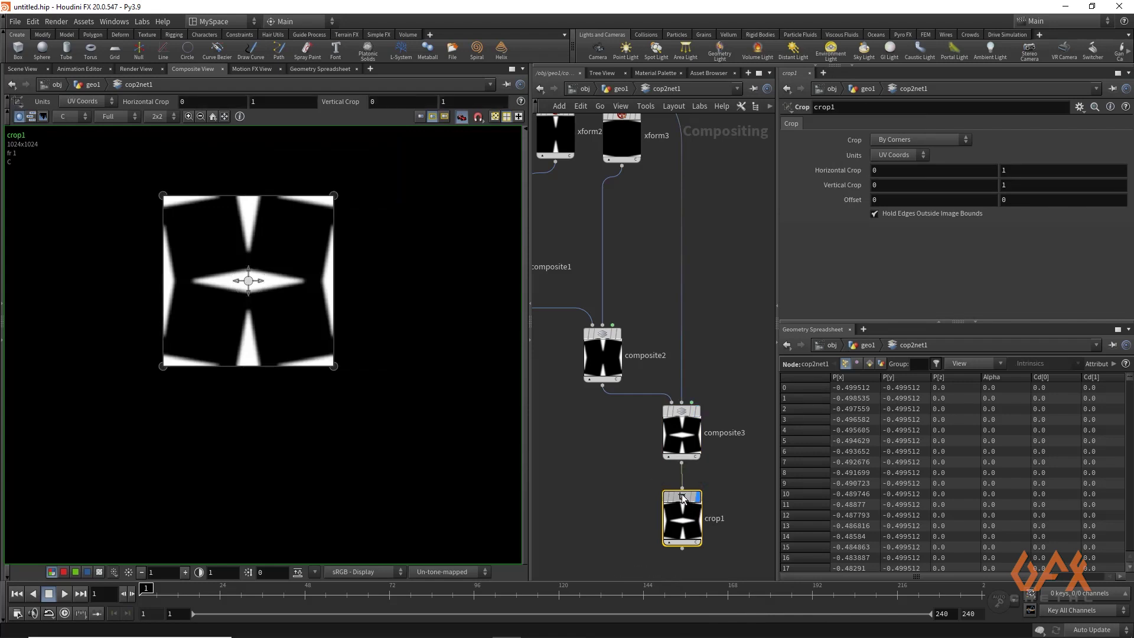
- Connect a Transform node to the output of the crop and display its result
middle_click_drag(207, 233, 215, 268)
scroll(181, 238, "up", 2)
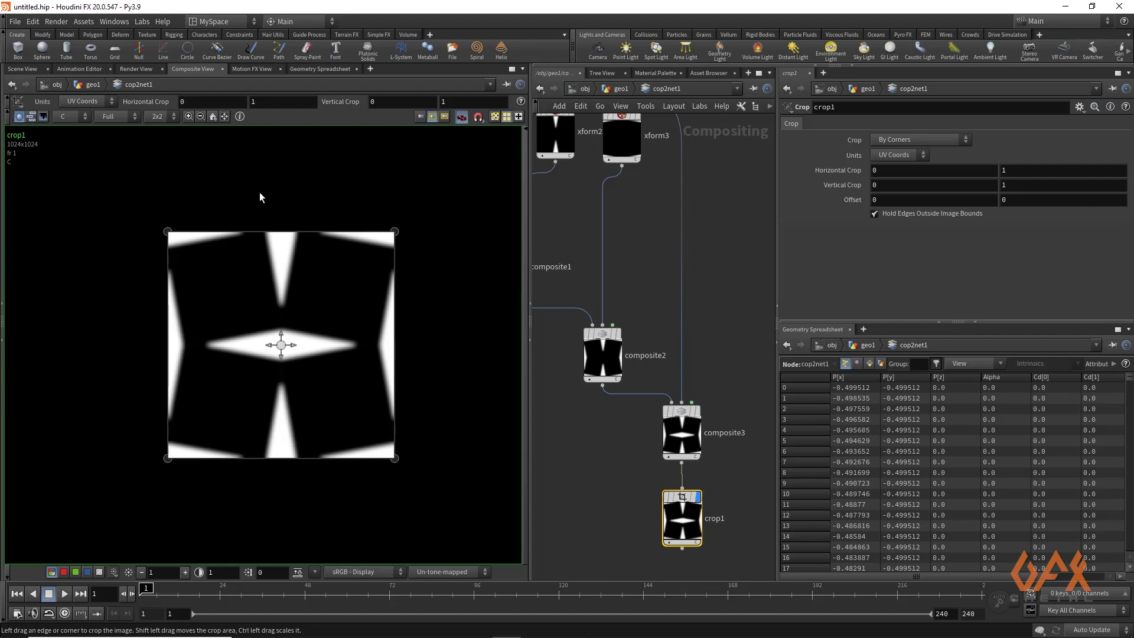
middle_click_drag(617, 496, 565, 360)
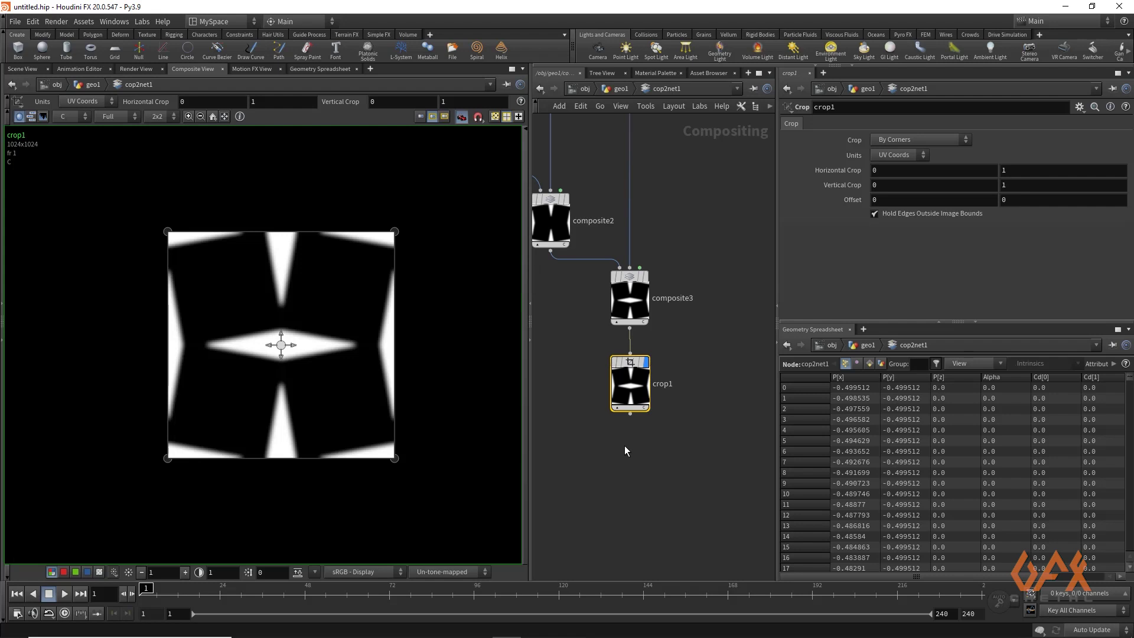
scroll(626, 451, "up", 1)
left_click(631, 408)
key("Tab")
type("tran")
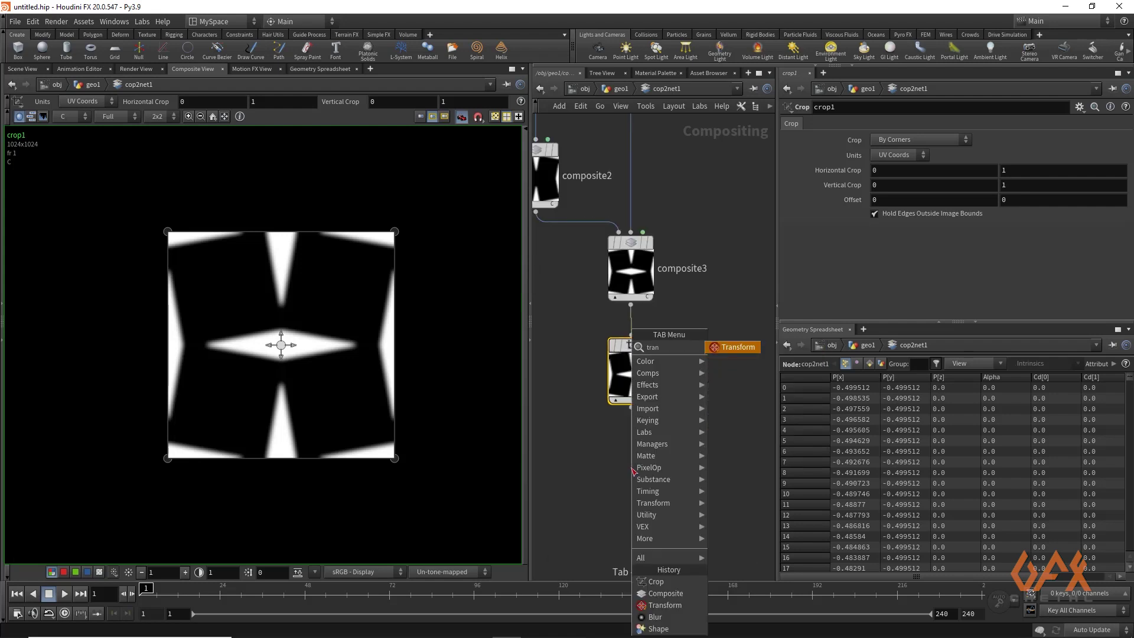
key("Return")
left_click(631, 467)
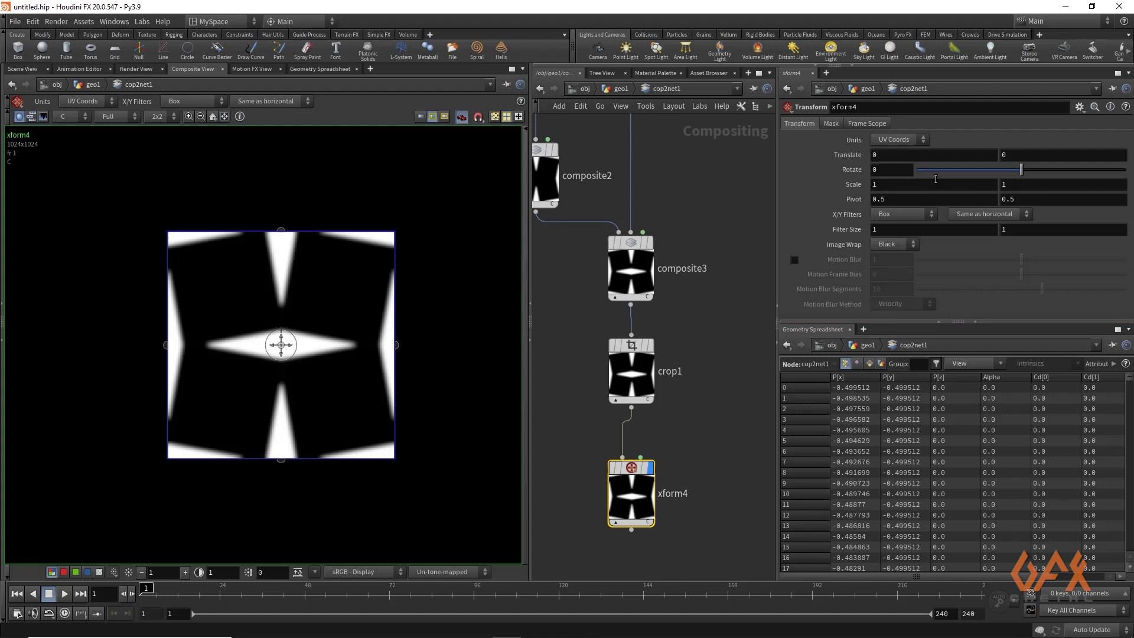
- Link the vertical scale of the Transform node below the crop to its horizontal scale with a relative reference
right_click(889, 186)
left_click(903, 285)
left_click(1009, 187)
right_click(1009, 187)
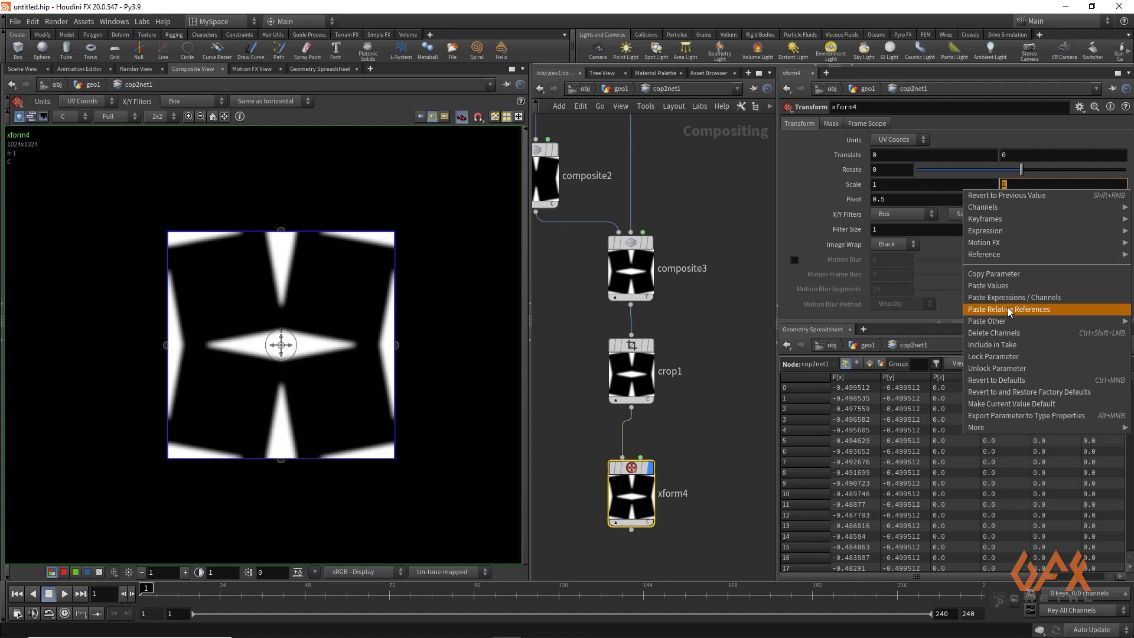
left_click(1010, 311)
- Set the scale of the Transform node below the crop to 0.1 and its image wrap to Repeat
left_click(892, 184)
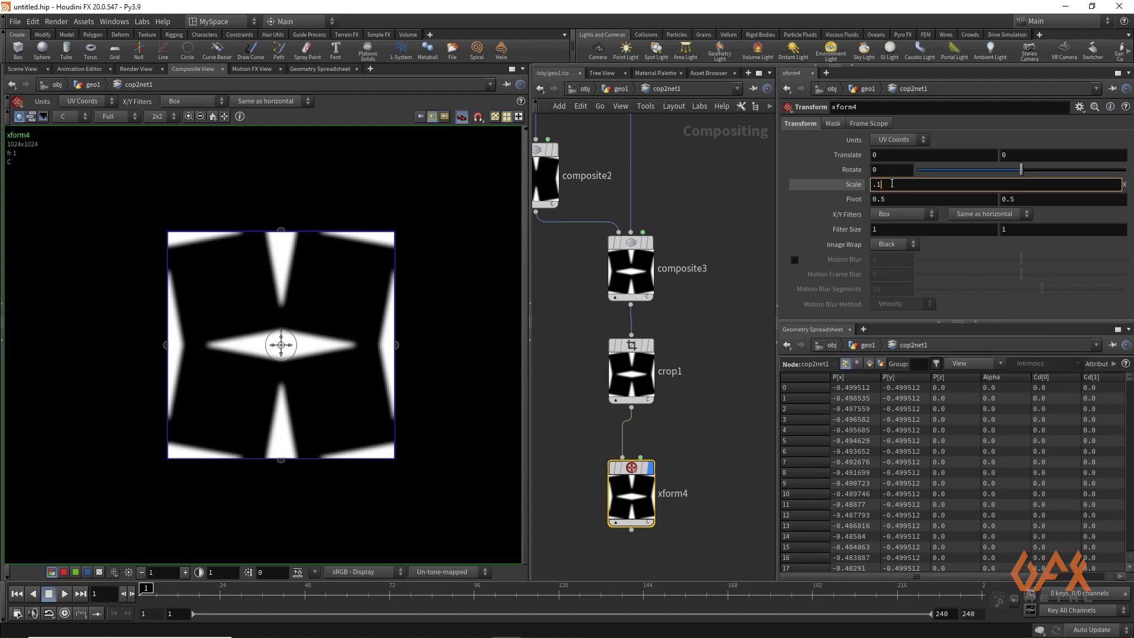
key("Return")
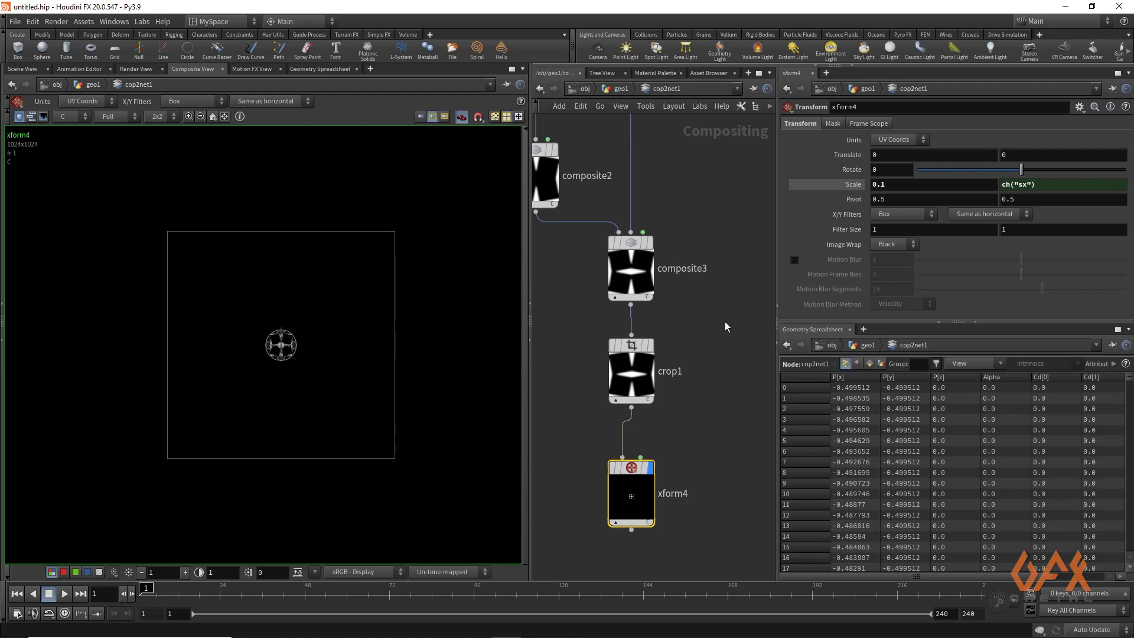
left_click(891, 247)
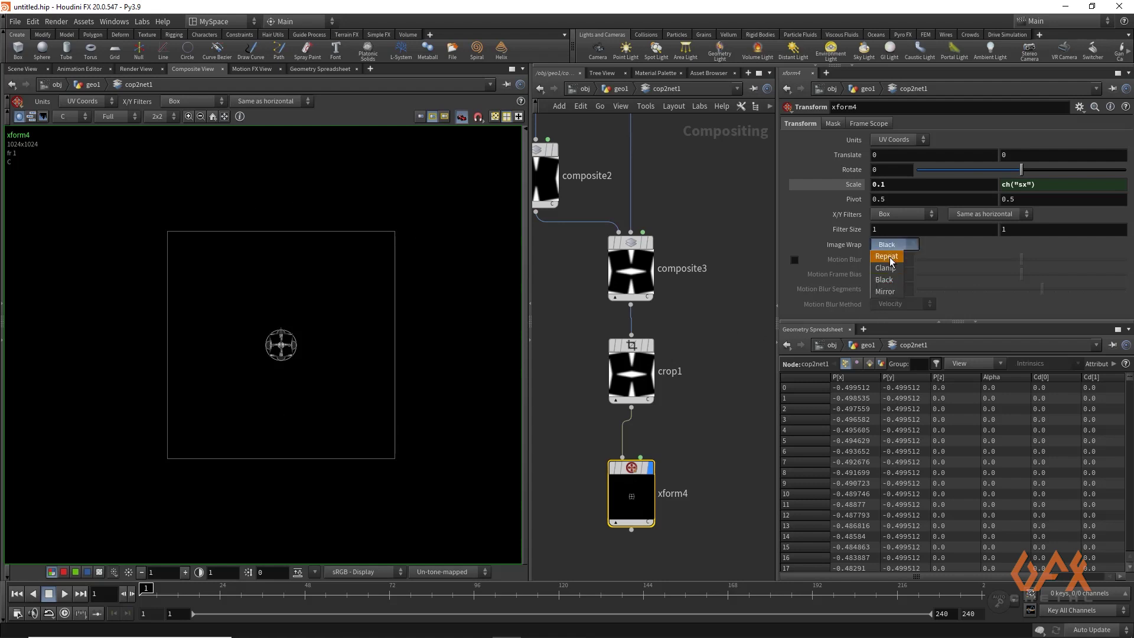
left_click(891, 258)
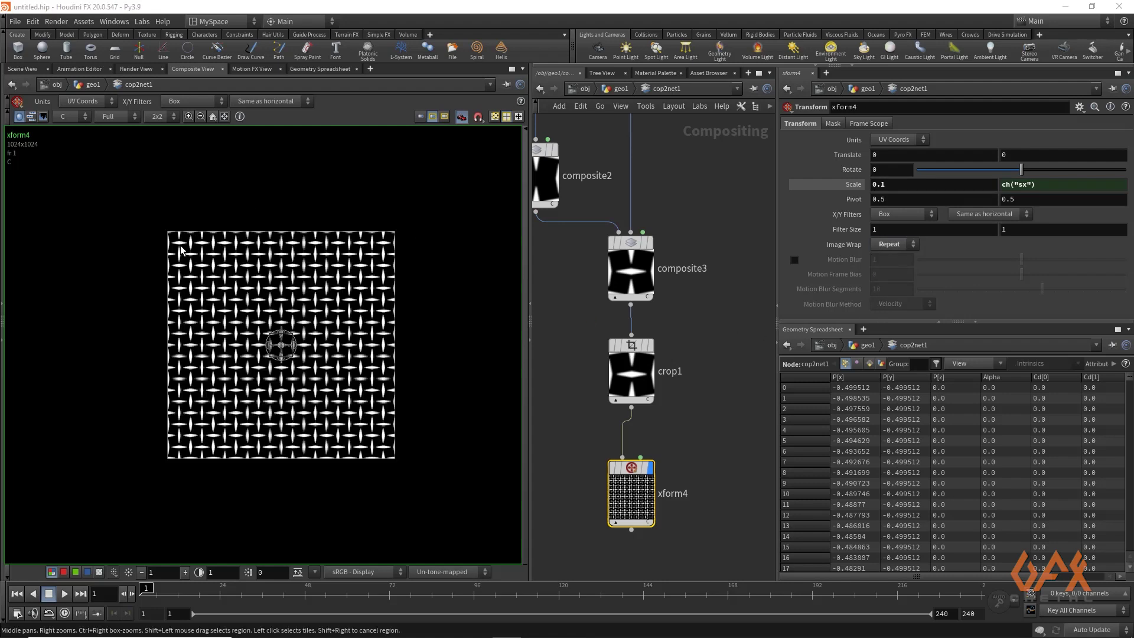
- Reduce the Transform node's scale to 0.05 for a denser tiling of the pattern
double_click(880, 184)
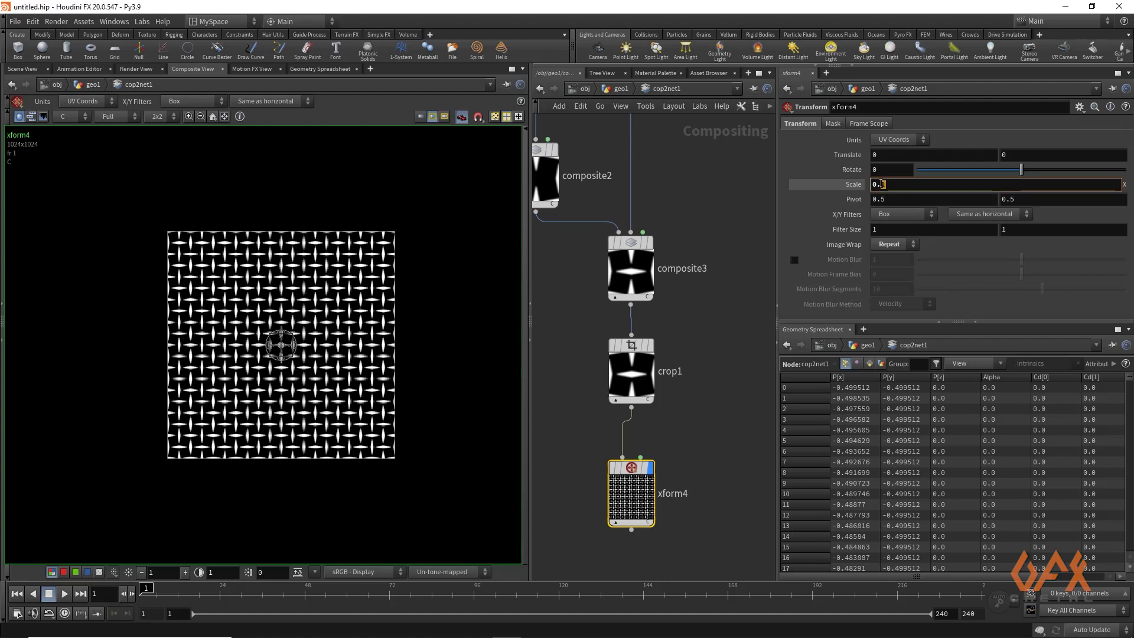
type("05")
key("Return")
scroll(319, 284, "up", 3)
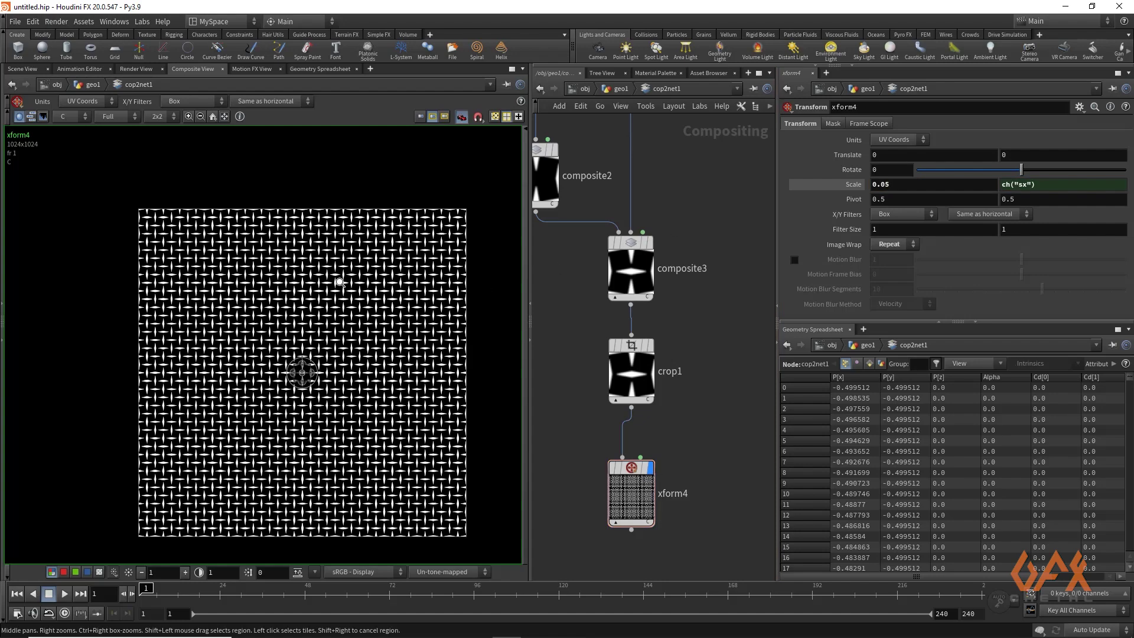
- Rotate the tiled pattern by 45 degrees and inspect the resulting diagonal layout
double_click(879, 170)
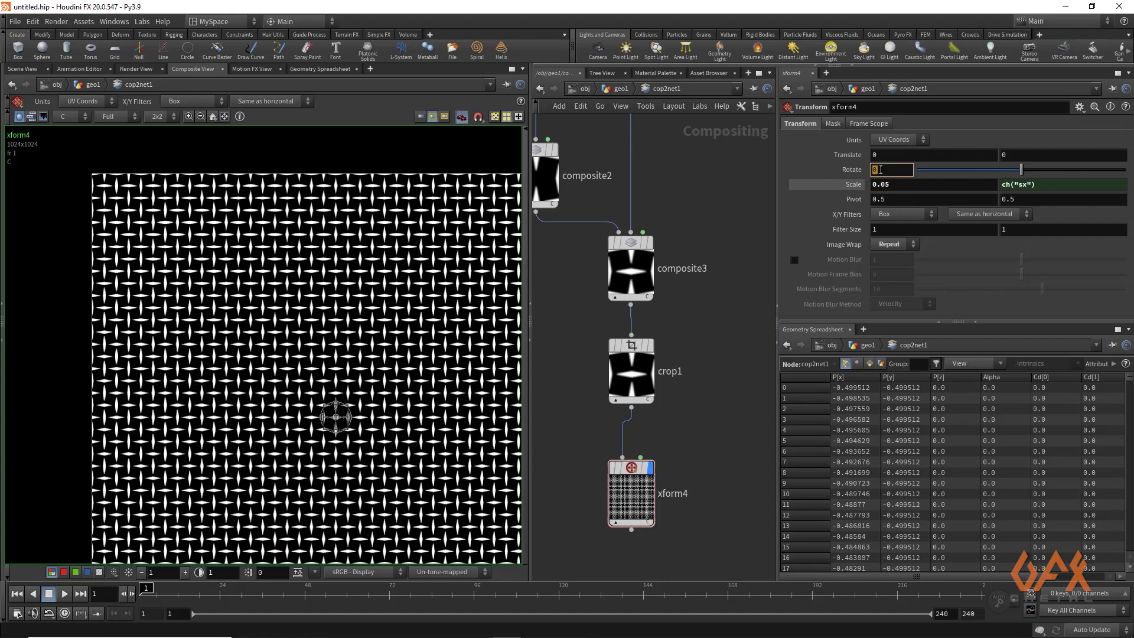
type("45")
key("Return")
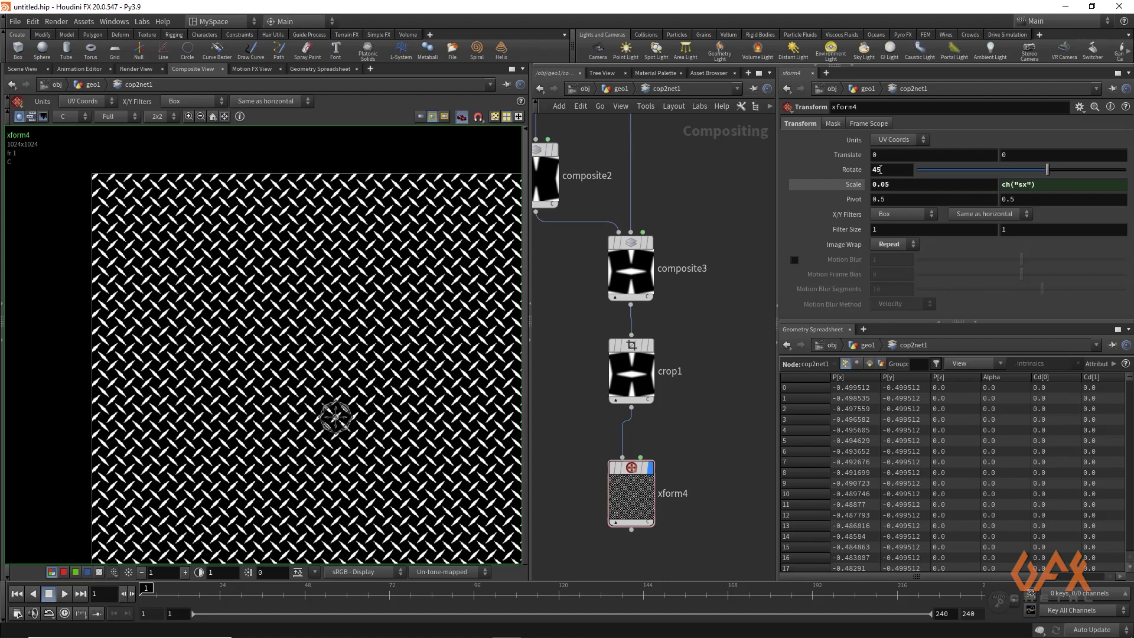
middle_click_drag(258, 358, 254, 303)
scroll(271, 264, "down", 3)
scroll(286, 307, "up", 5)
scroll(319, 305, "down", 3)
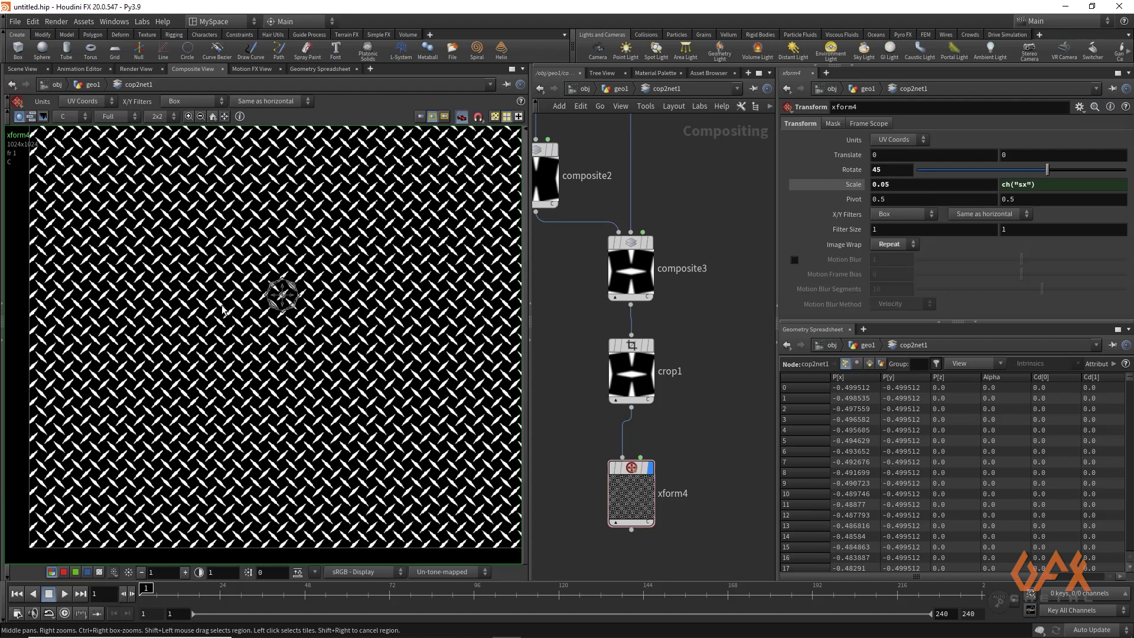
- Check the alpha plane of the transformed pattern in the composite view, and return to the colour plane
left_click(68, 116)
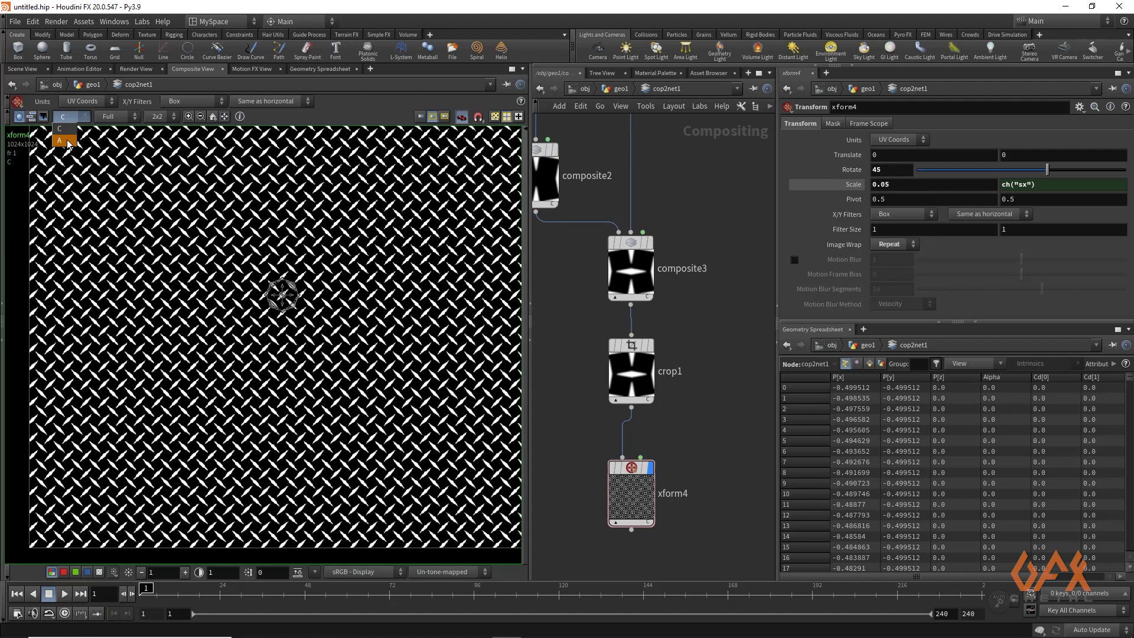
left_click(67, 142)
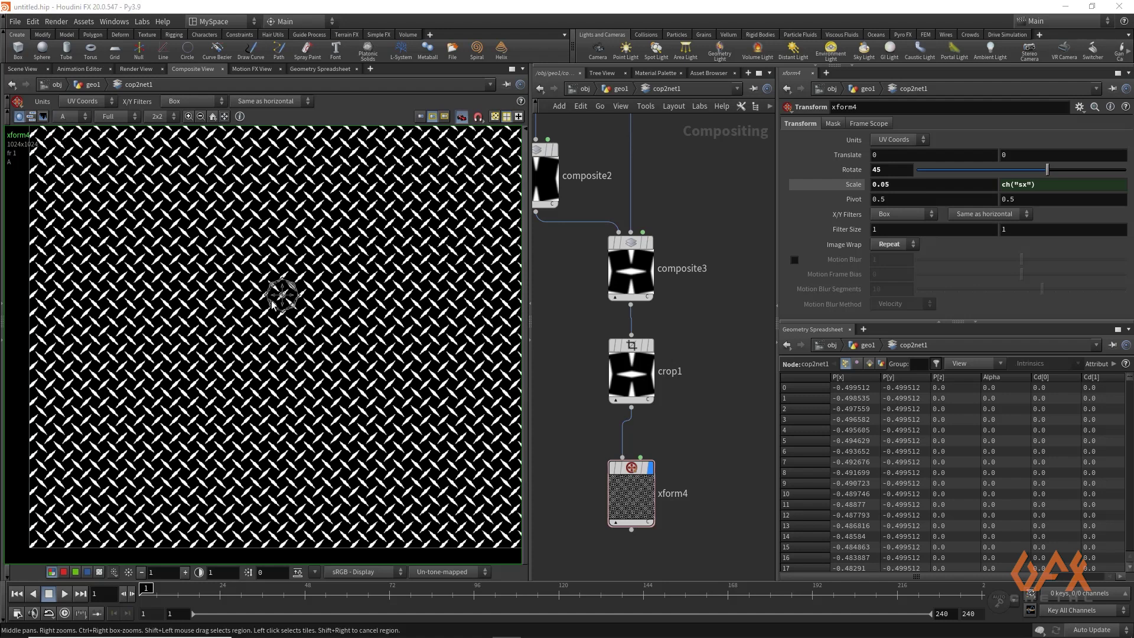
left_click(68, 117)
left_click(79, 133)
- Connect a Channel Copy node to the output of the last Transform node and display it
middle_click_drag(605, 378, 623, 237)
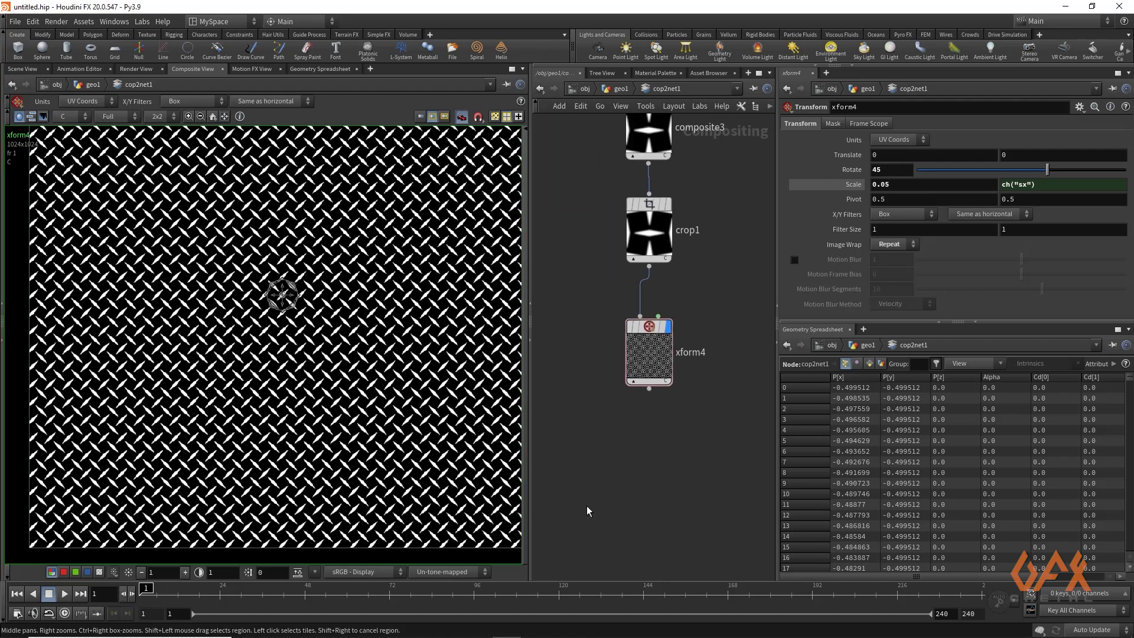
middle_click_drag(629, 420, 642, 372)
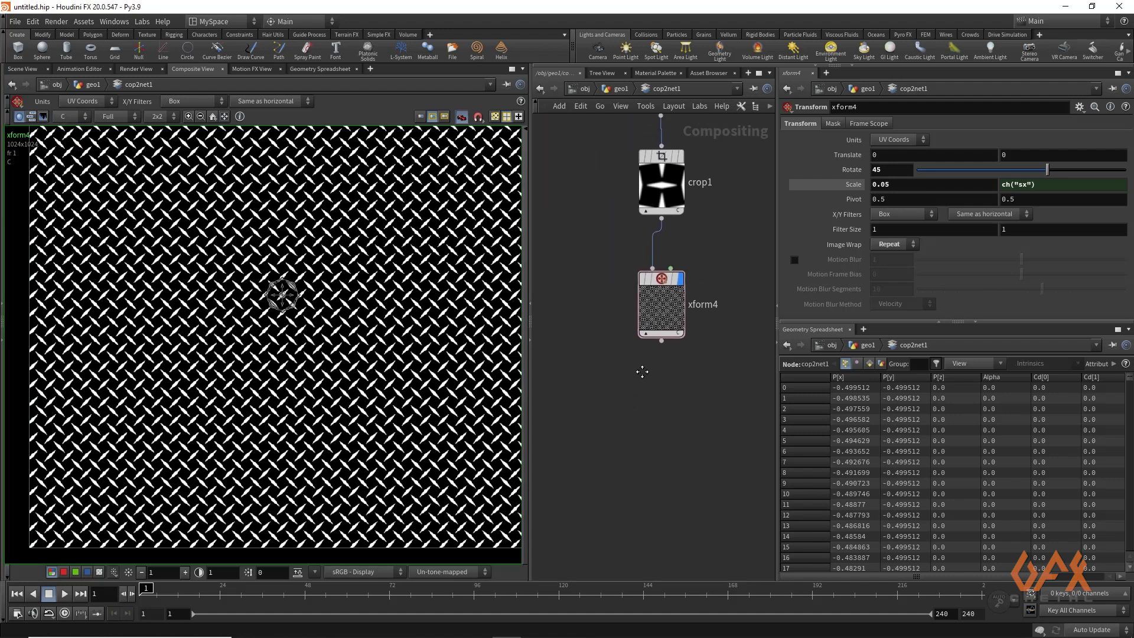
left_click(662, 340)
left_click(661, 382)
type("chan")
key("Return")
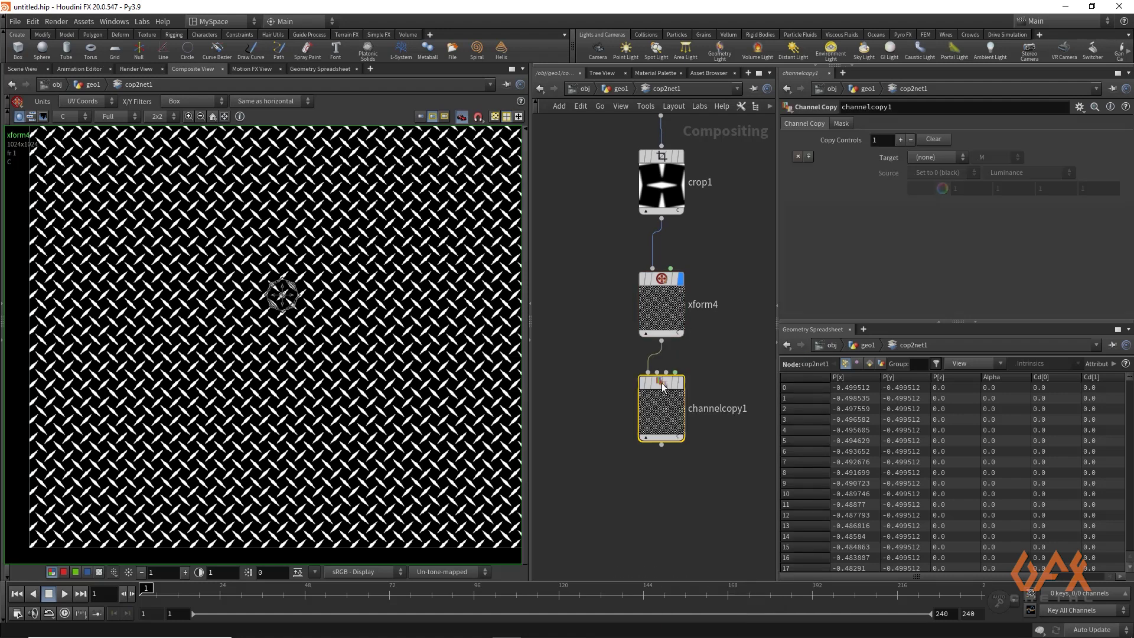
left_click(677, 383)
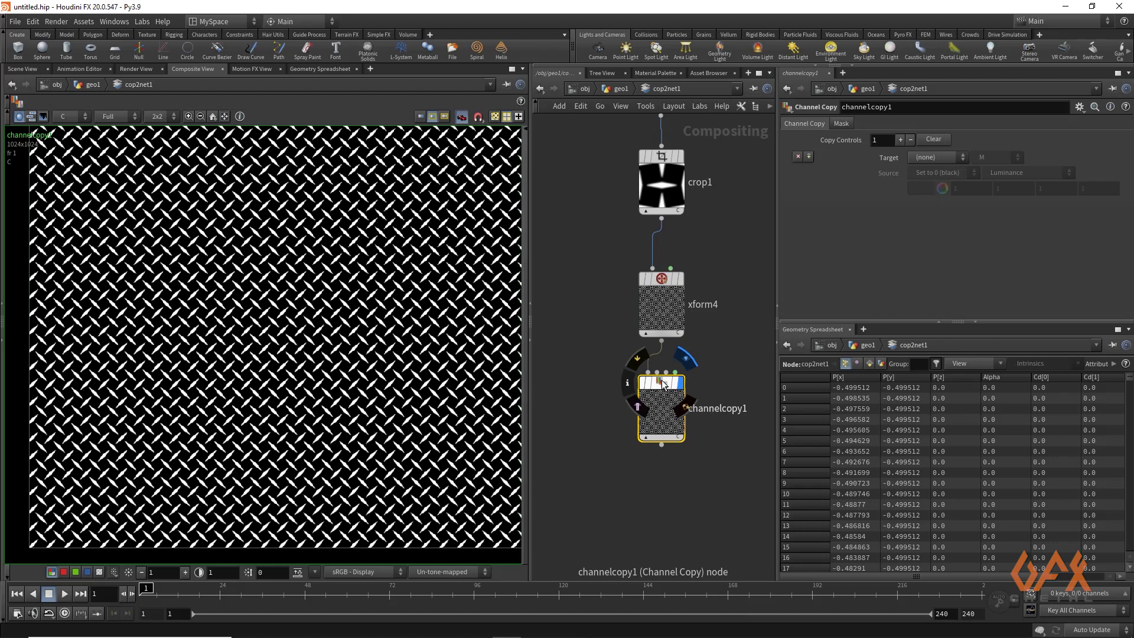
- Set the Channel Copy node's target to C and its source to Input 1 : C
left_click(925, 157)
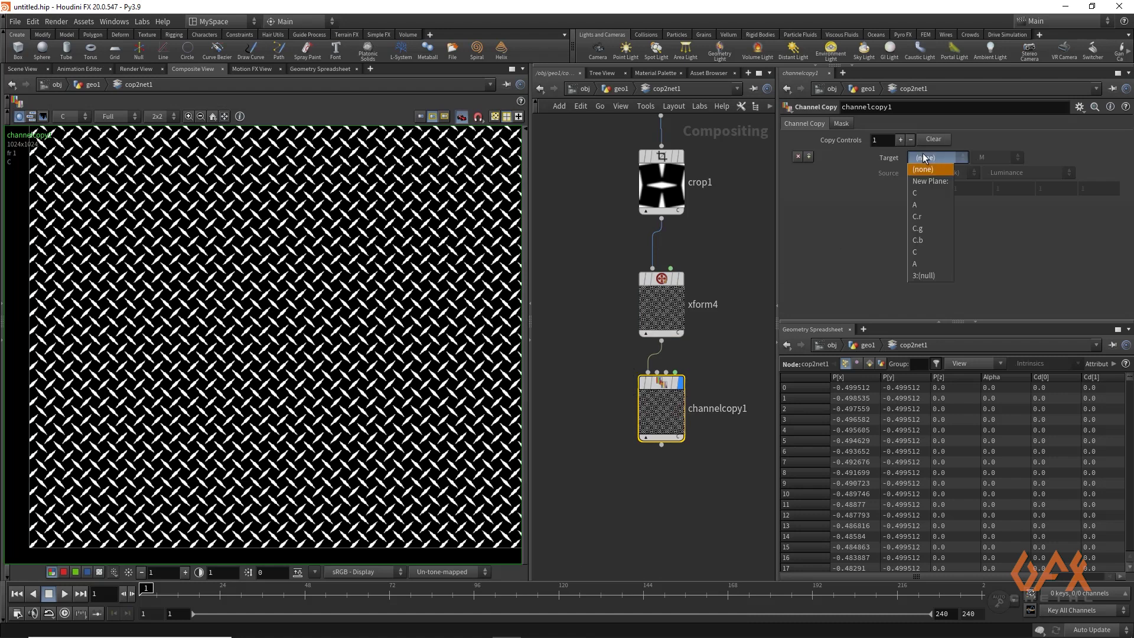
left_click(917, 194)
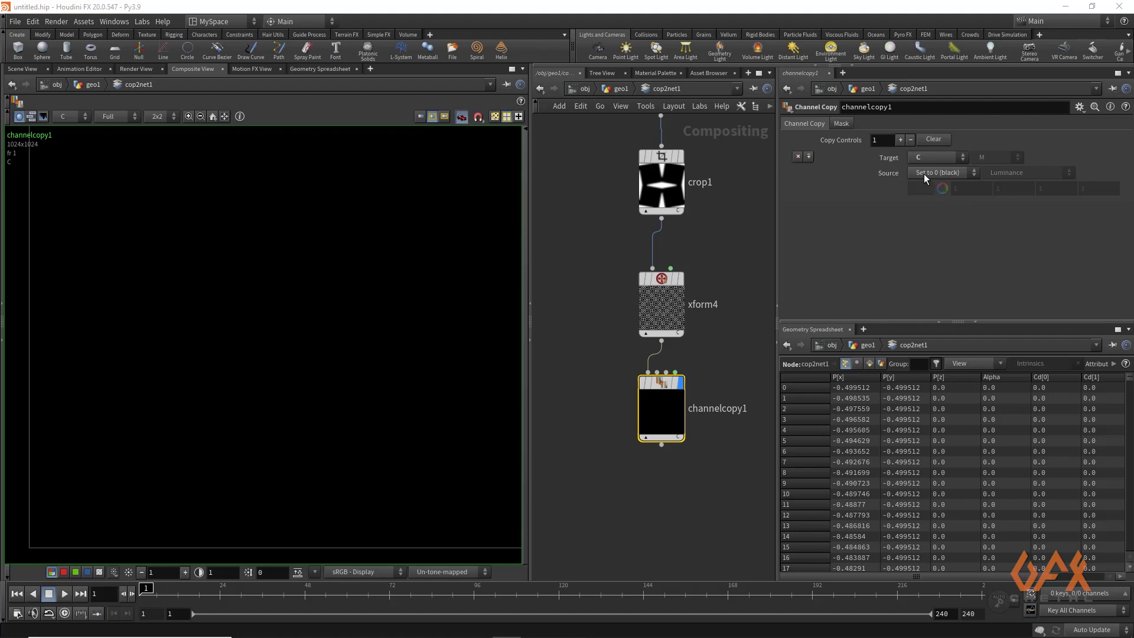
left_click(933, 173)
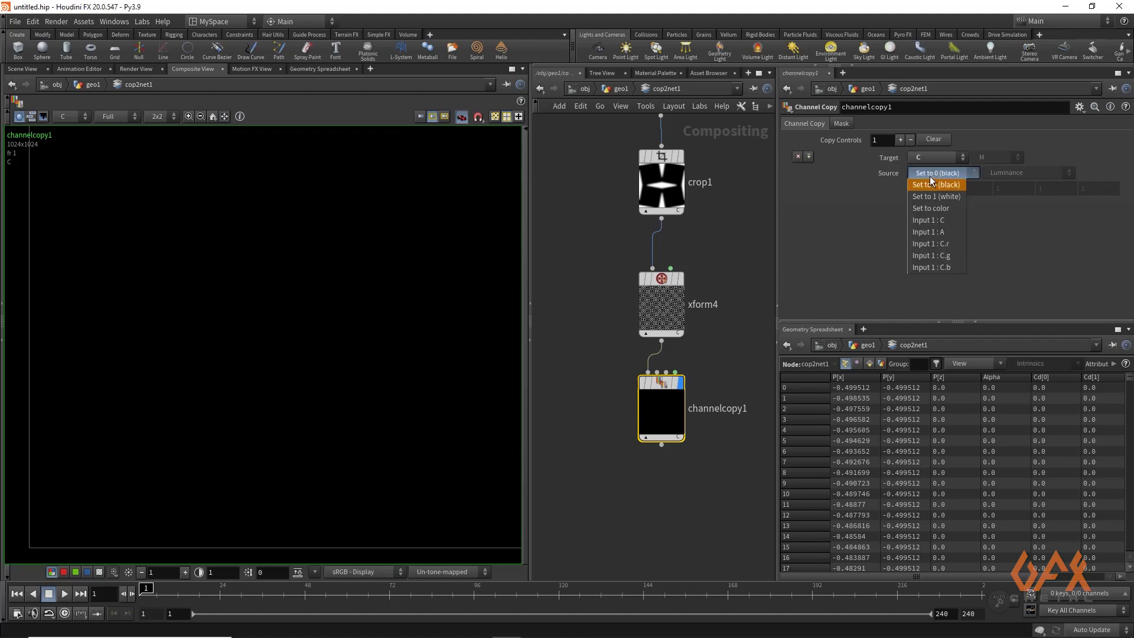
left_click(937, 221)
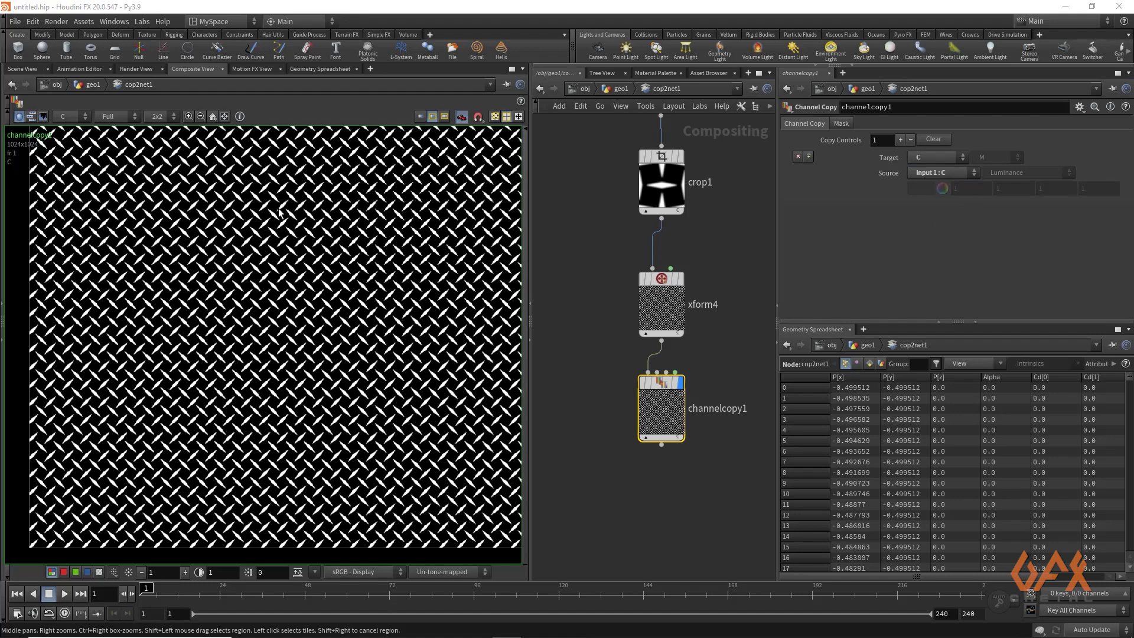
- Insert another copy control and set the second control's target to A with source Set to 1 (white)
left_click(809, 156)
left_click(921, 205)
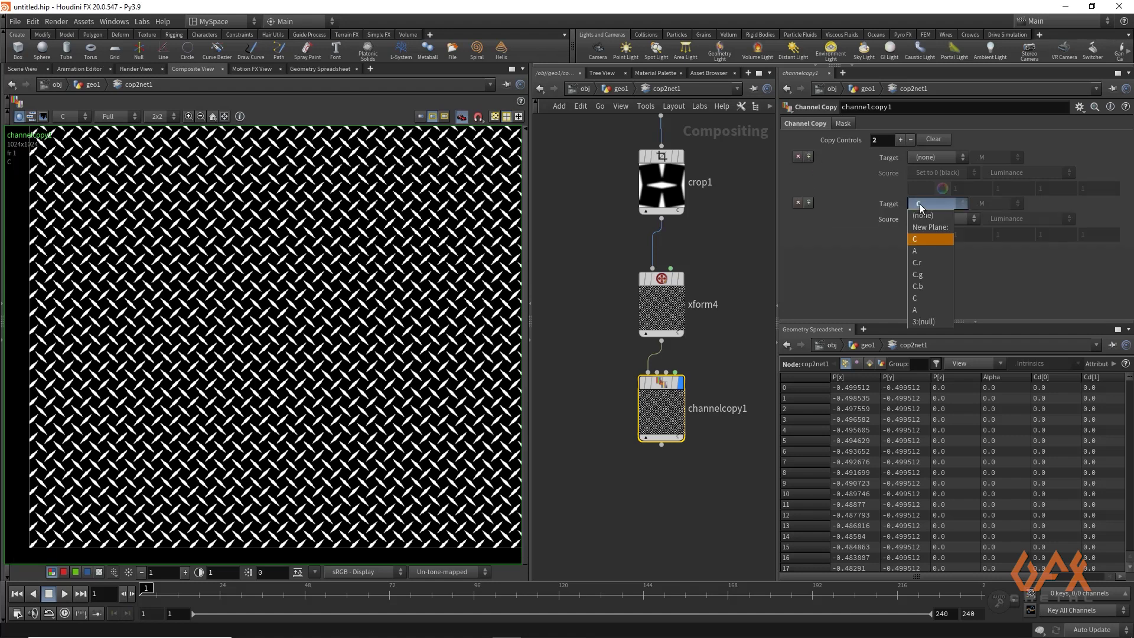
left_click(923, 252)
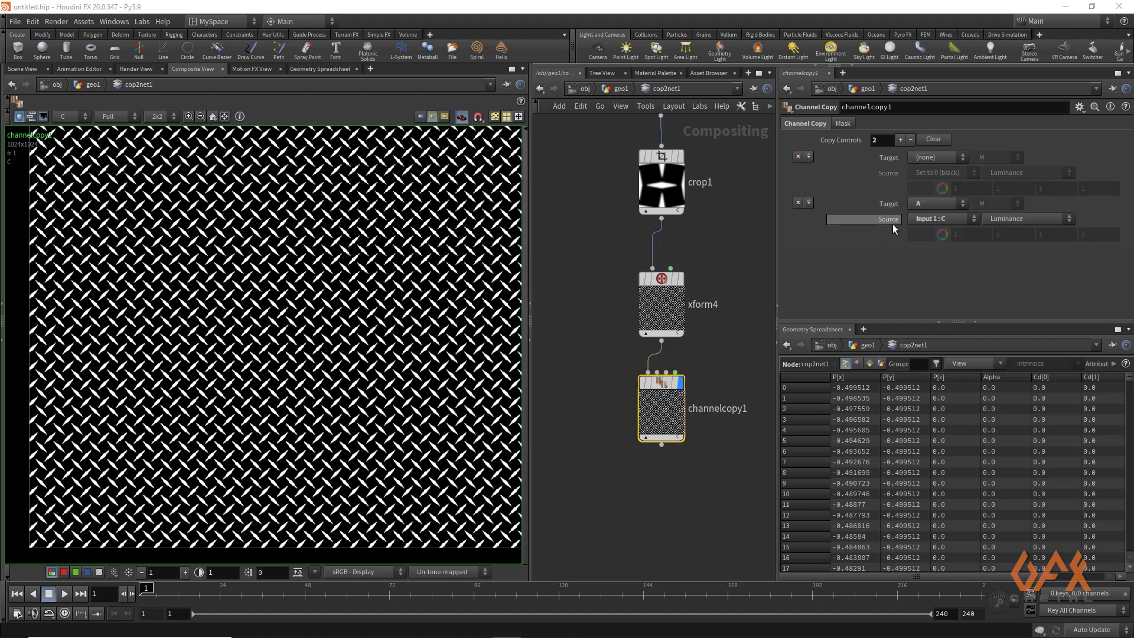
left_click(929, 219)
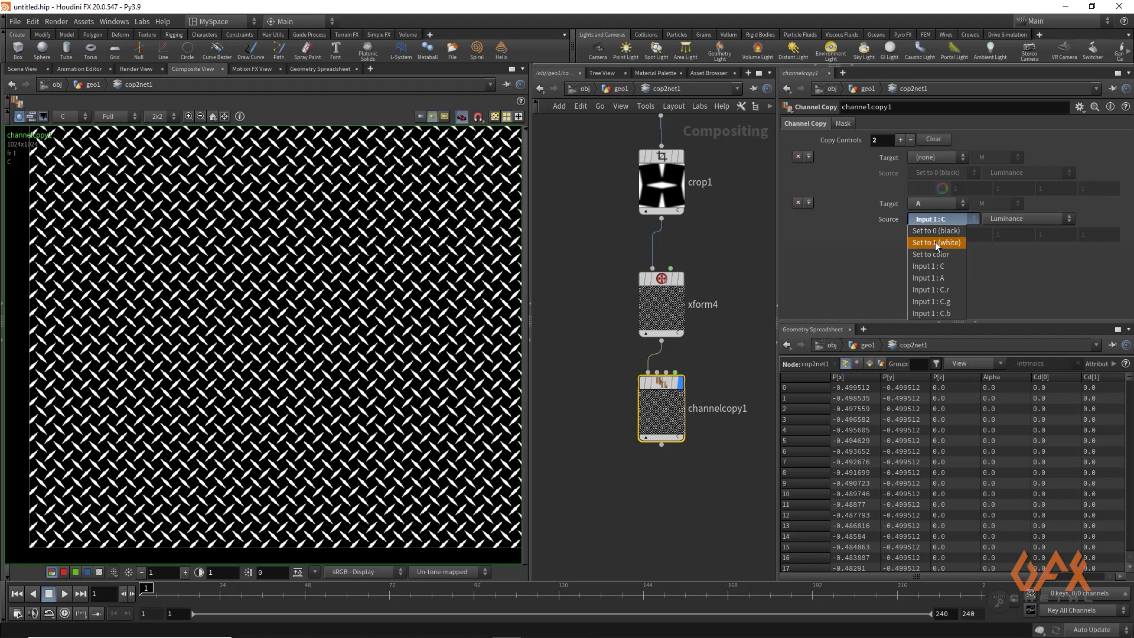
left_click(935, 243)
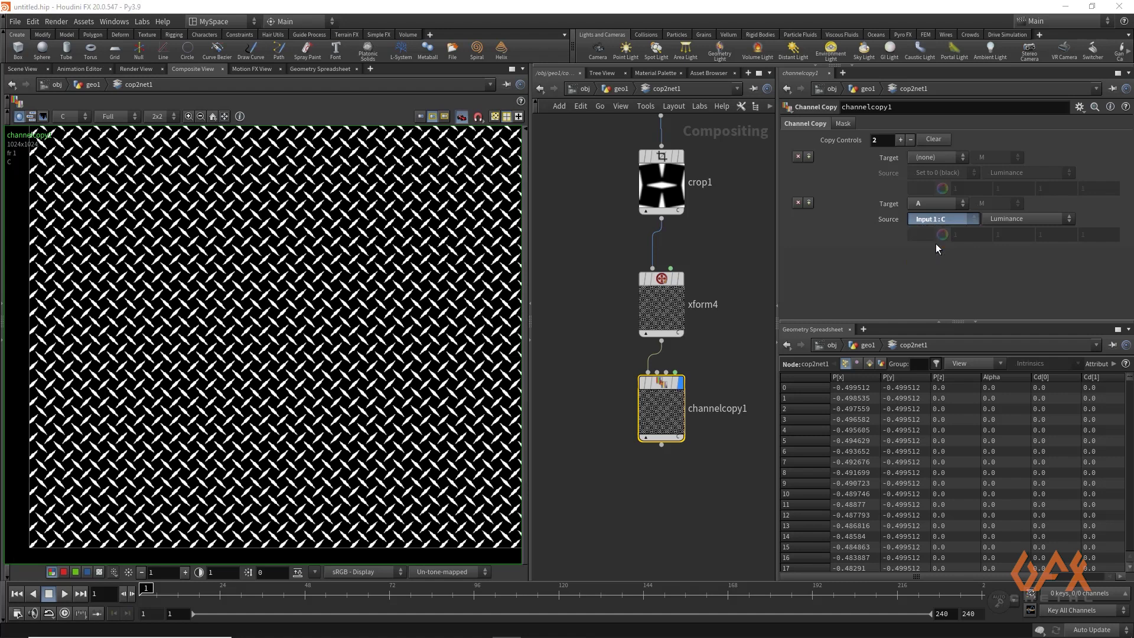
- View the Channel Copy node's alpha plane to verify the fill, and switch back to the colour plane
left_click(68, 117)
left_click(66, 141)
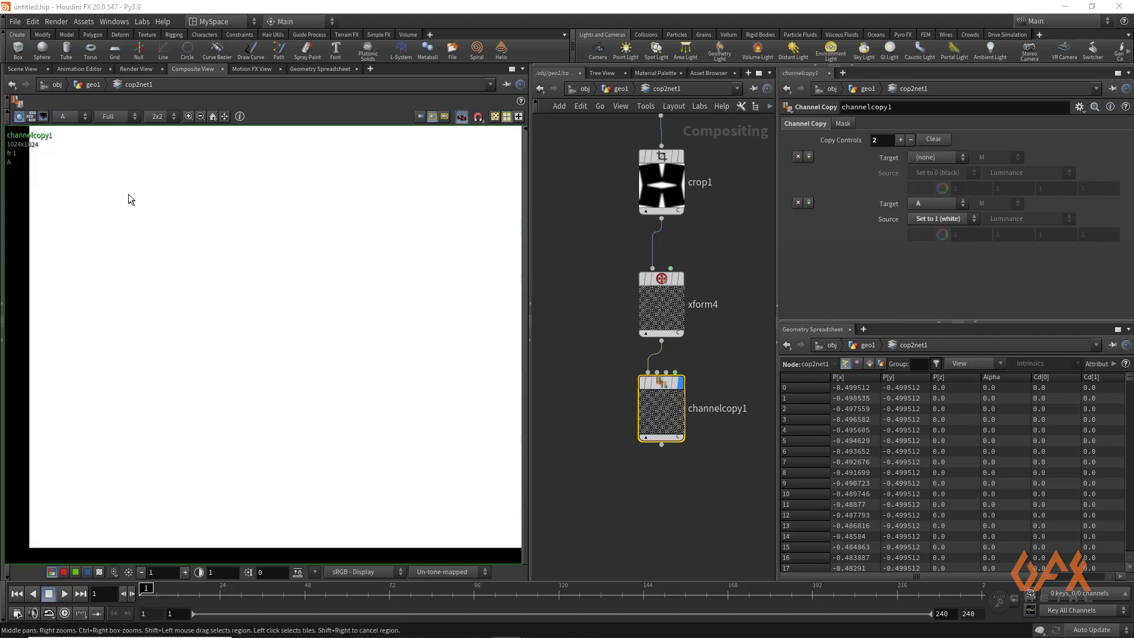
left_click(61, 117)
left_click(63, 130)
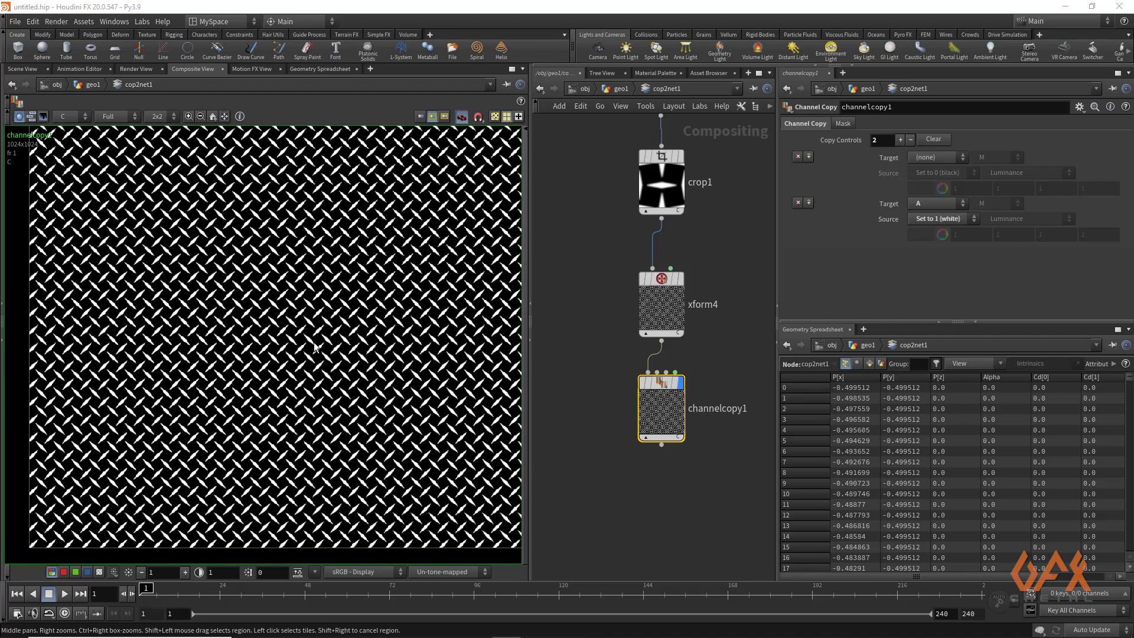
- Connect a Null node below the Channel Copy node, name it OUT_diam_pattern_diff and display it
left_click_drag(662, 408, 596, 408)
middle_click_drag(586, 489, 590, 372)
left_click_drag(596, 327, 587, 403)
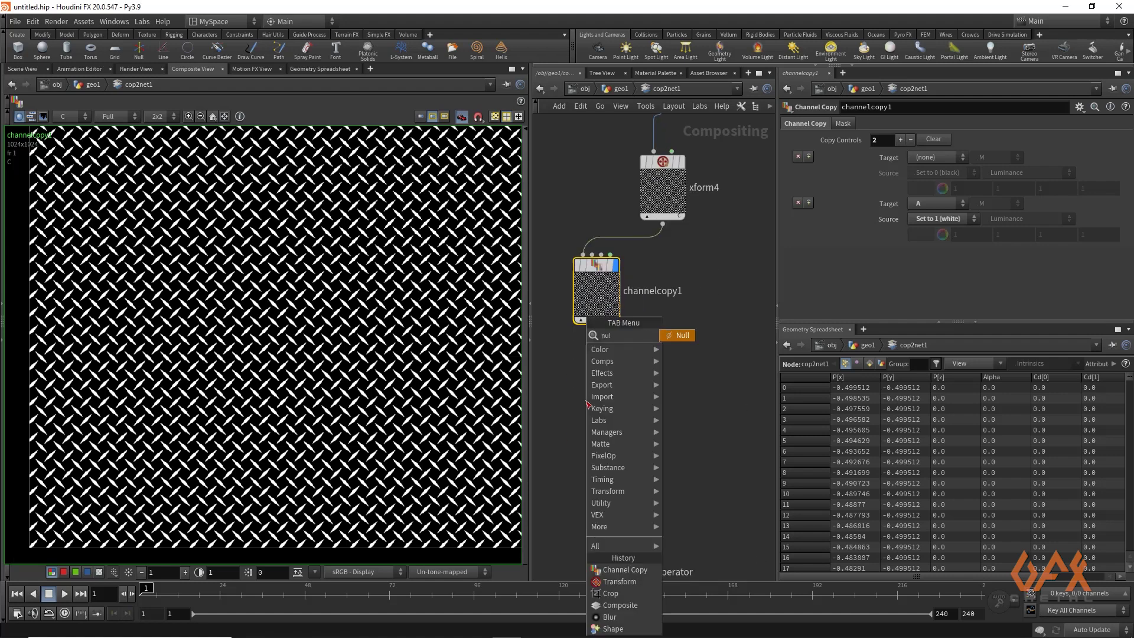
type("null")
key("Return")
double_click(638, 425)
key("BackSpace")
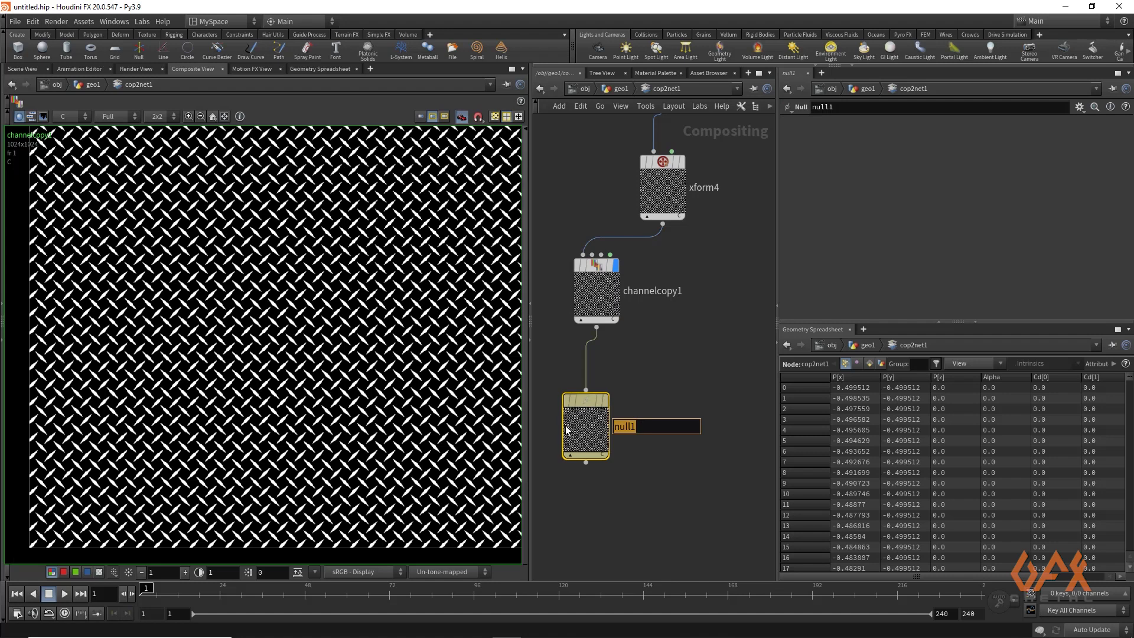
type("OUT")
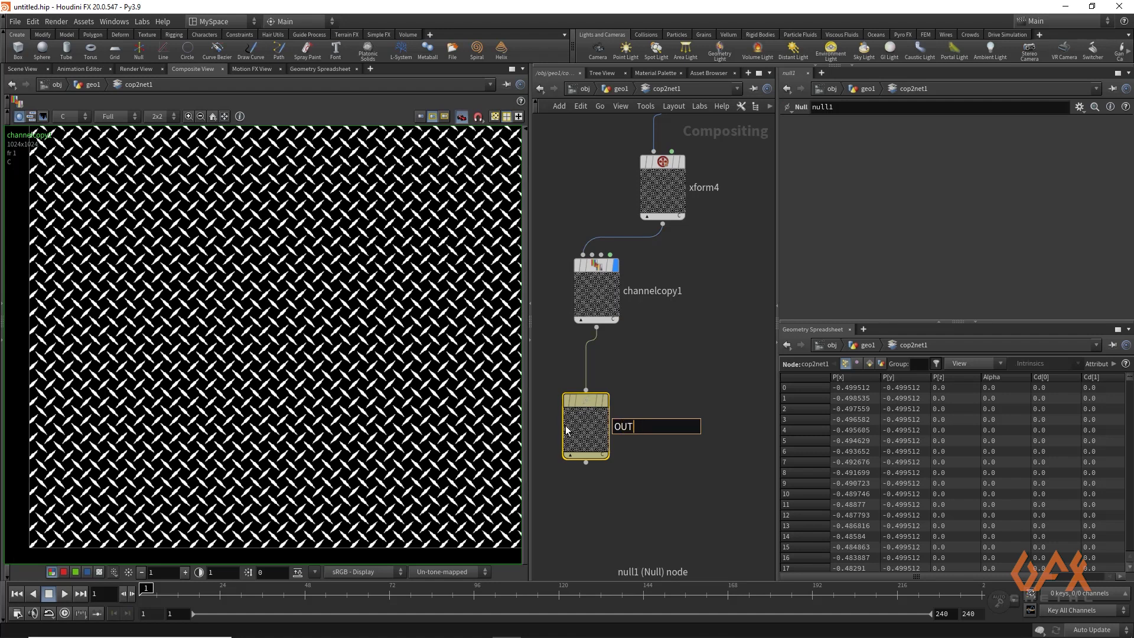
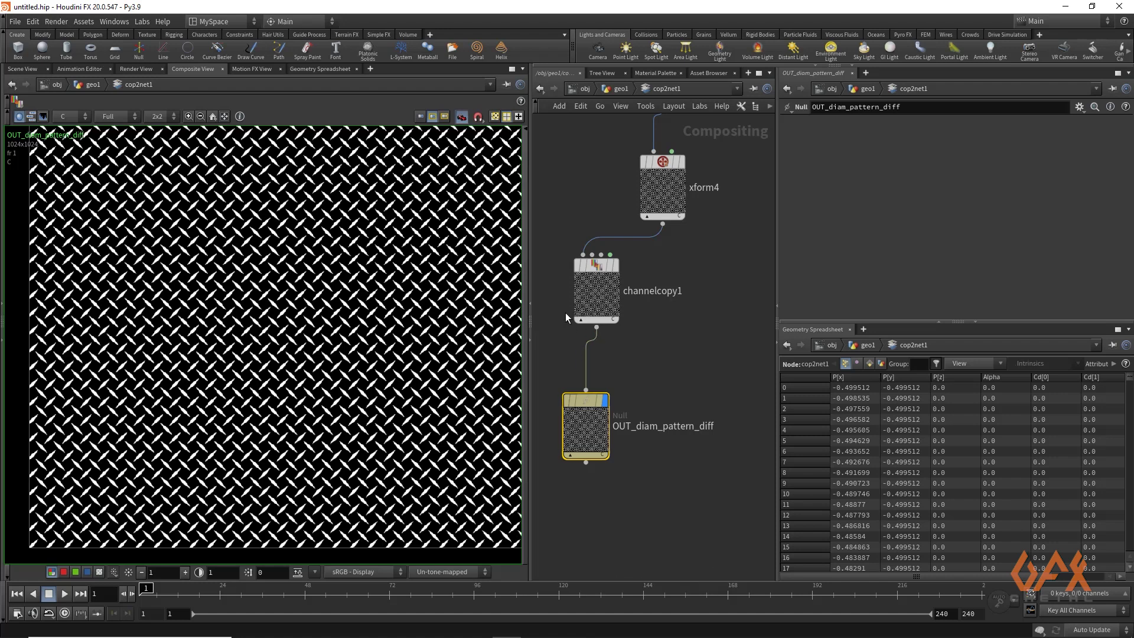
- Branch an Invert node off the Channel Copy node's output and display the inverted pattern
middle_click_drag(668, 263, 614, 242)
left_click_drag(611, 206, 616, 248)
left_click_drag(621, 299, 704, 337)
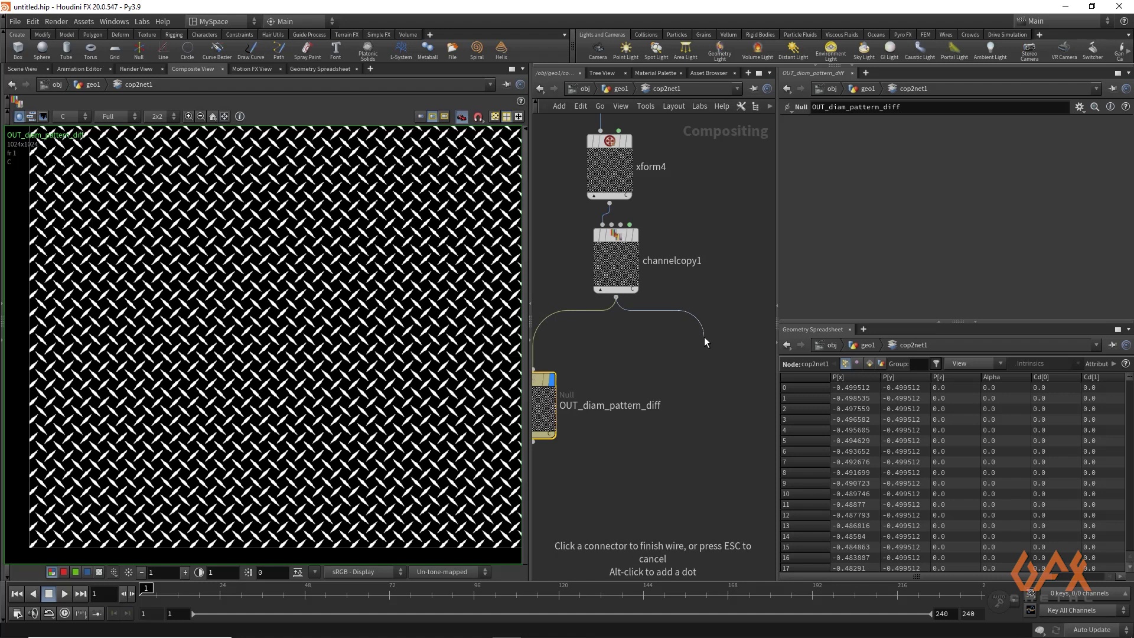
key("Tab")
type("inve")
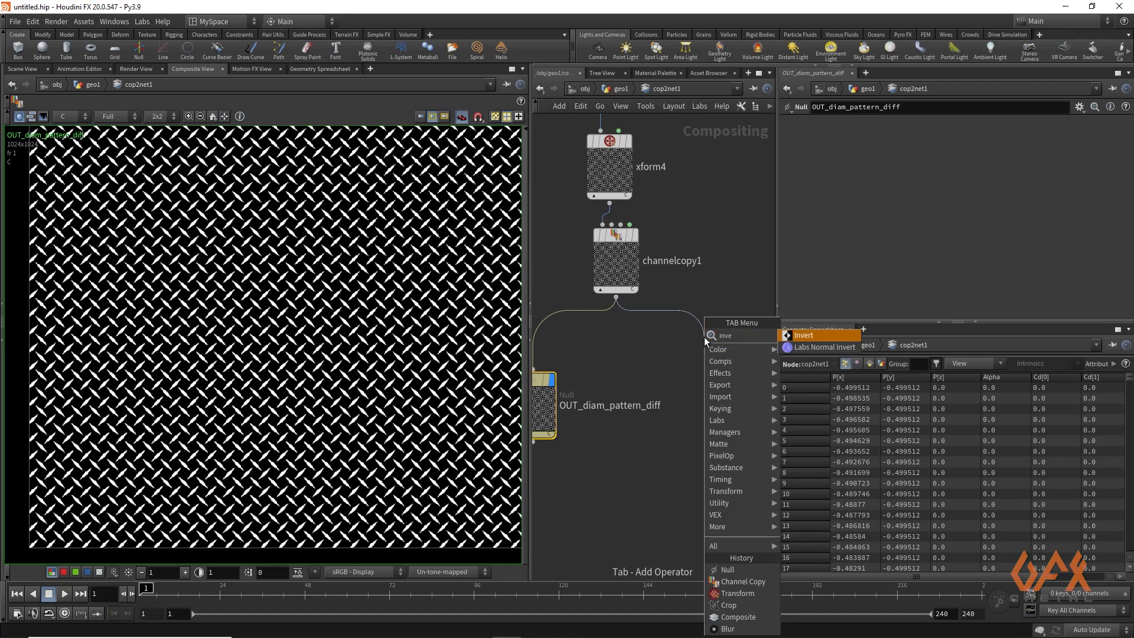
key("Return")
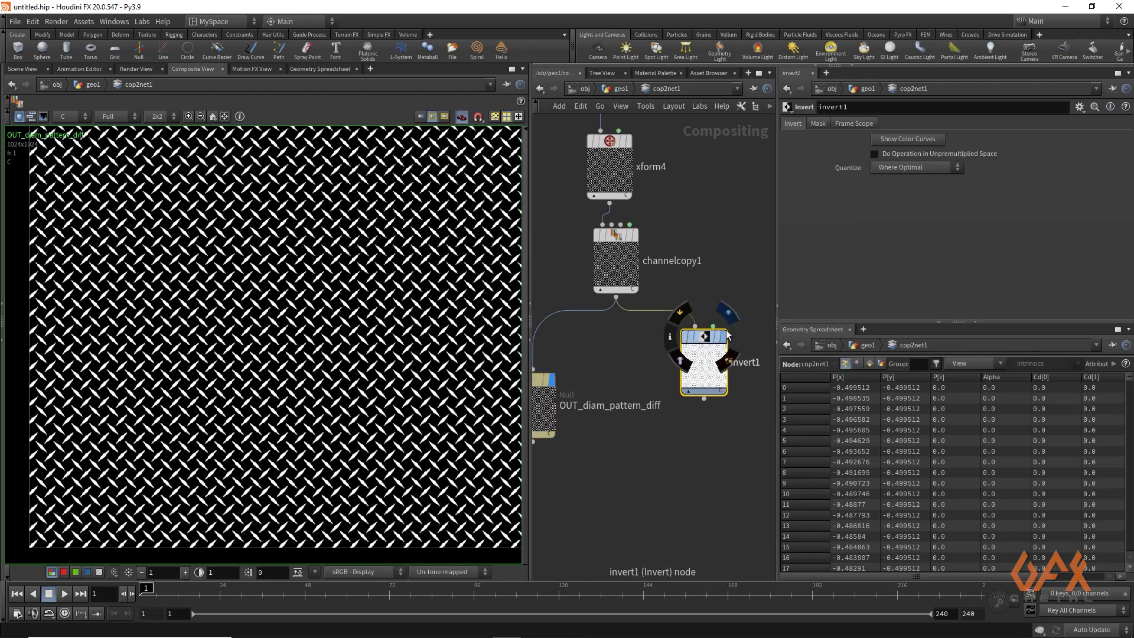
left_click(724, 336)
middle_click_drag(235, 291, 309, 300)
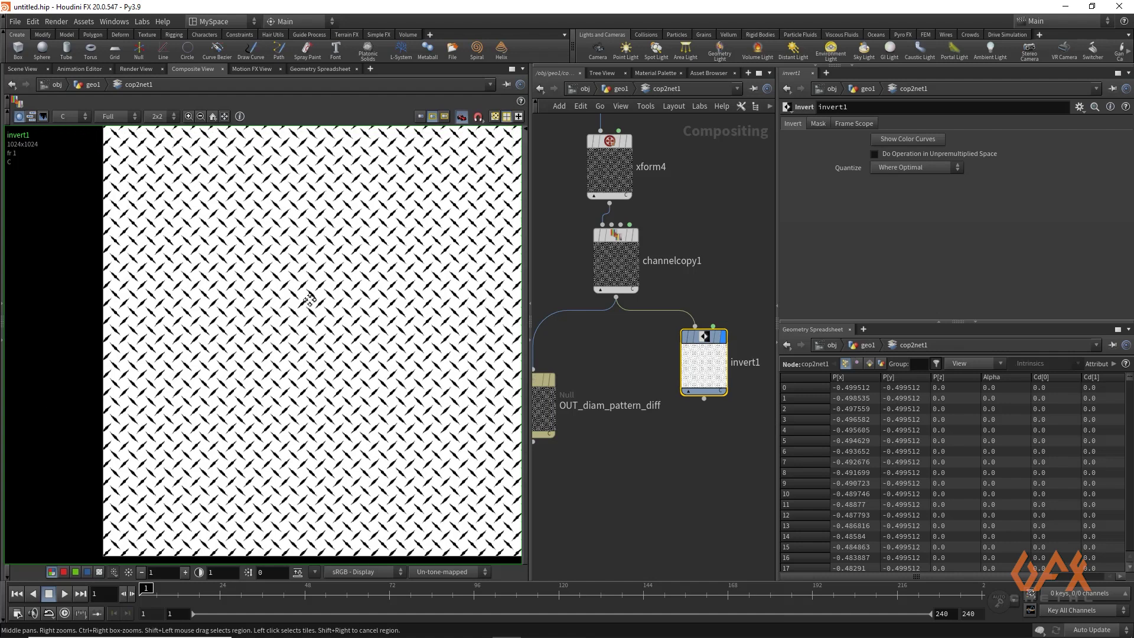
right_click_drag(309, 300, 328, 292)
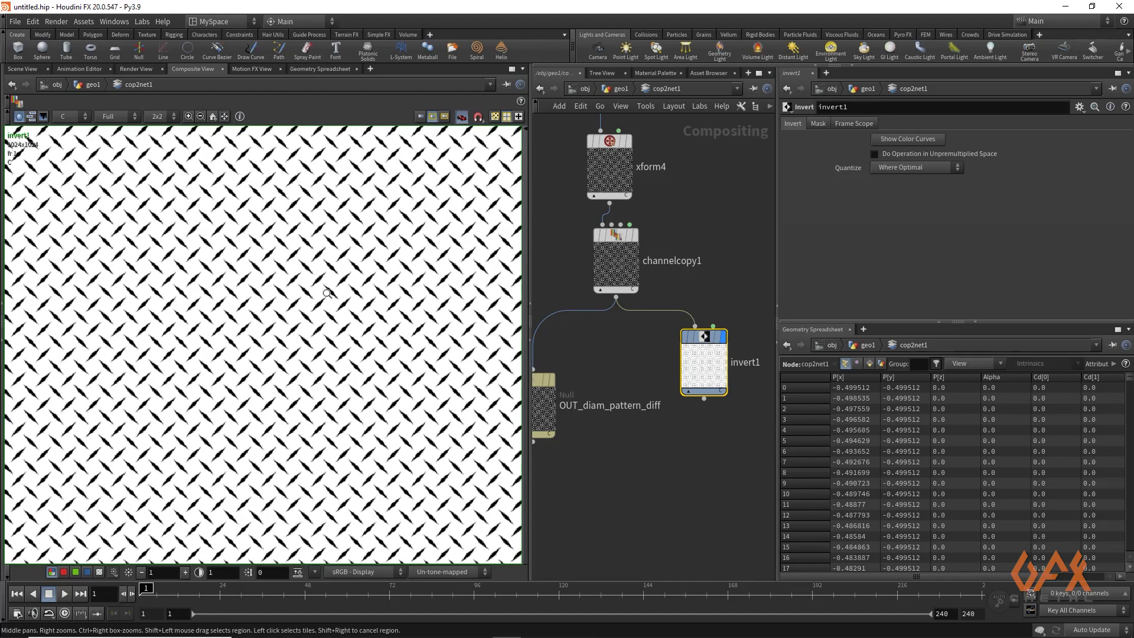
middle_click_drag(697, 433, 661, 347)
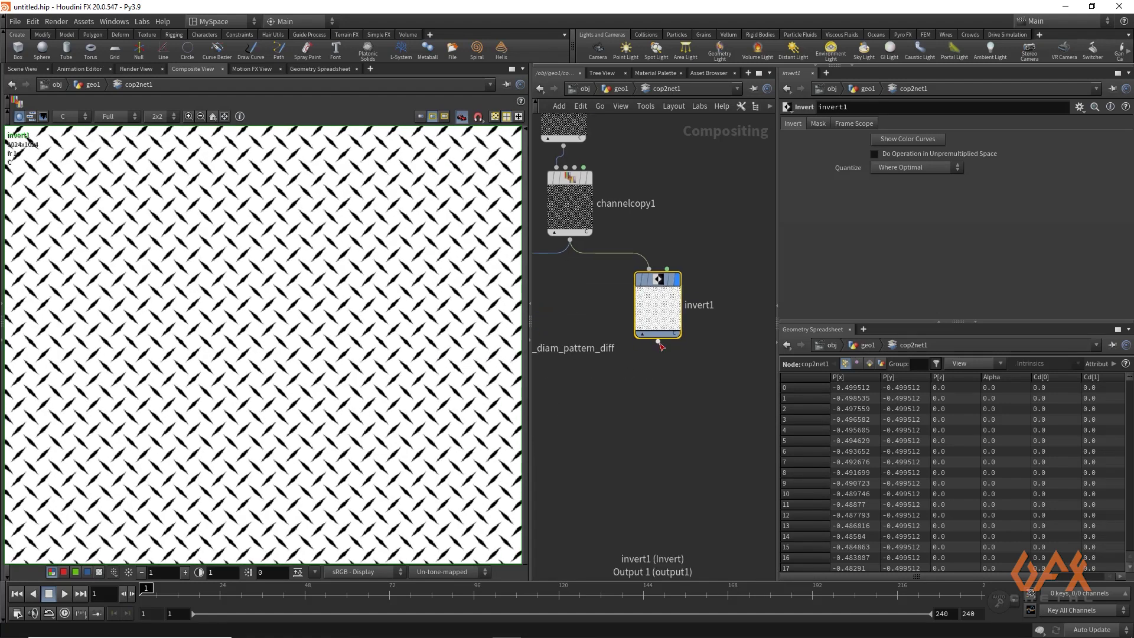
- Connect a Blur node below the Invert node and set its blur size to 5
left_click(659, 344)
key("Tab")
type("blu")
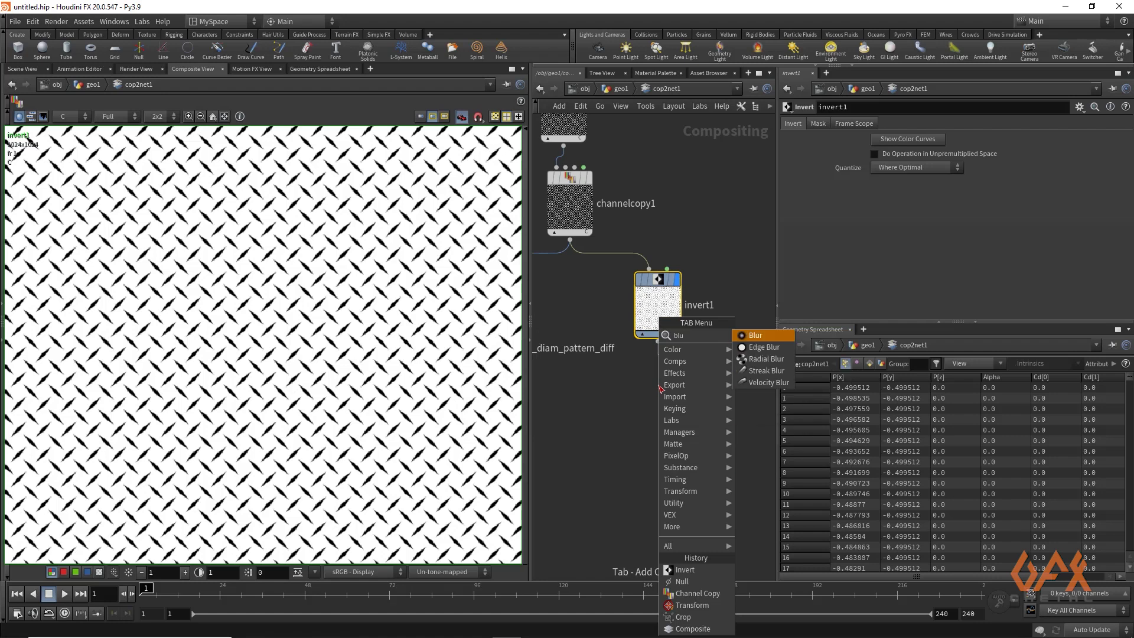
type("r")
key("Return")
left_click(656, 387)
mouse_move(653, 391)
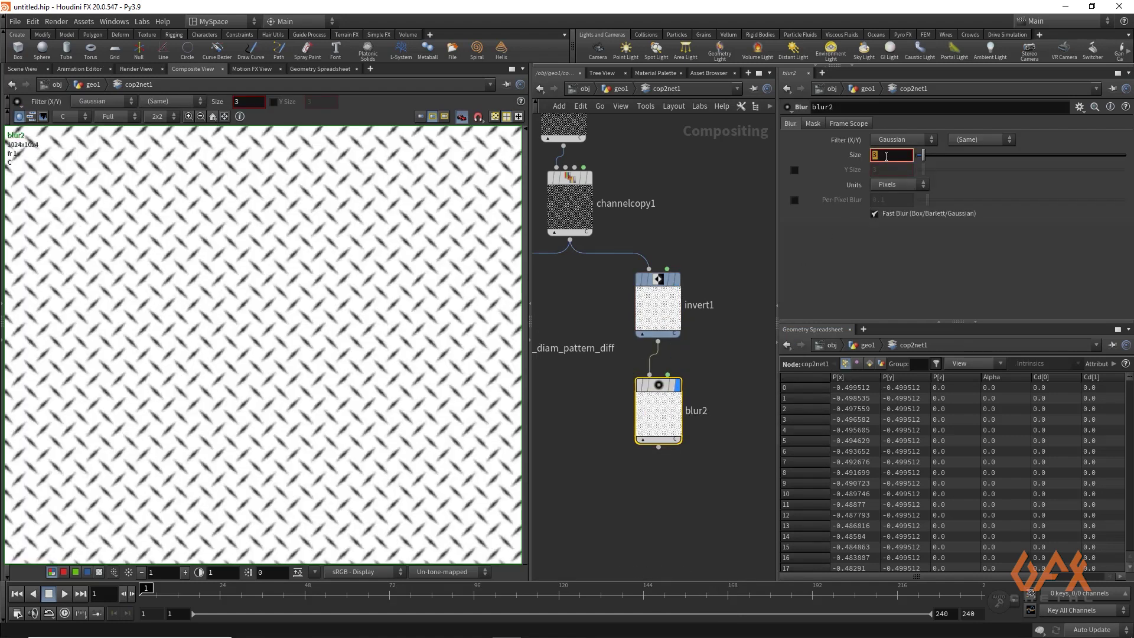
key("Return")
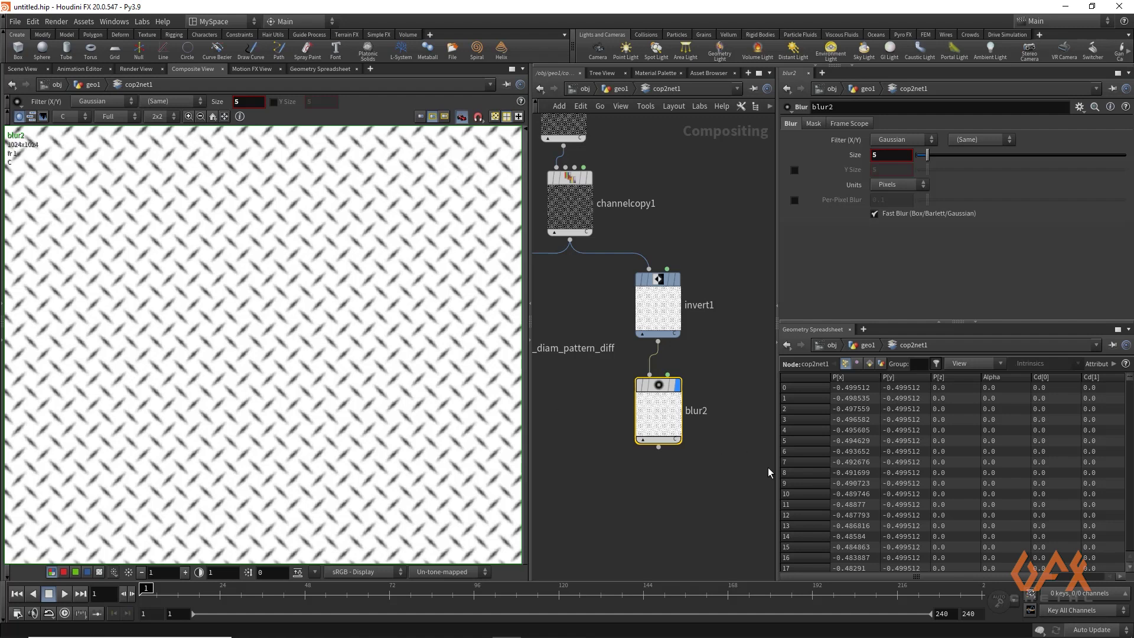
- Connect a Gradient node below the new Blur node and display its result
middle_click_drag(721, 501, 682, 393)
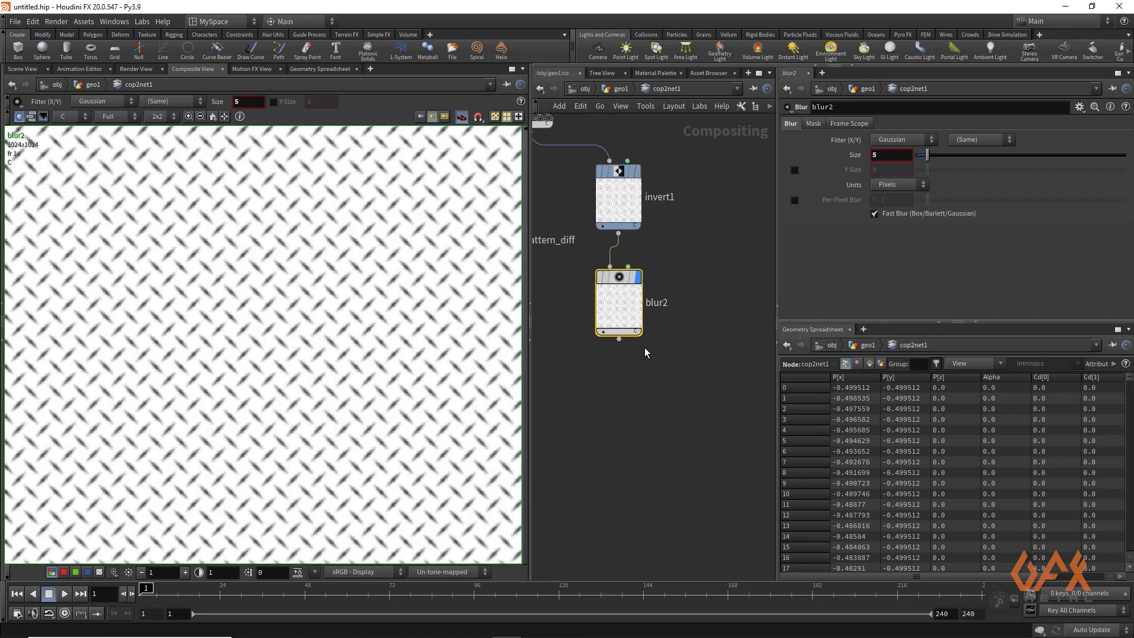
left_click(619, 334)
left_click(617, 391)
type("gradient")
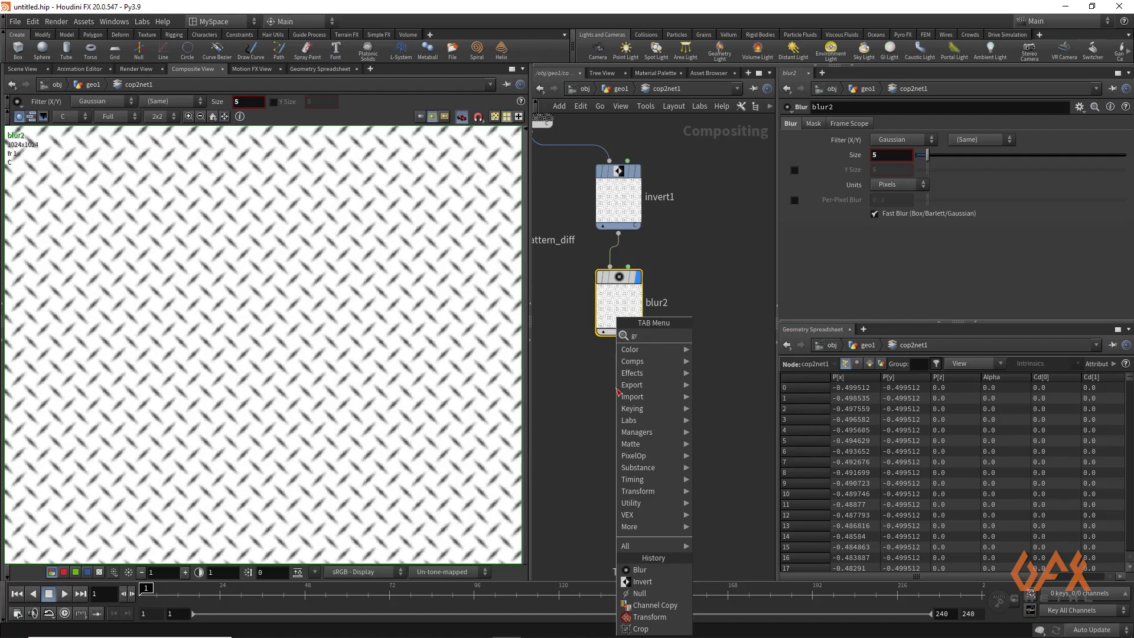
key("Return")
left_click(618, 389)
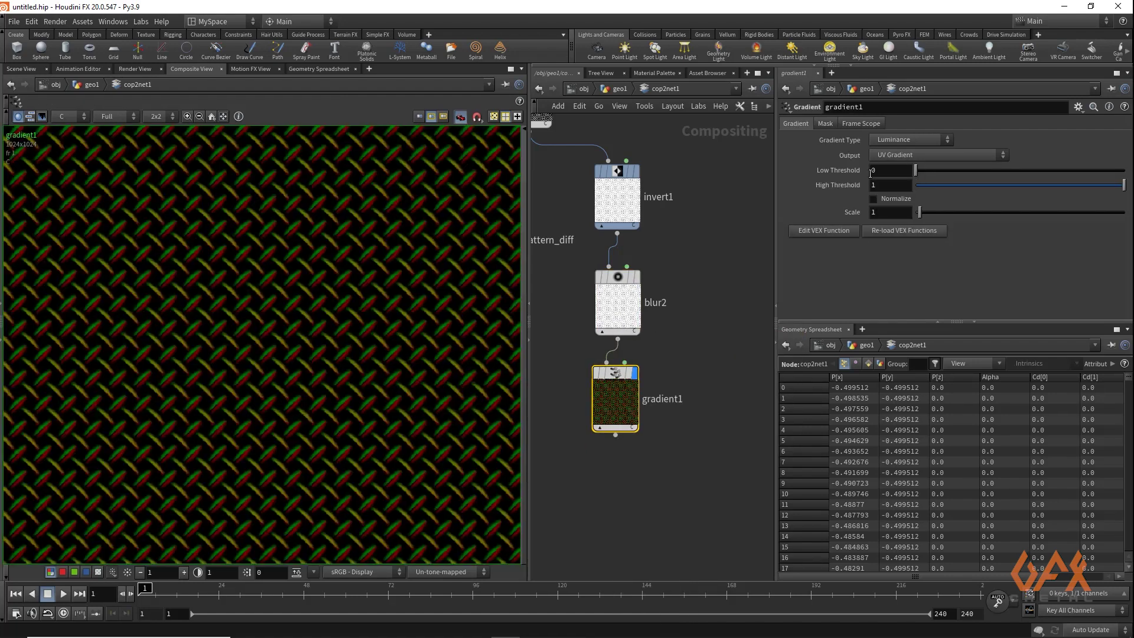
- Set the Gradient node's output to Normal Map and its scale to 3
left_click(873, 155)
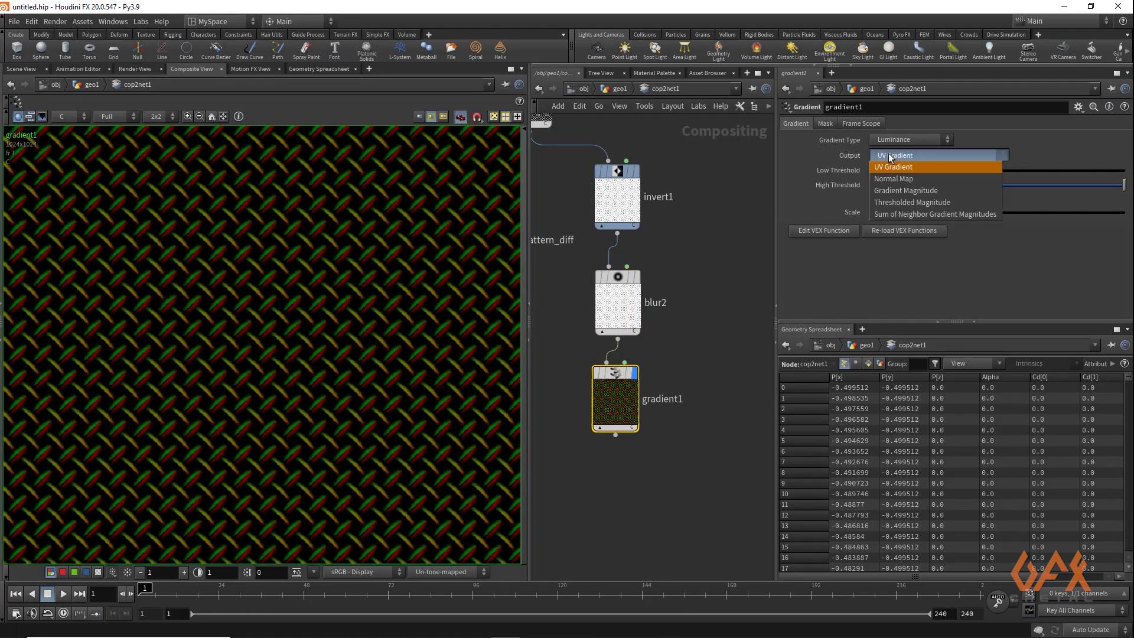
left_click(888, 179)
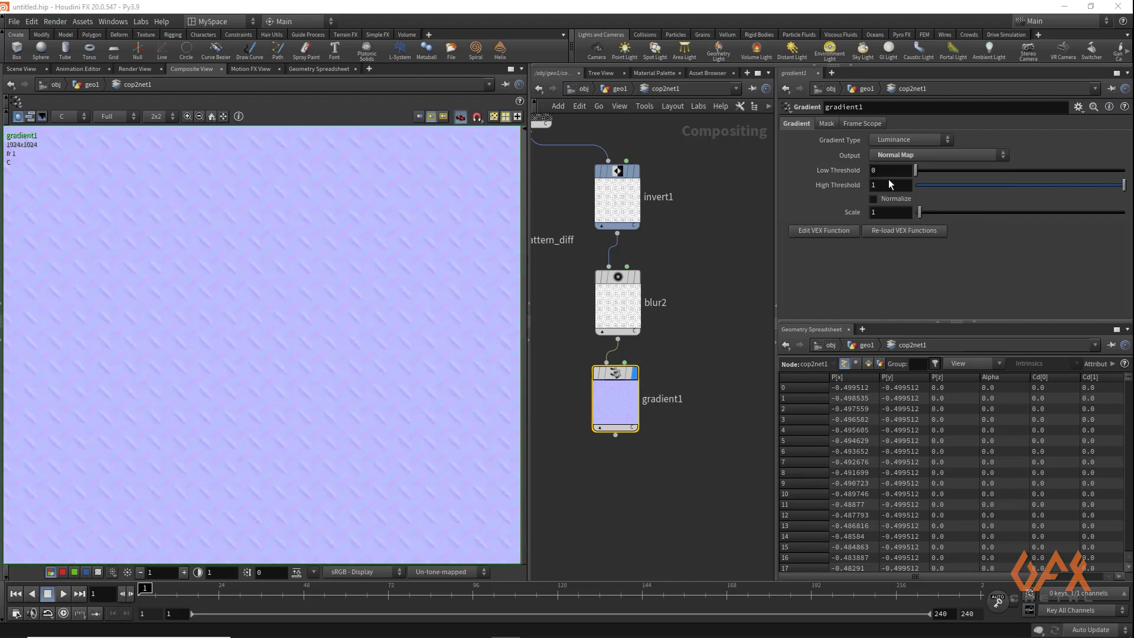
scroll(354, 301, "up", 2)
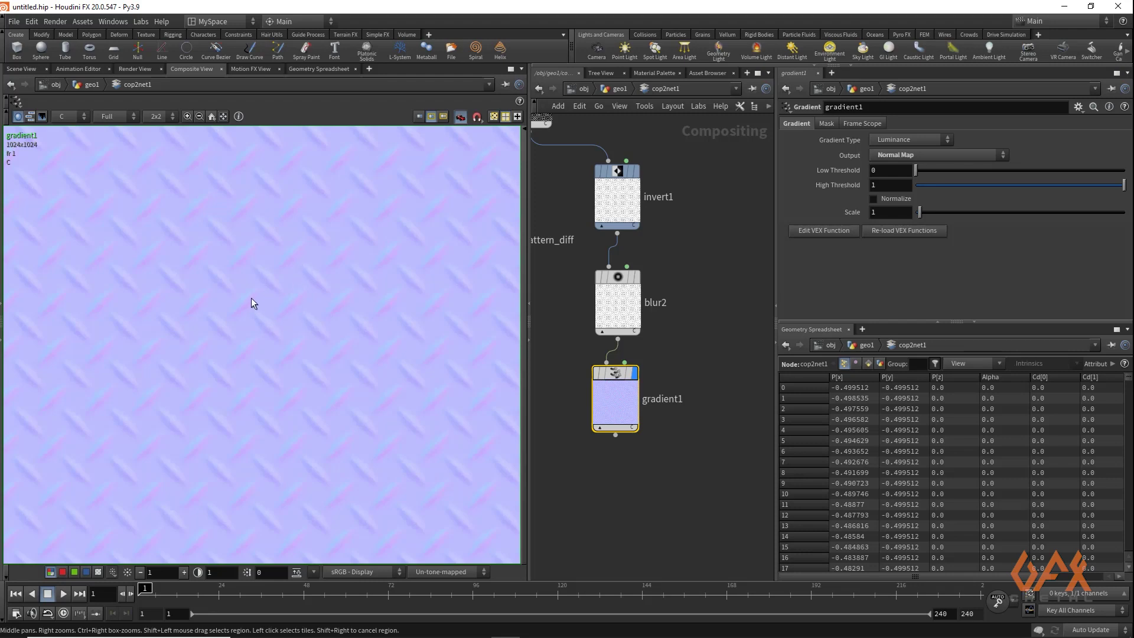
left_click(880, 214)
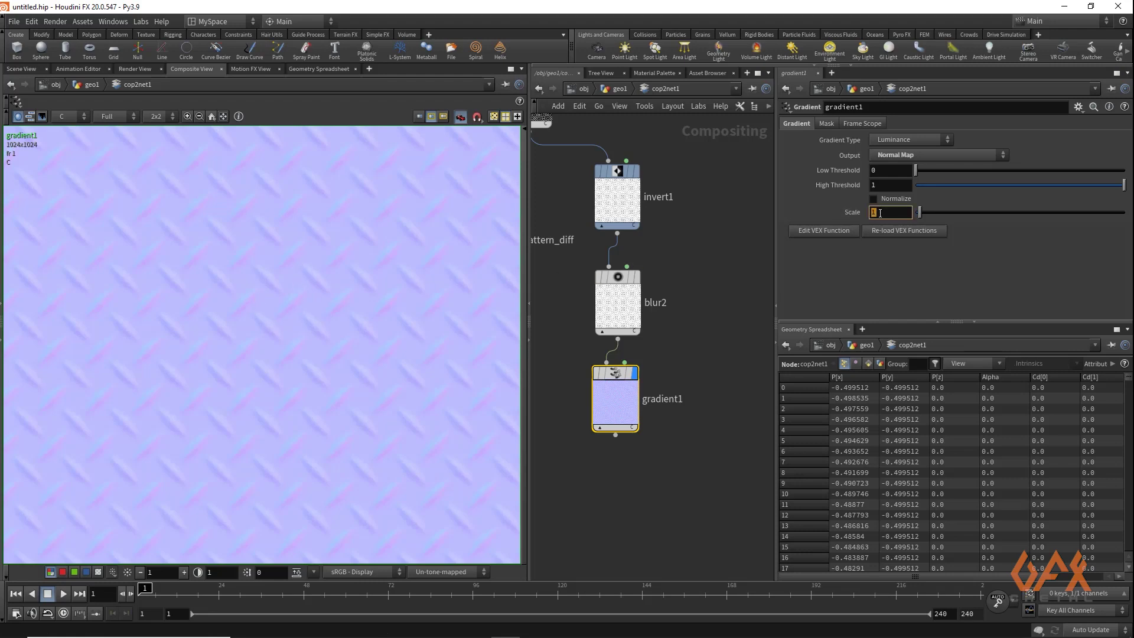
key("Return")
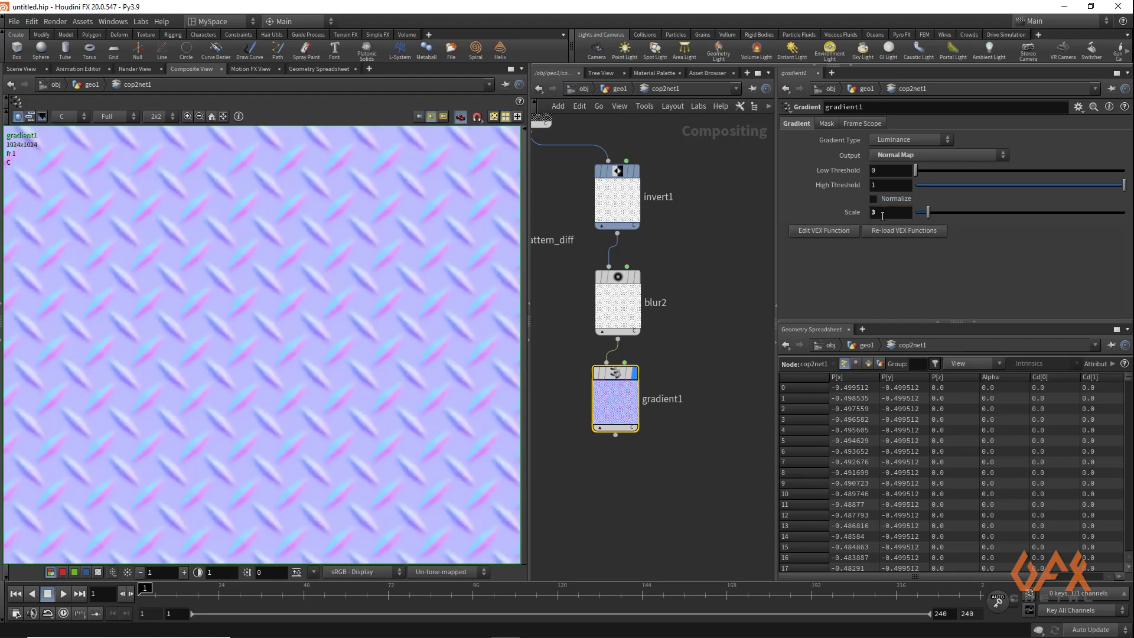
- Connect a Null node below the Gradient node and name it OUT_diam_normal
middle_click_drag(613, 469, 622, 328)
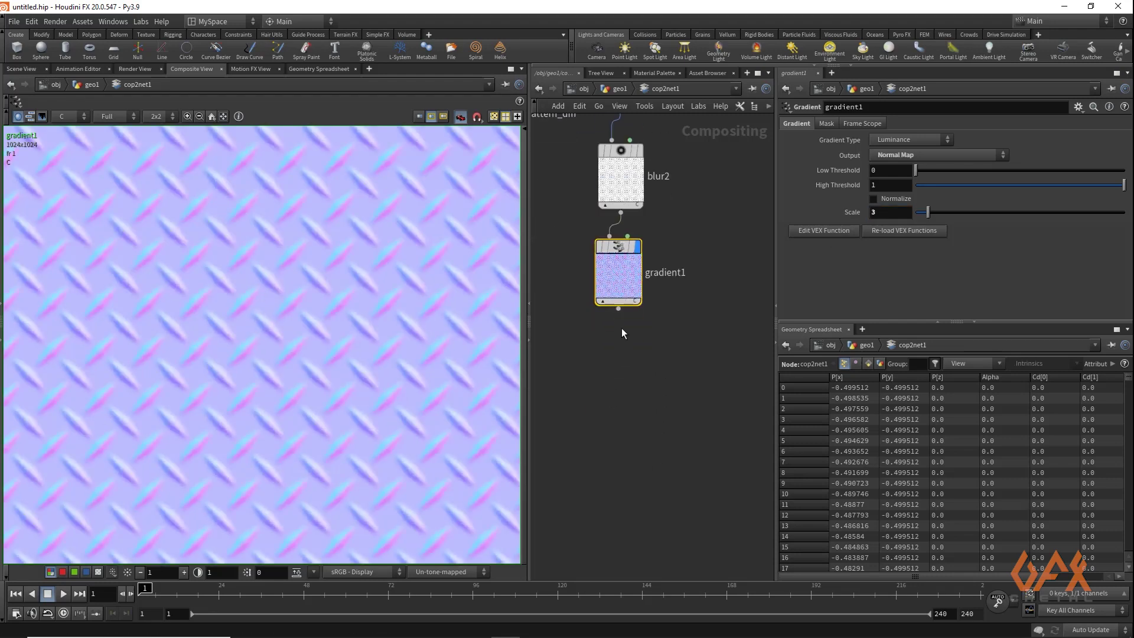
left_click_drag(618, 309, 616, 369)
type("null")
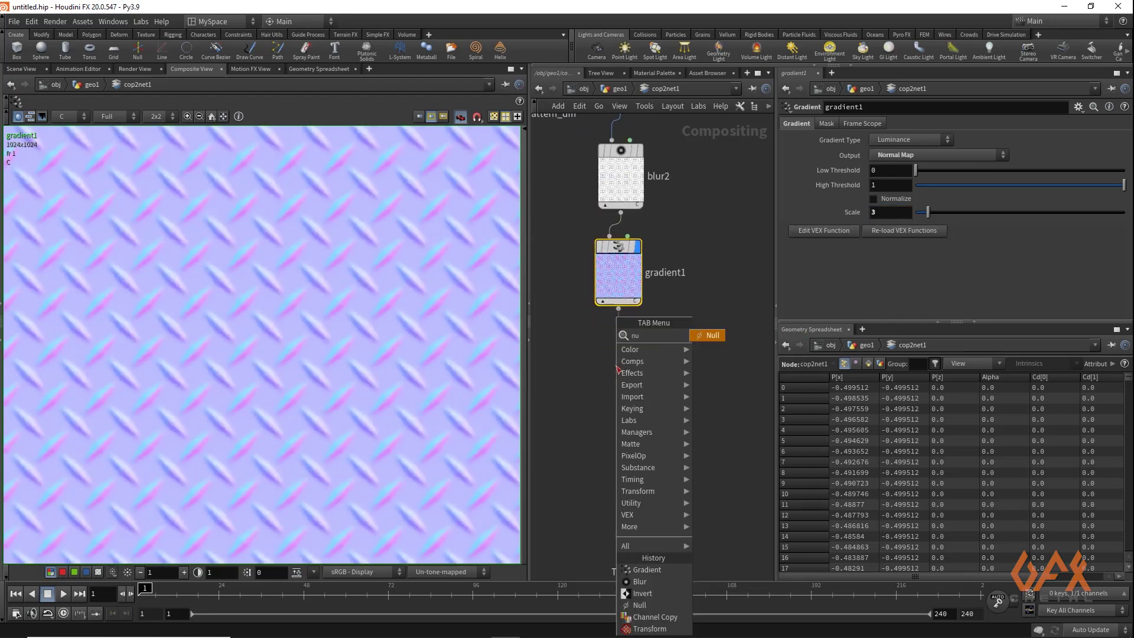
key("Return")
double_click(655, 388)
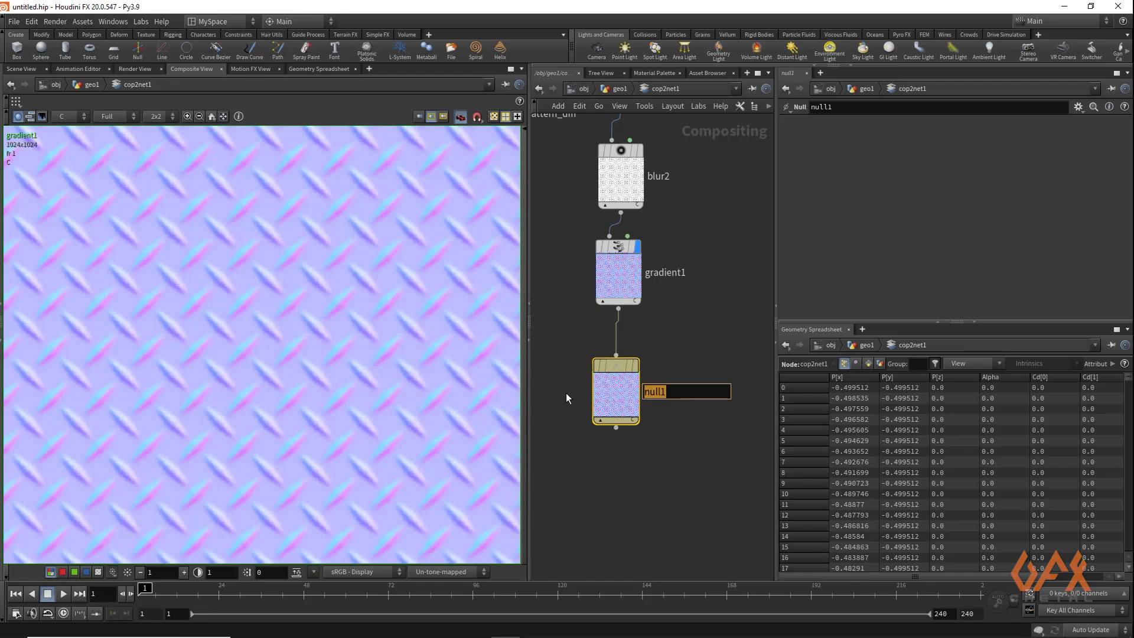
type("OUT_dia")
type("m")
type("_m")
type("orma")
type("l")
key("Return")
- Copy the OUT_diam_normal node for use as a texture reference
middle_click_drag(565, 381, 597, 321)
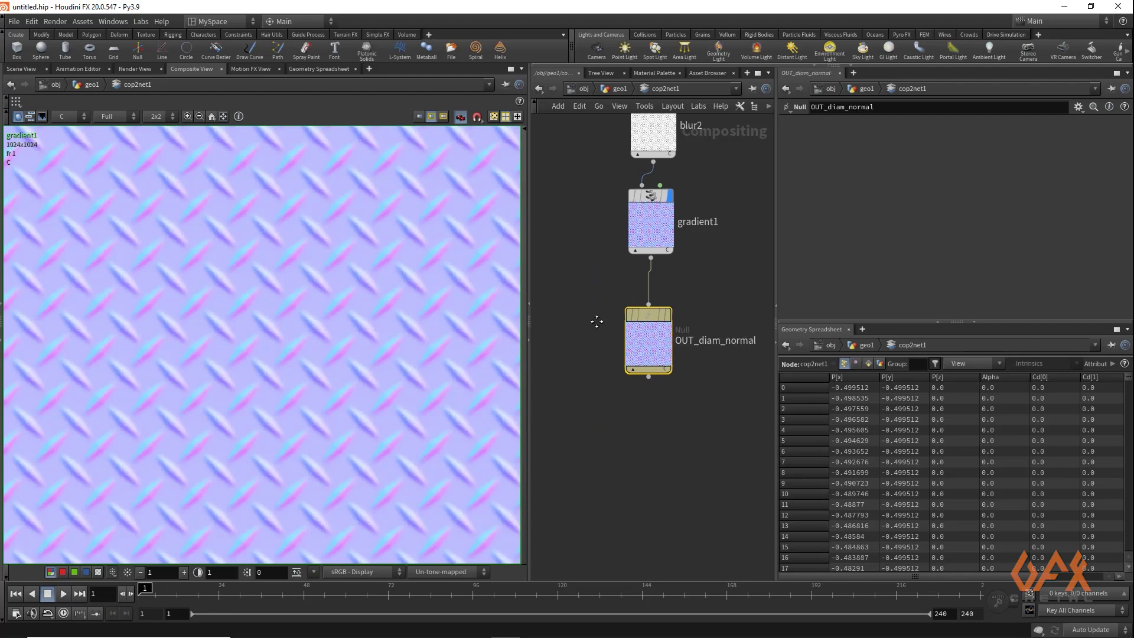
scroll(593, 322, "down", 2)
left_click_drag(587, 291, 678, 392)
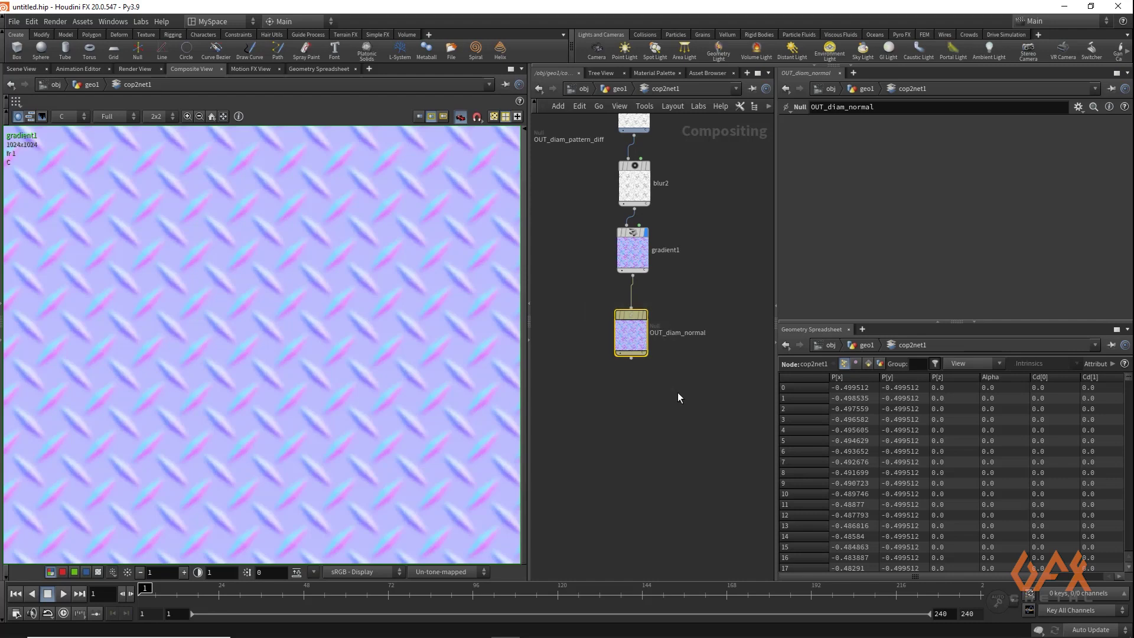
key("ctrl+c")
scroll(609, 228, "down", 2)
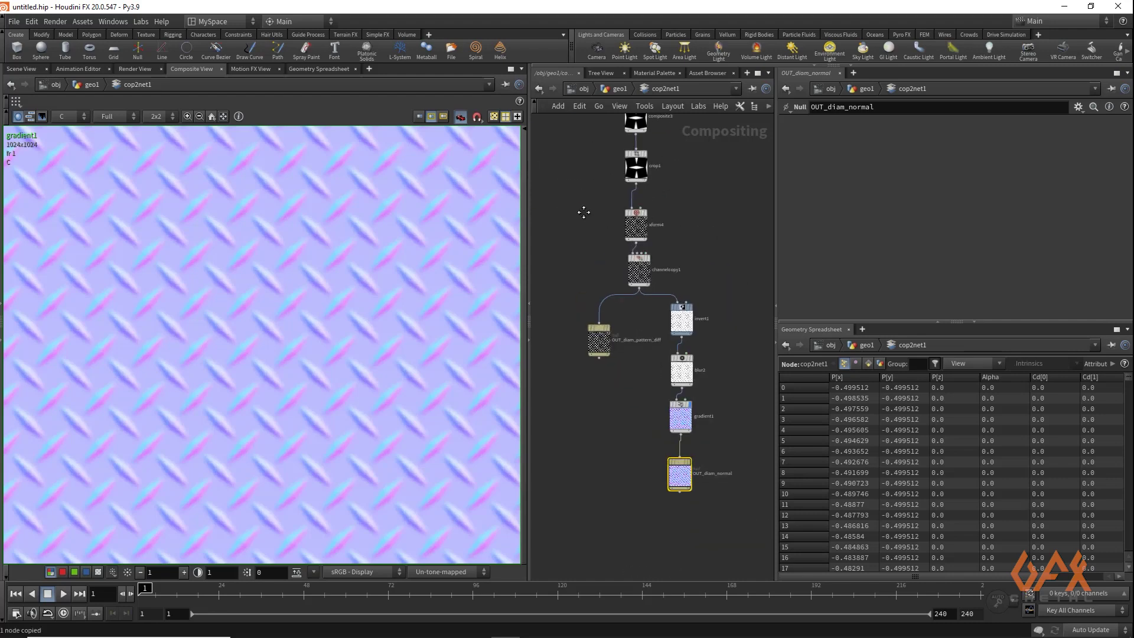
middle_click_drag(584, 212, 617, 403)
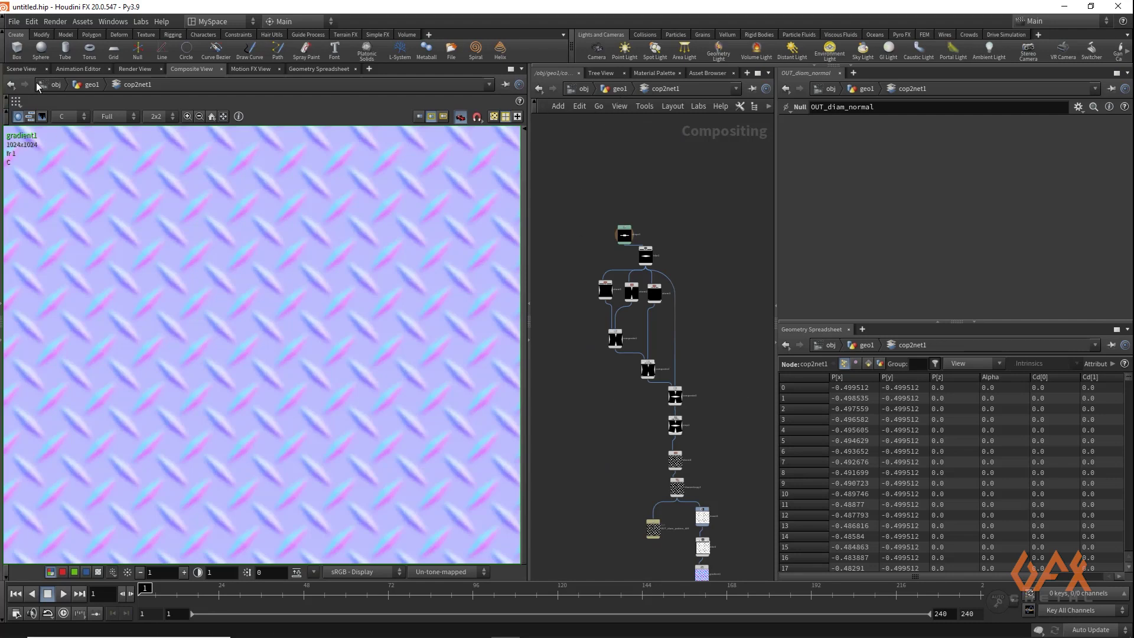
- Show the 3D scene, return to the geo1 network, add a Material Network node there and enter it
left_click(20, 69)
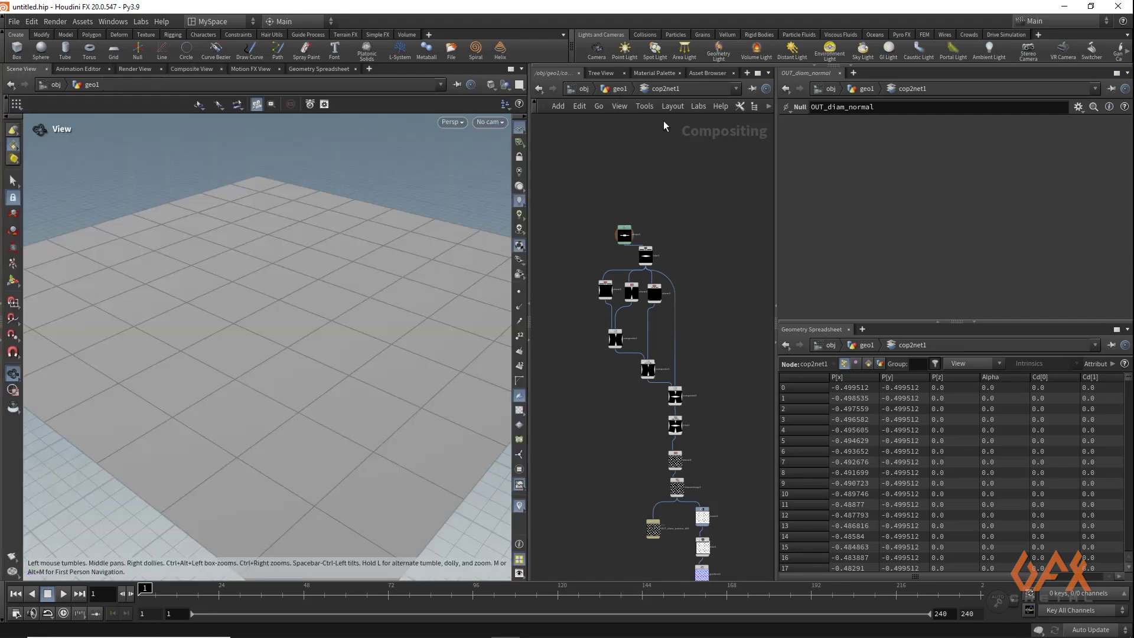
left_click(622, 88)
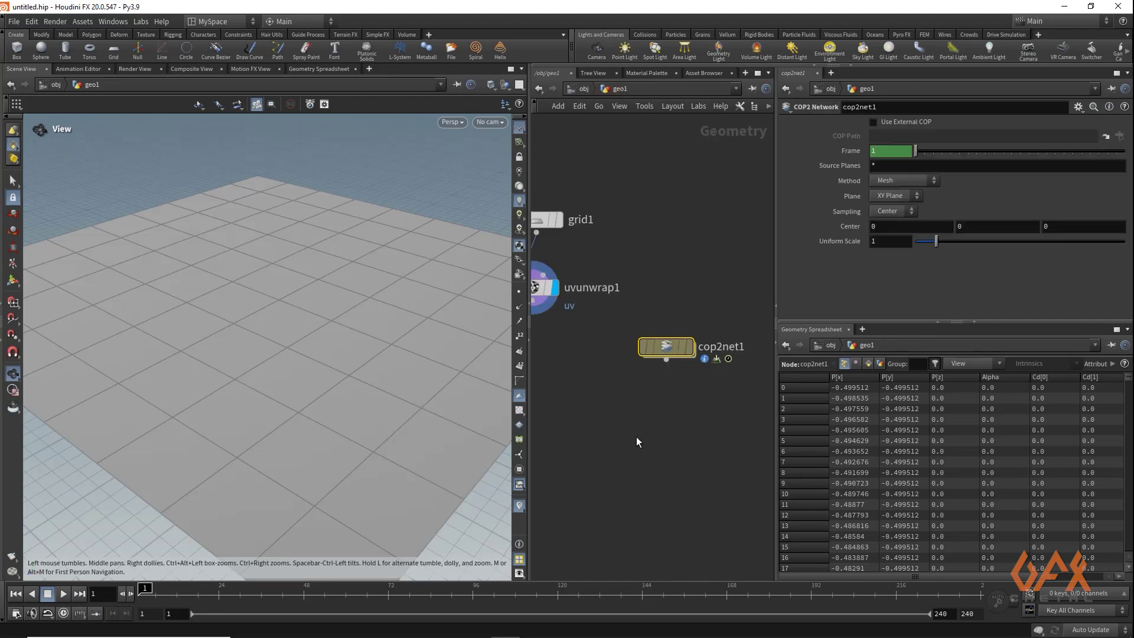
key("Tab")
type("mat")
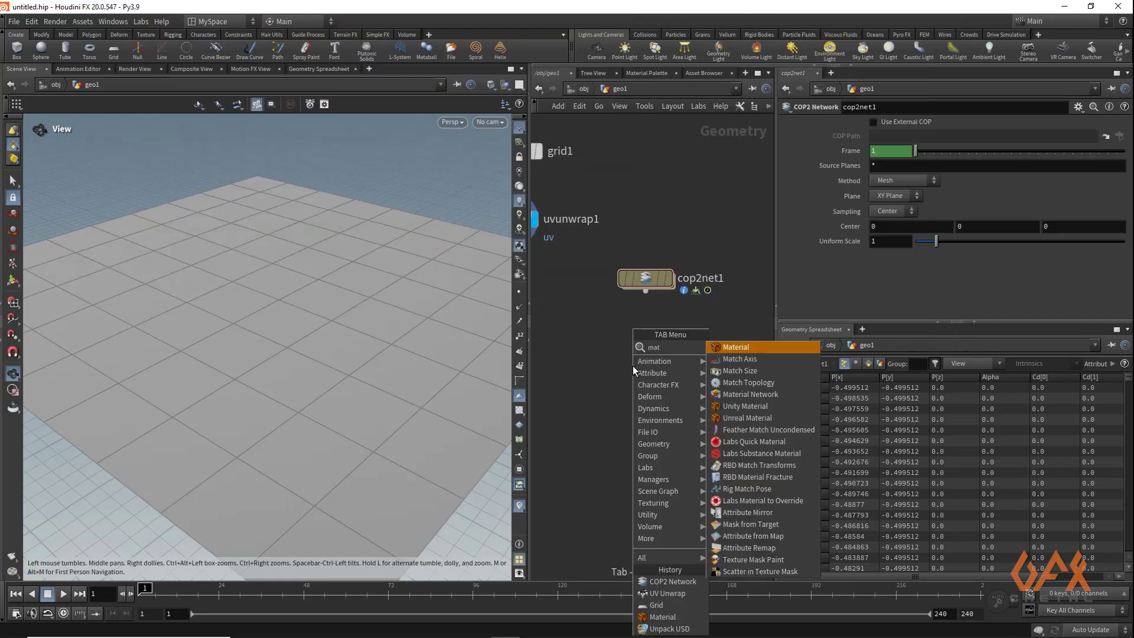
type("e")
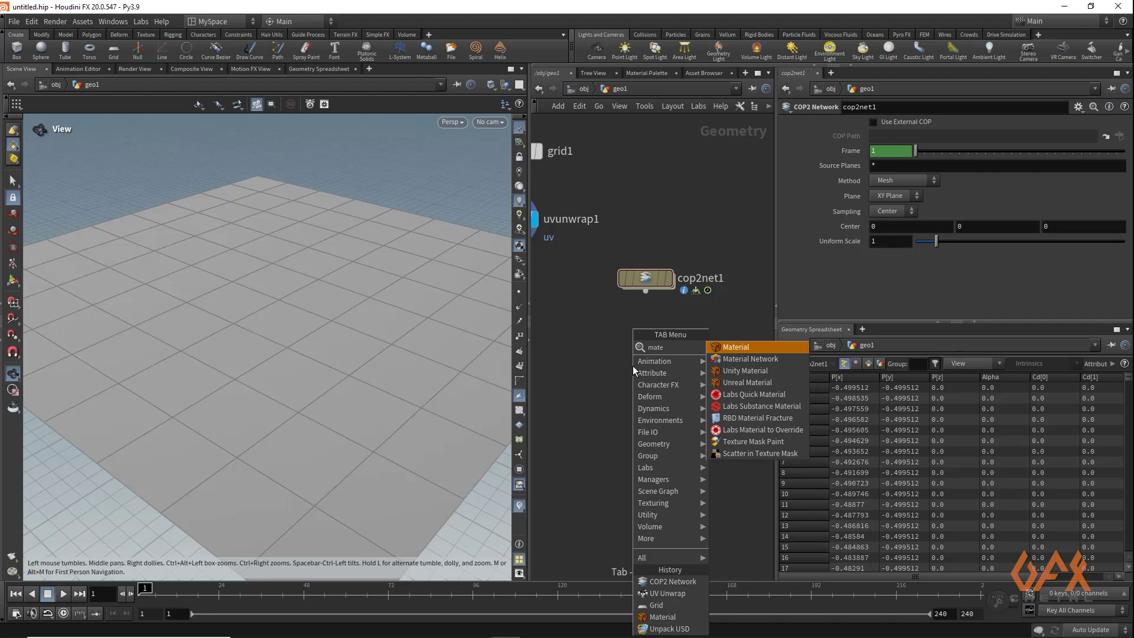
key("Down")
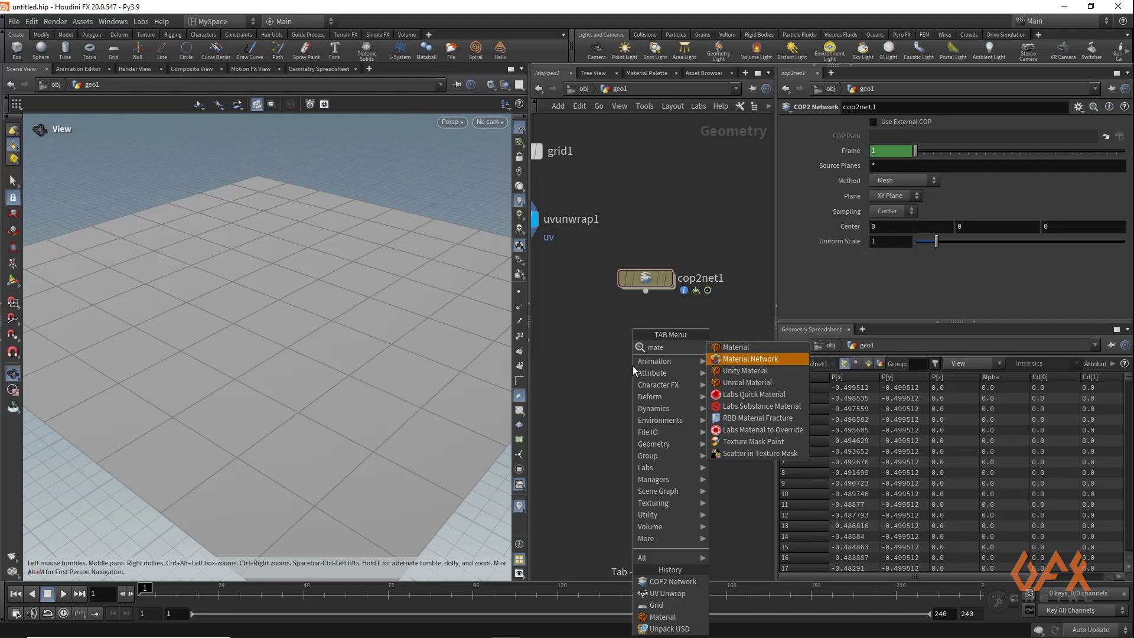
key("Return")
left_click(633, 367)
double_click(633, 368)
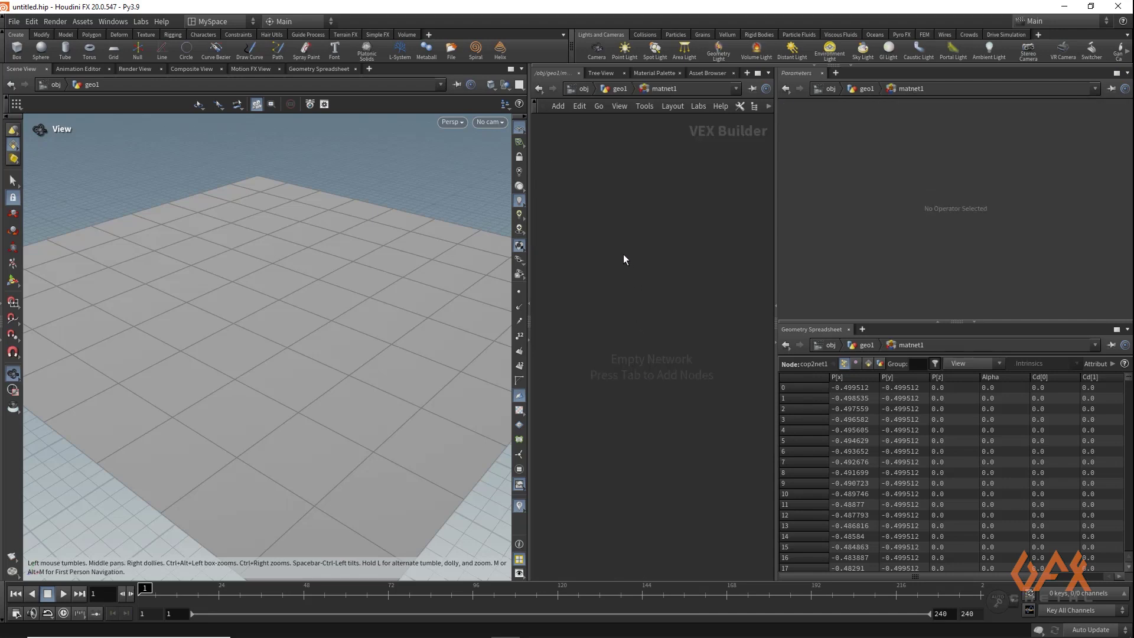
- Add a Principled Shader node to the material network and enable its base bump and normal texture
key("Tab")
type("p")
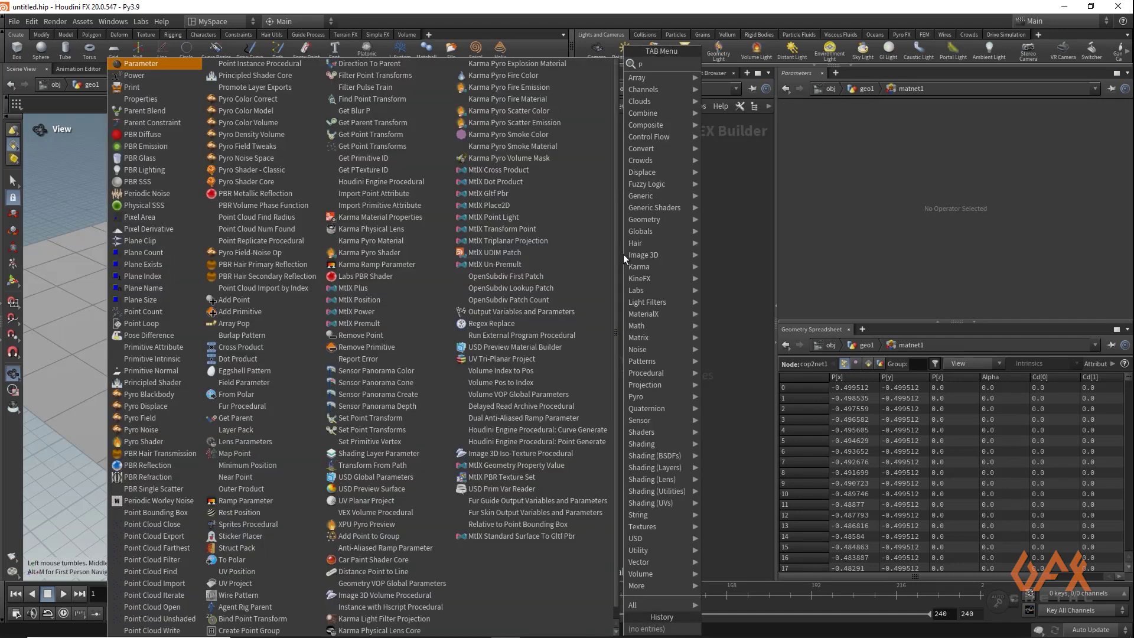
type("rin")
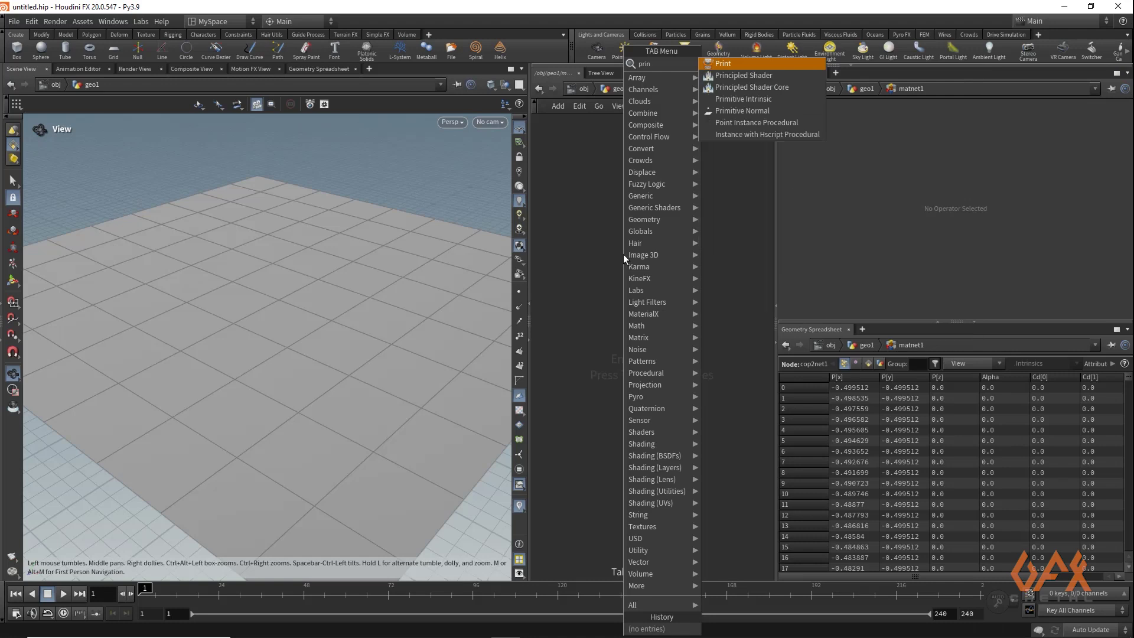
key("Down")
key("Return")
left_click(622, 254)
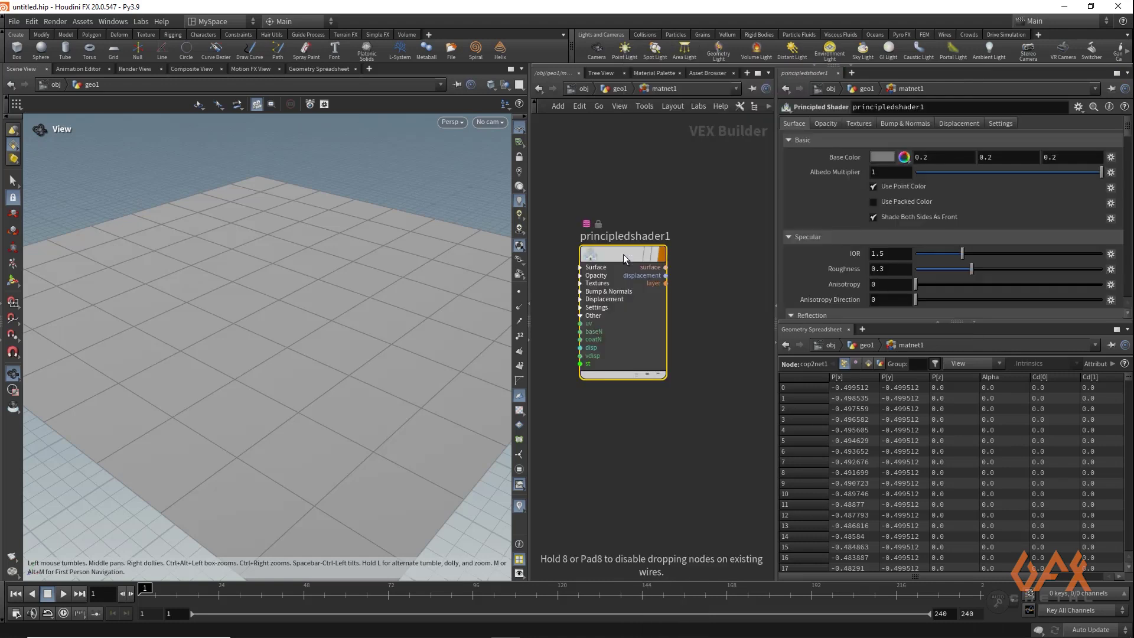
left_click(895, 123)
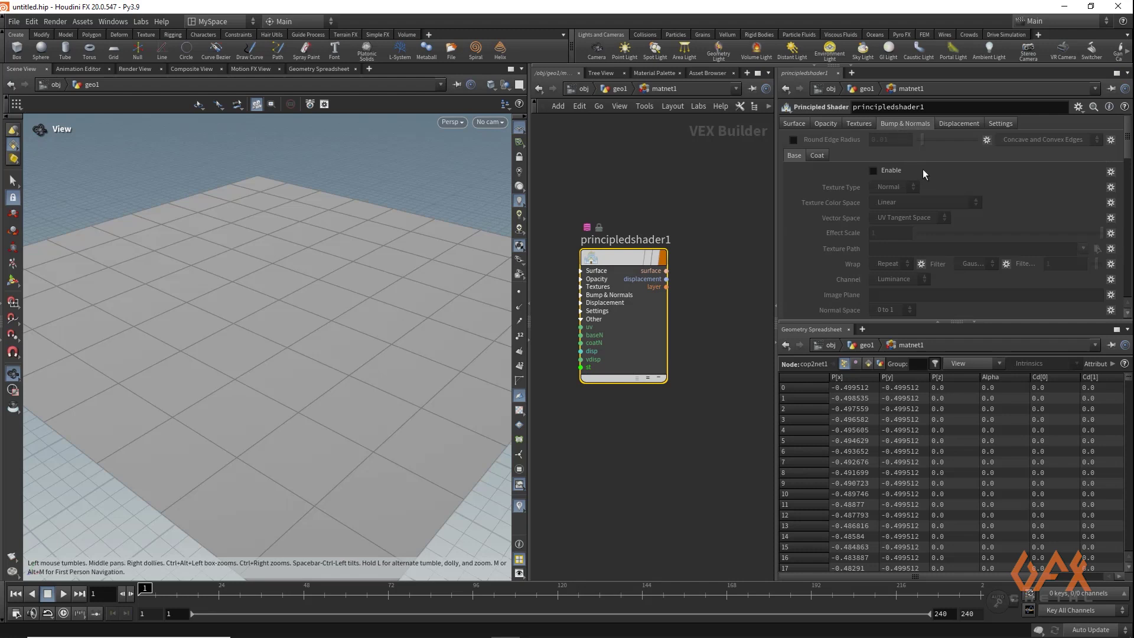
left_click(873, 171)
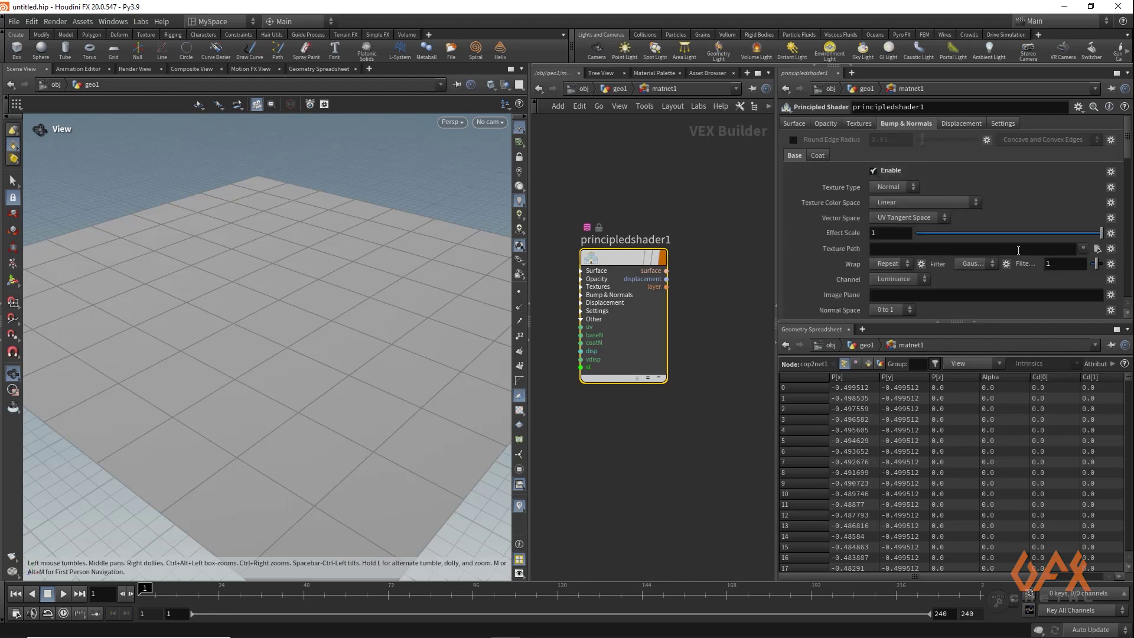
left_click(1099, 254)
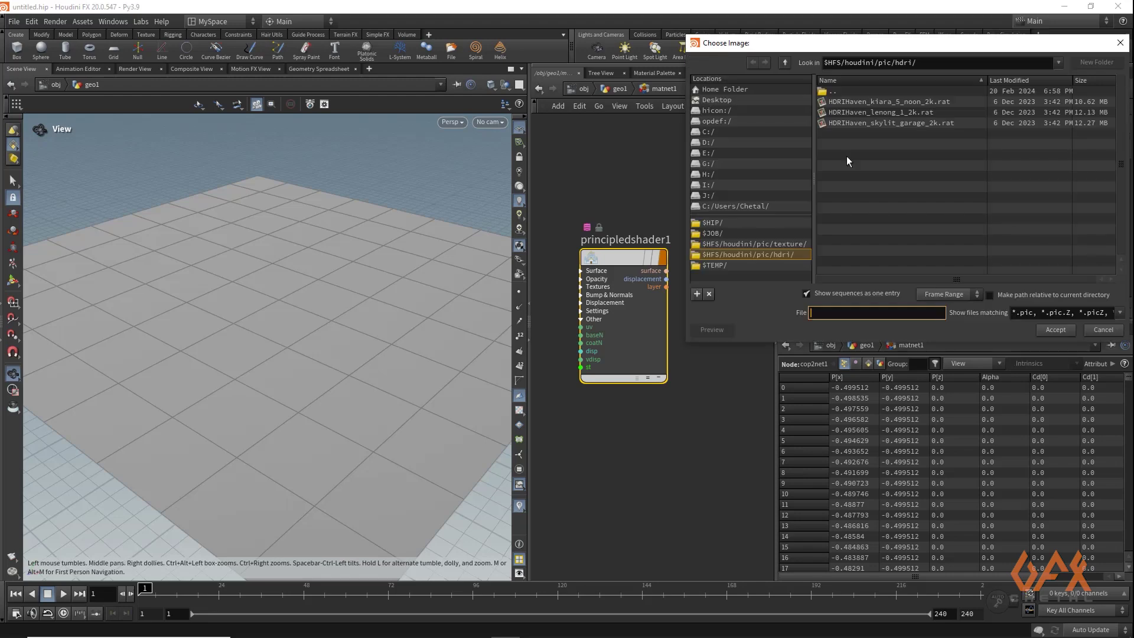
left_click_drag(1046, 45, 921, 49)
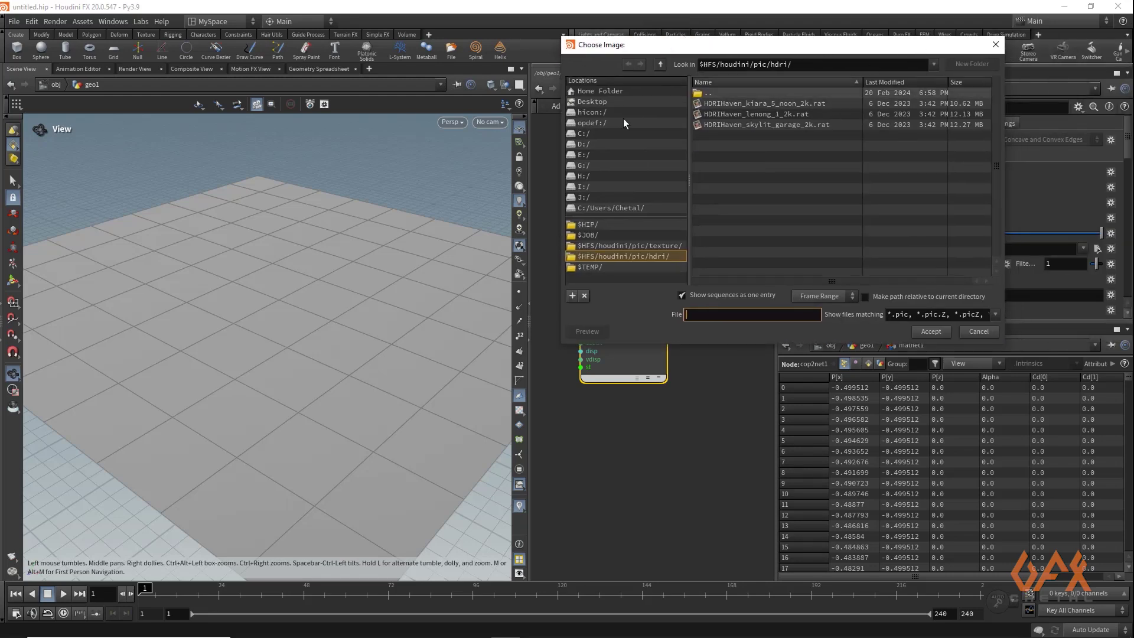
left_click(998, 49)
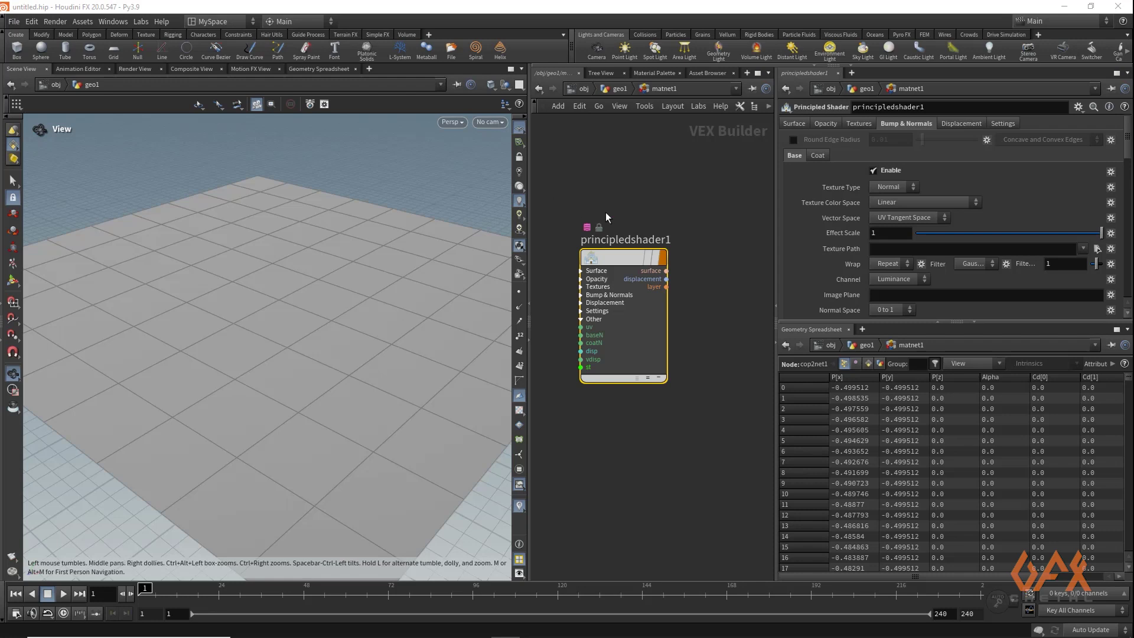
- Set the shader's base normal texture path to op:/obj/geo1/cop2net1/OUT_diam_normal using the copied node reference
left_click(881, 249)
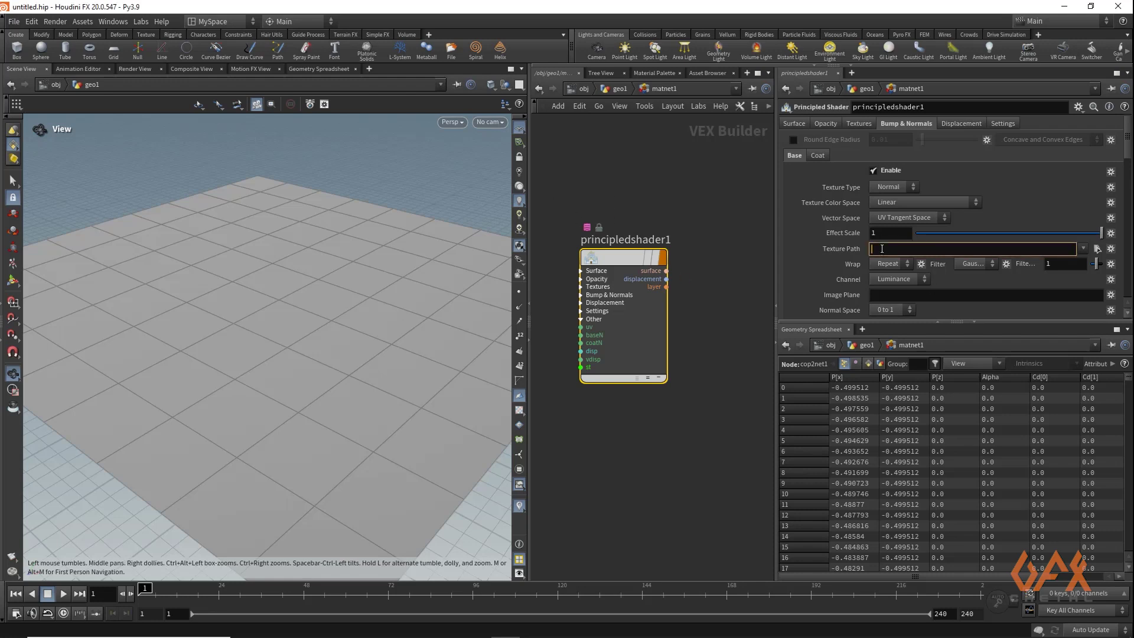
type("op:")
key("ctrl+v")
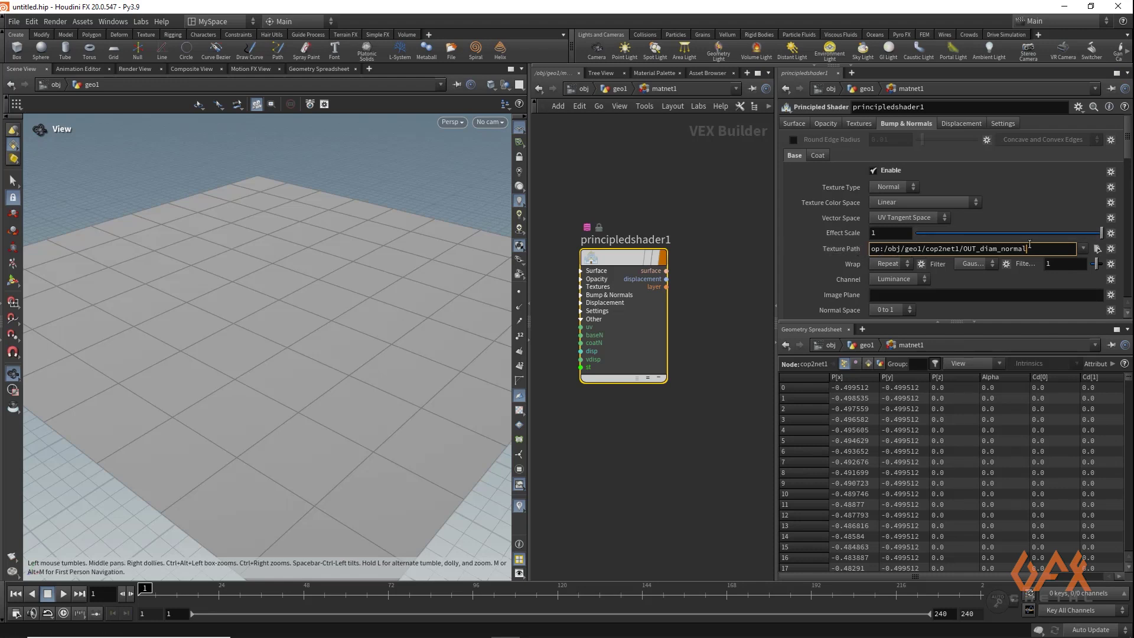
left_click(642, 168)
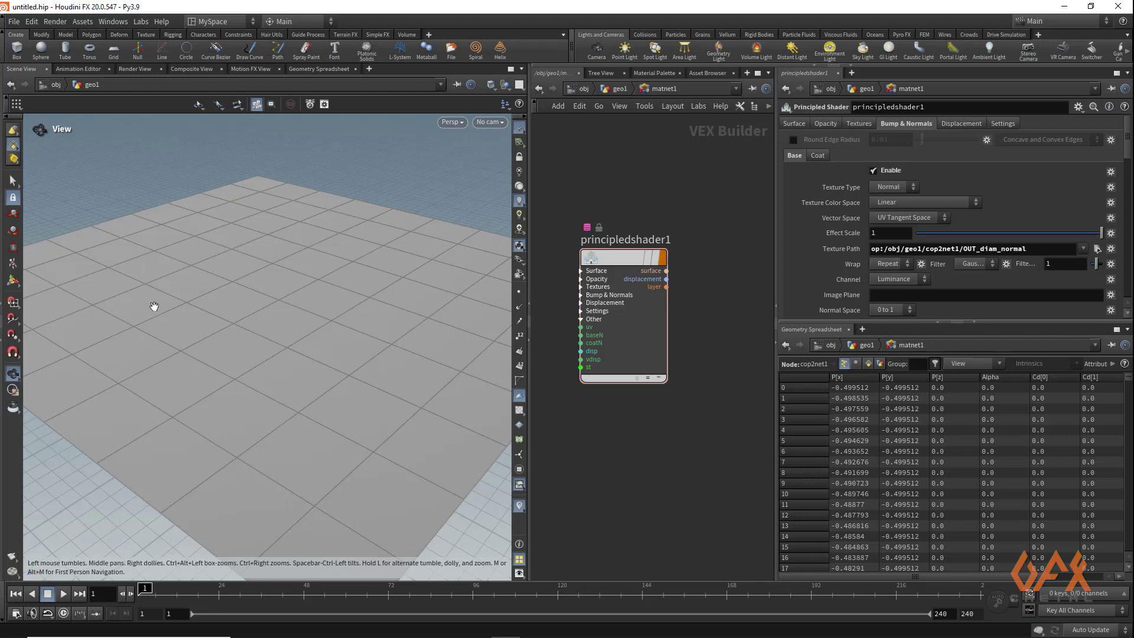
- Return to the geo1 network and add a Material node connected to the output of uvunwrap1
left_click(619, 88)
middle_click_drag(563, 248, 692, 239)
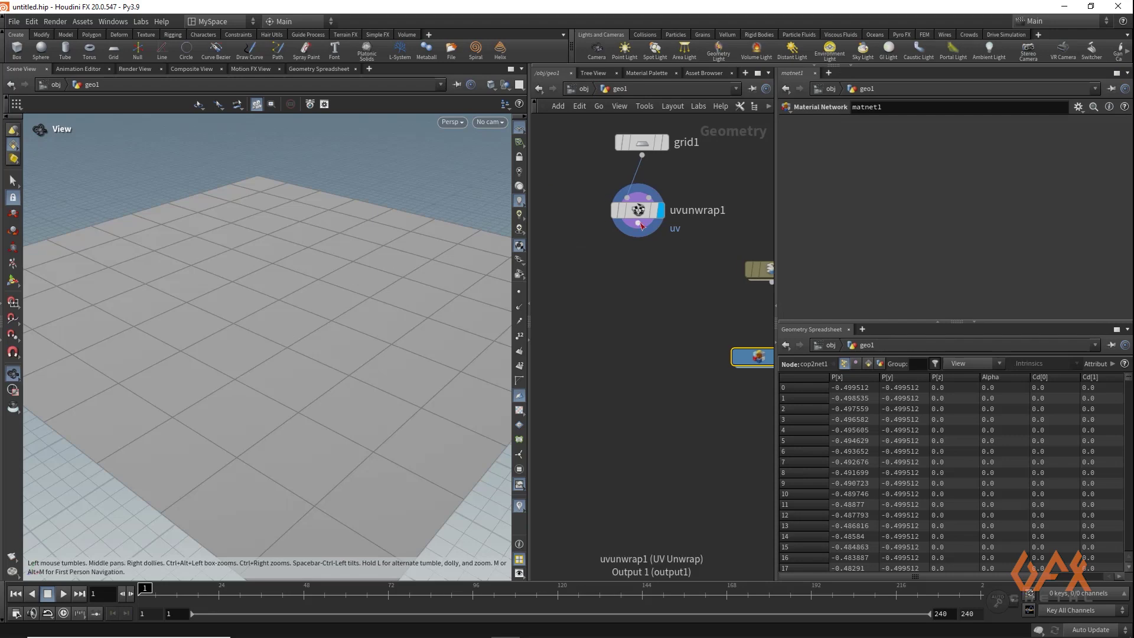
left_click_drag(638, 223, 642, 274)
key("Tab")
type("mater")
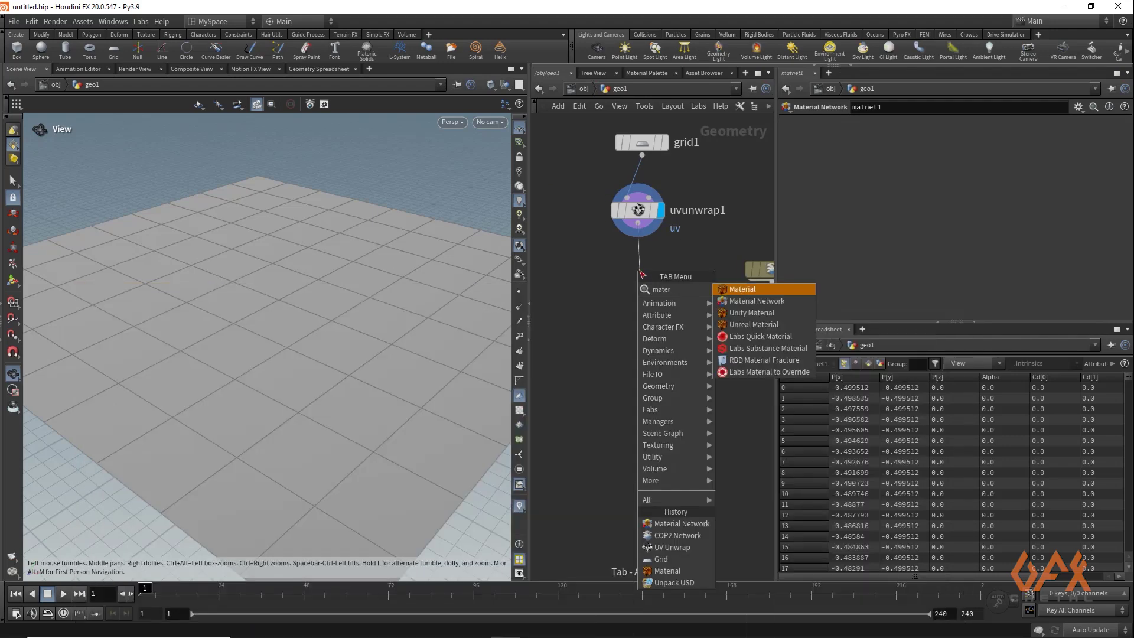
key("Return")
left_click(642, 274)
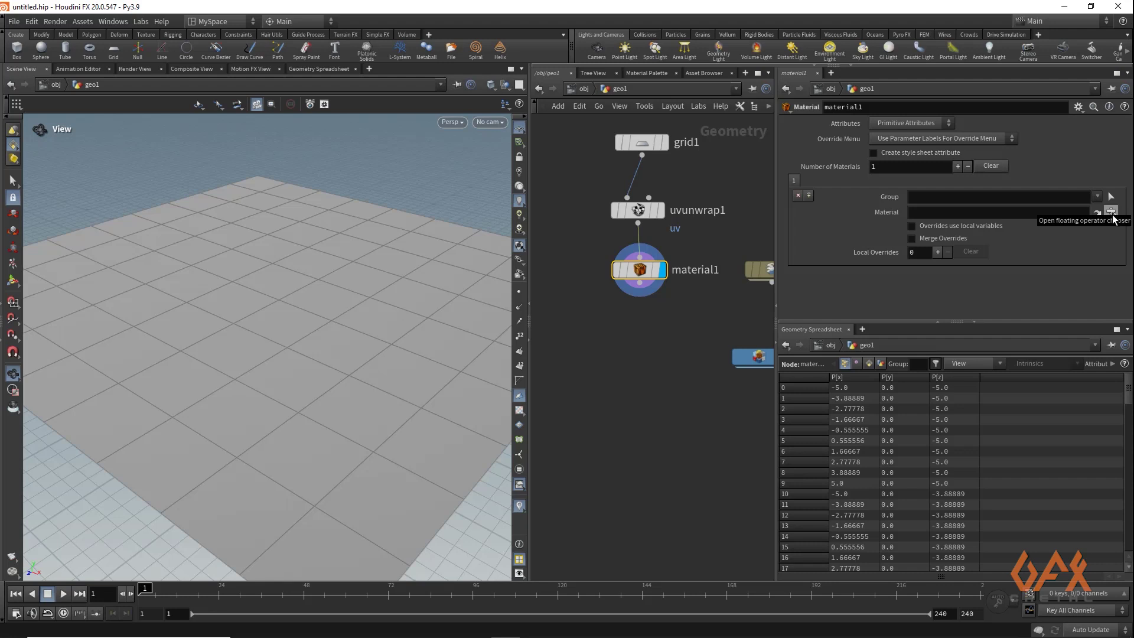
- Assign /obj/geo1/matnet1/principledshader1 as the material of the material1 node
left_click(1112, 211)
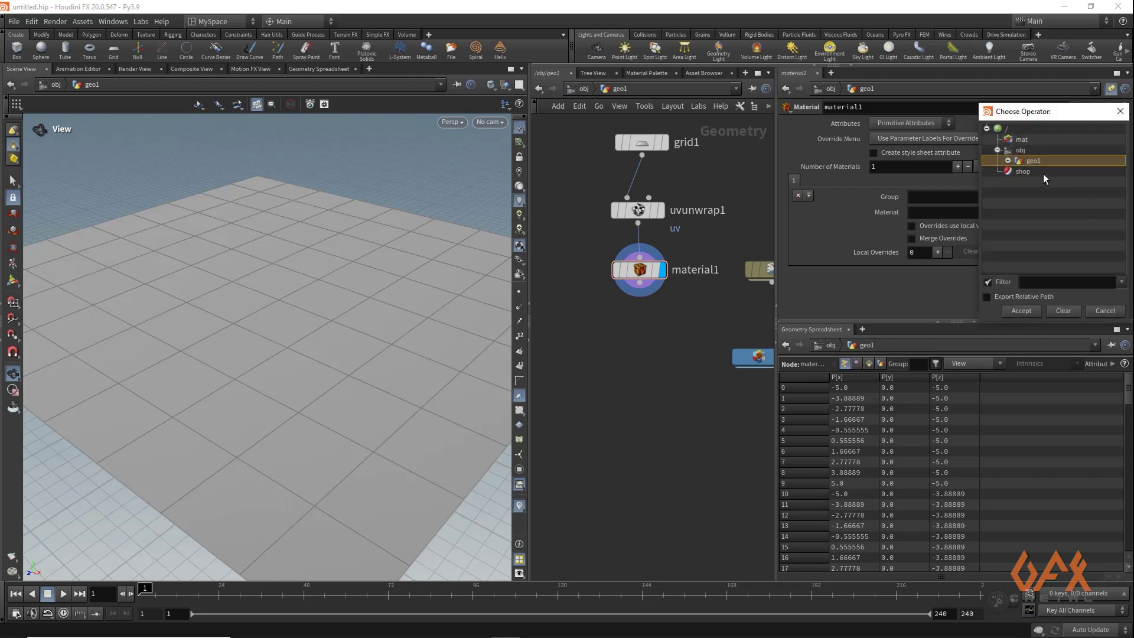
left_click(1009, 162)
left_click(1008, 162)
left_click(1018, 171)
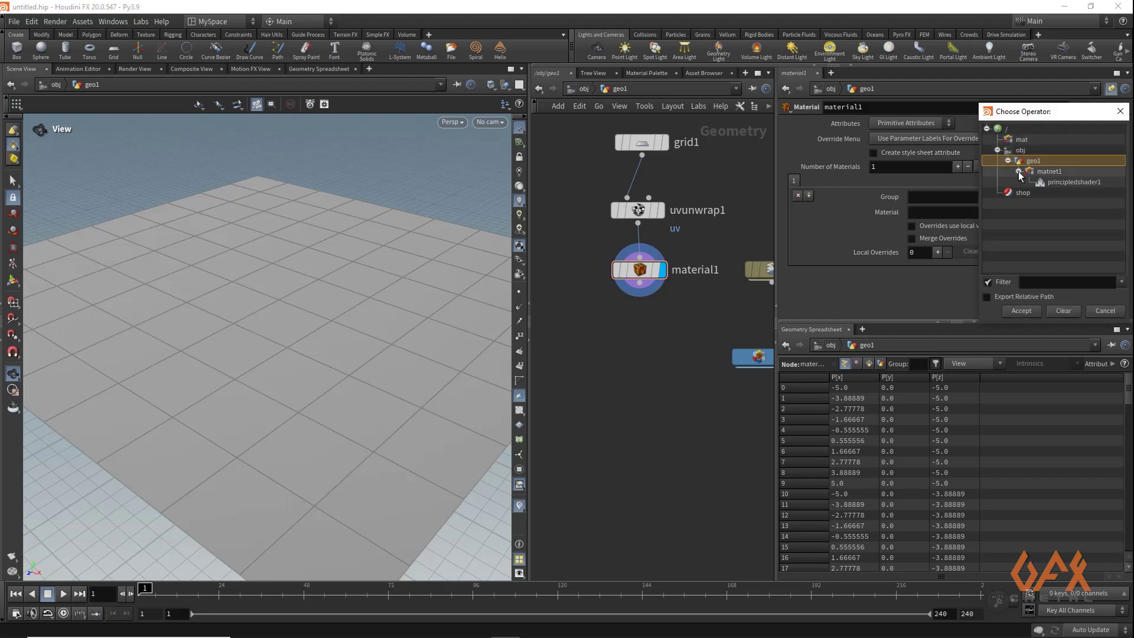
left_click(1061, 183)
left_click(1024, 311)
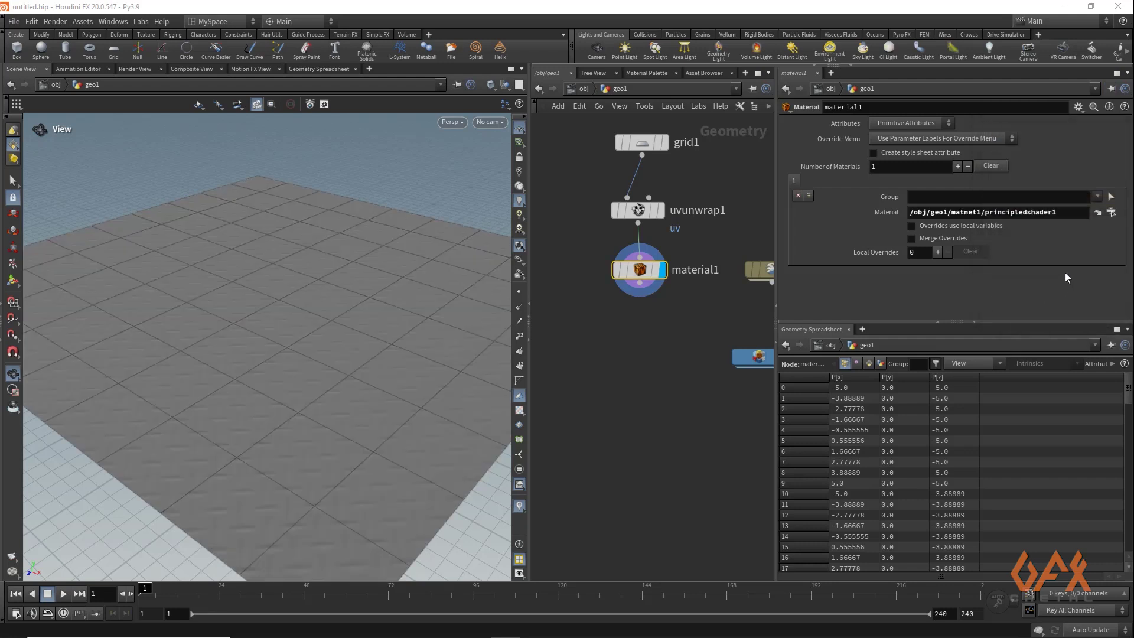
left_click_drag(228, 385, 210, 425)
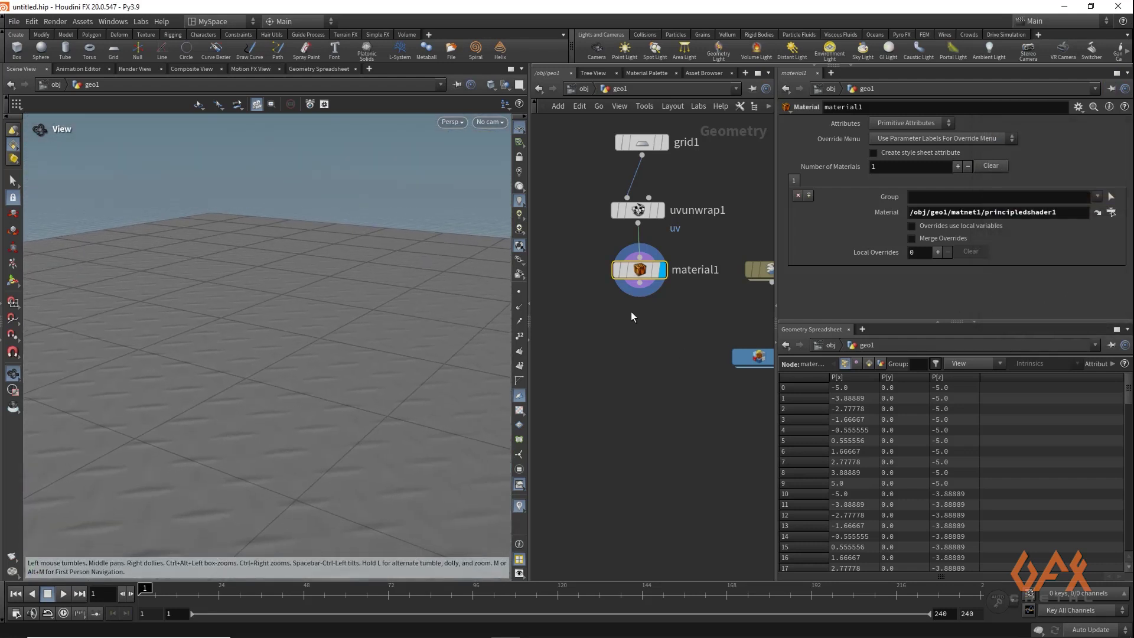
- Pin the scene view to geo1, then enter matnet1 and set the shader's base normal effect scale to 2
middle_click_drag(768, 330, 683, 300)
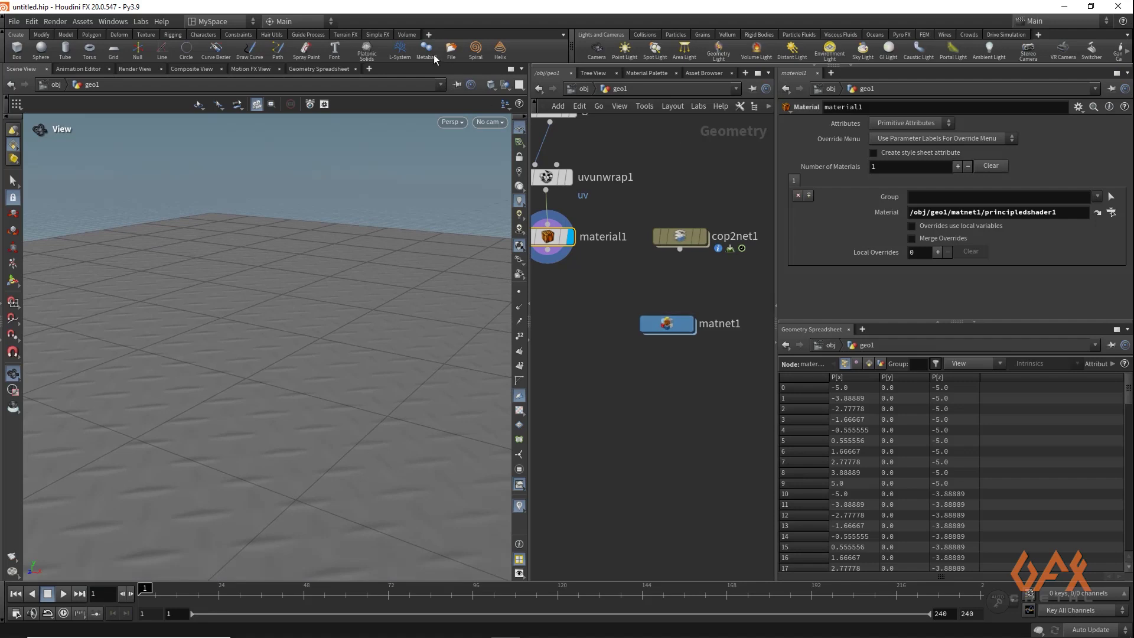
left_click(456, 85)
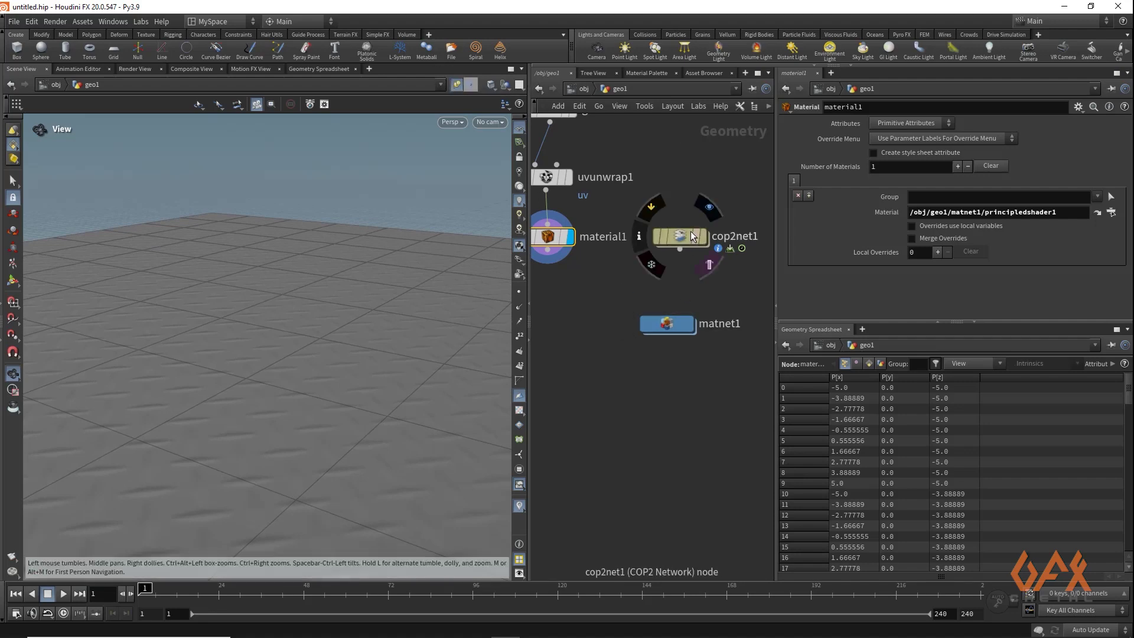
double_click(674, 325)
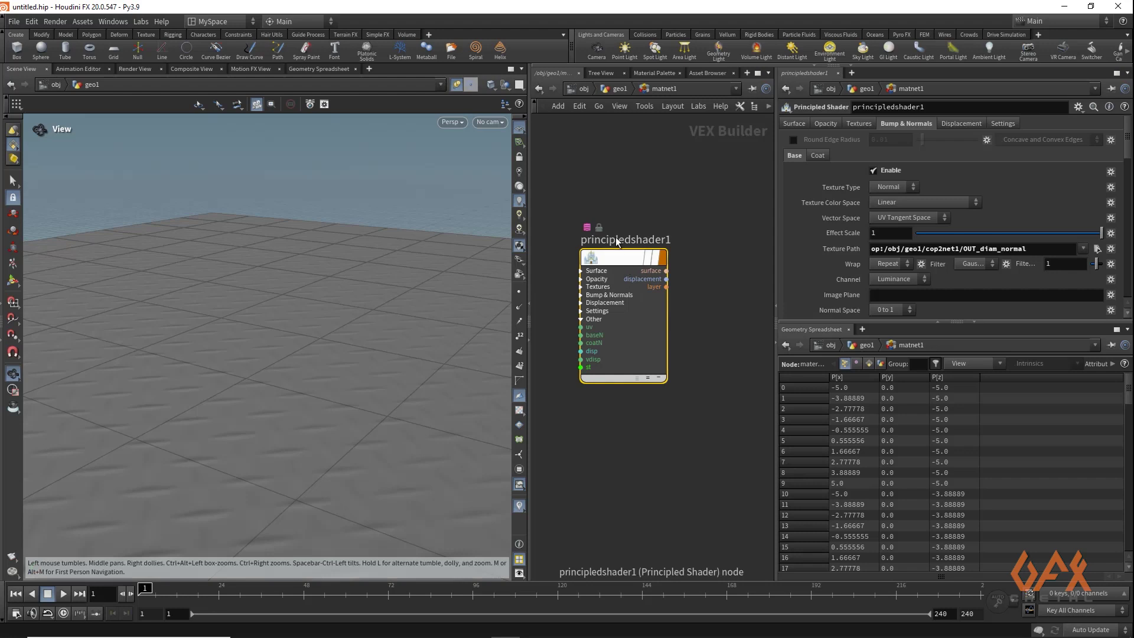
left_click(883, 232)
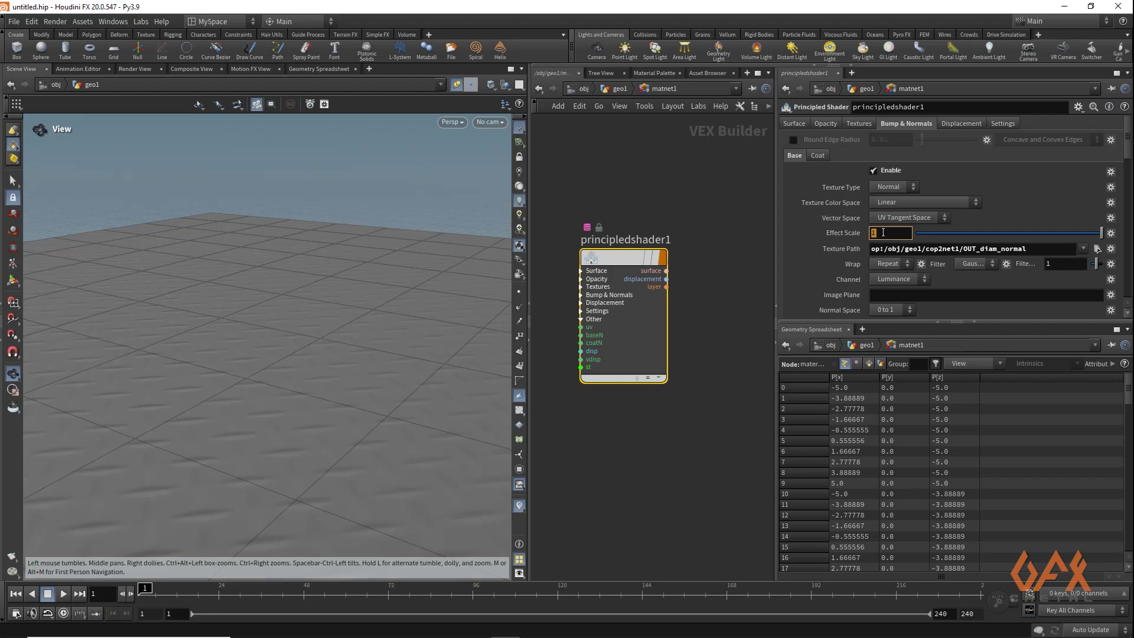
type("2")
key("Return")
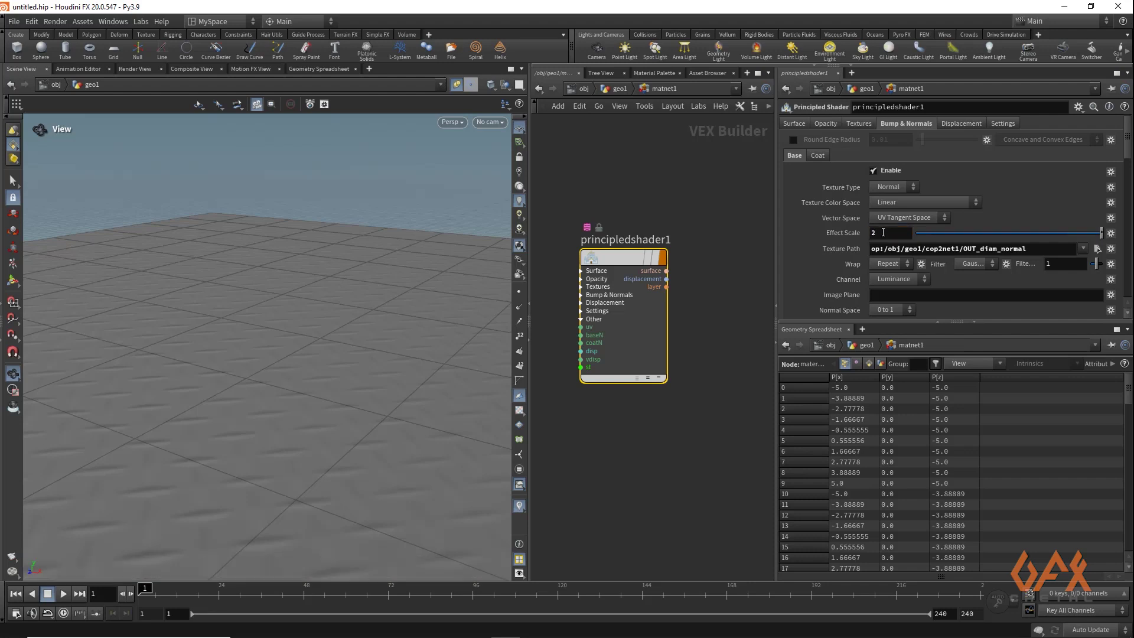
- Set the Principled Shader's surface roughness to 0.25
left_click(795, 123)
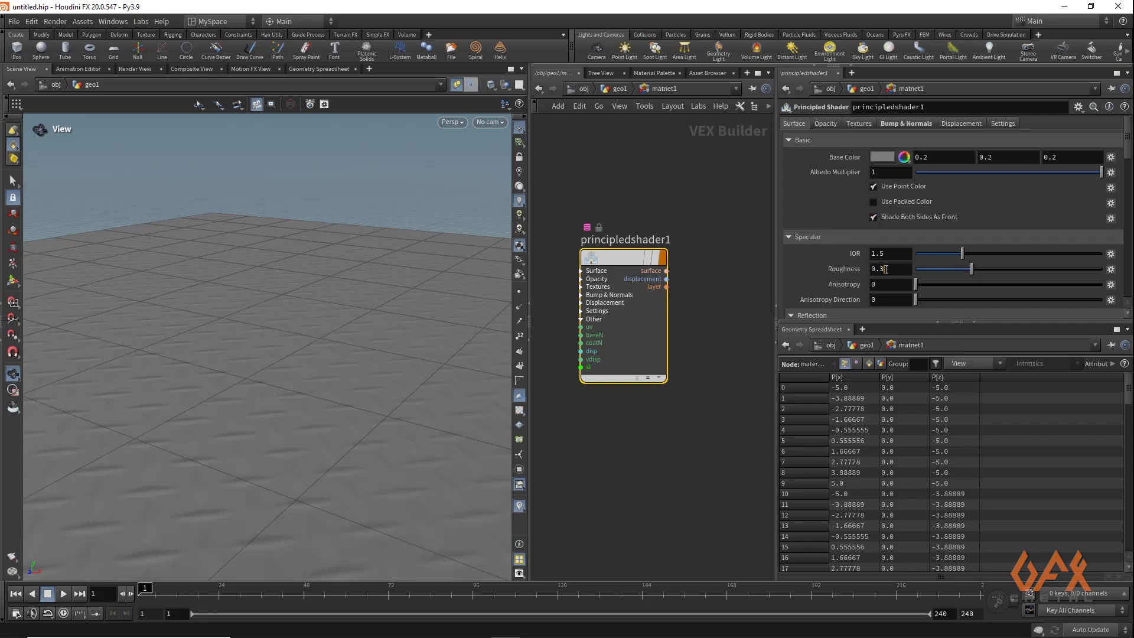
double_click(881, 269)
type("25")
key("Return")
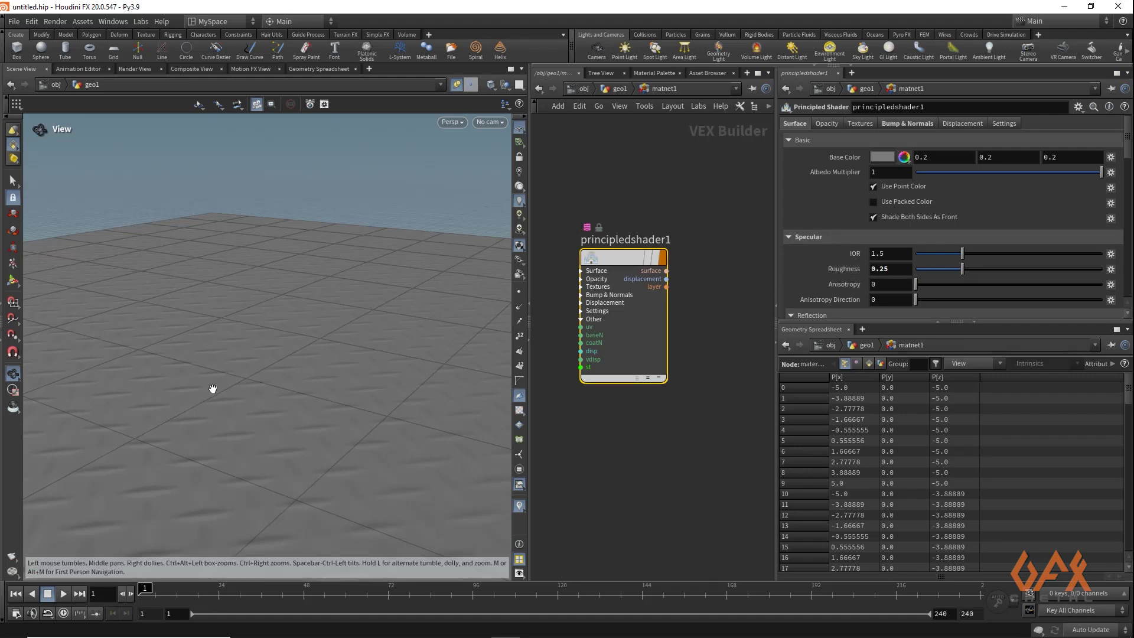
mouse_move(223, 344)
left_mouse_down()
mouse_move(217, 377)
mouse_move(229, 358)
mouse_move(217, 357)
left_mouse_up()
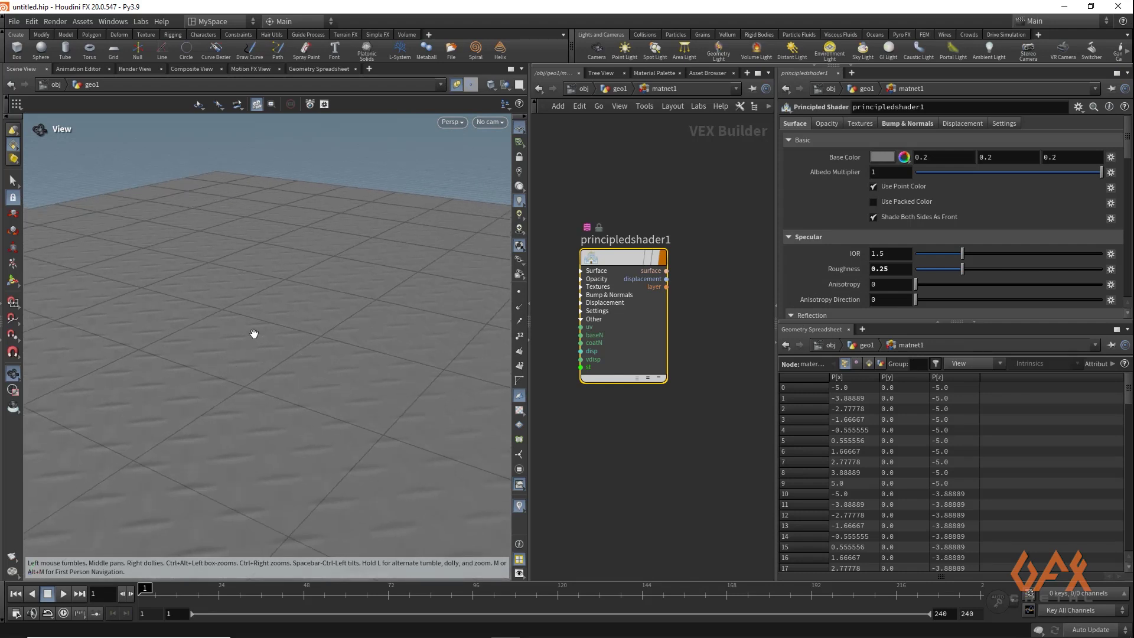
- Go up to the obj level and add an Environment Light above geo1
left_click(586, 90)
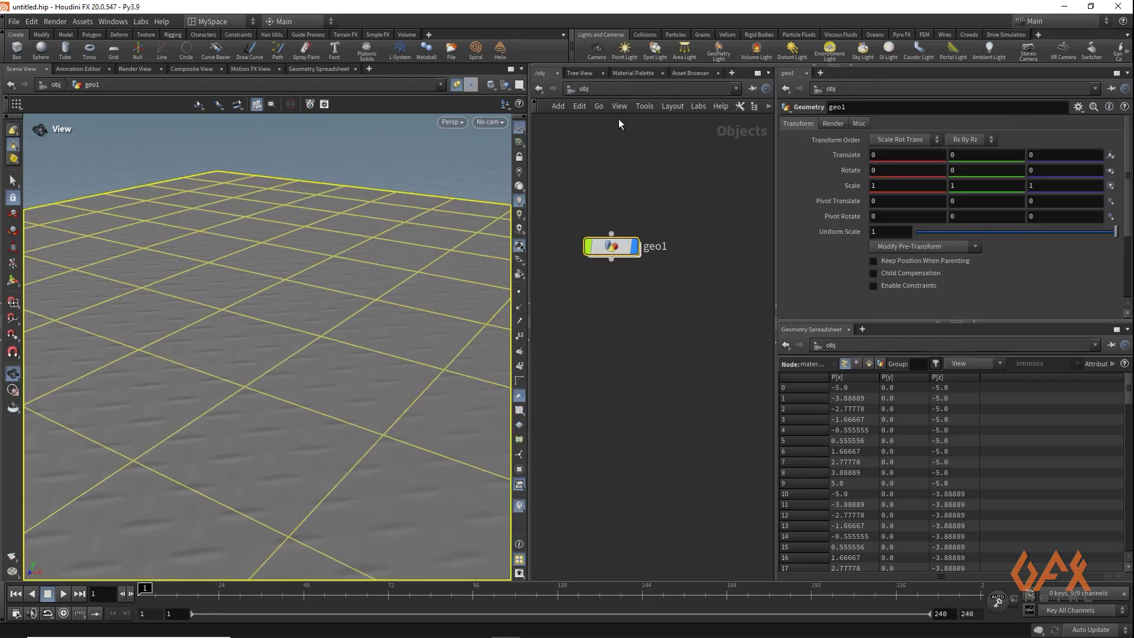
left_click(637, 182)
key("Tab")
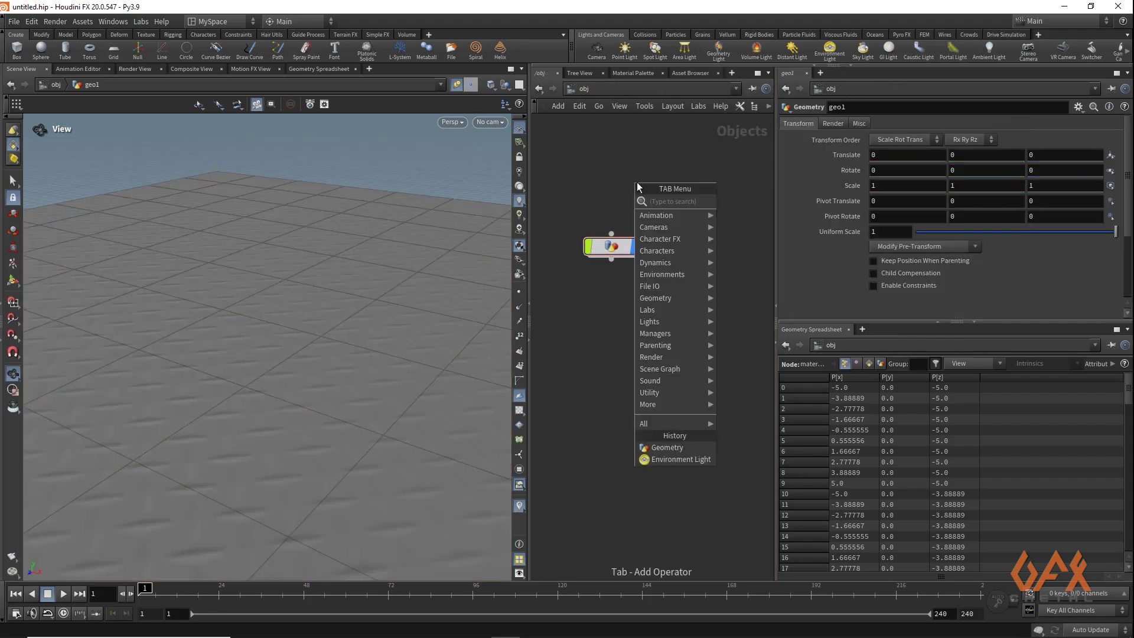
type("envi")
key("Return")
left_click(637, 182)
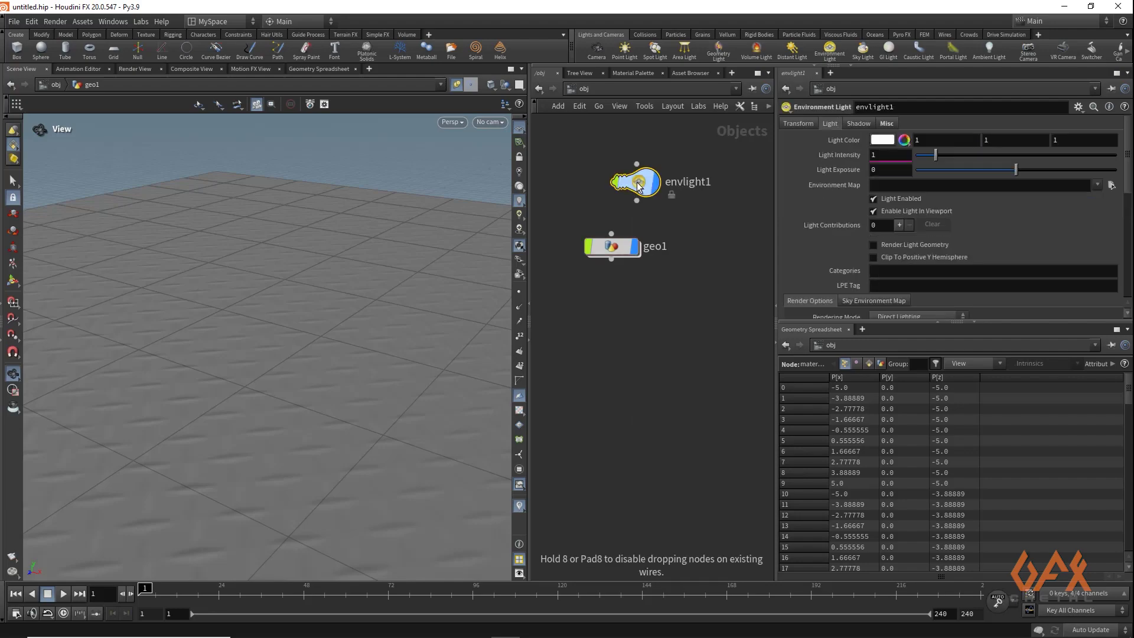
- Set the environment light's map to HDRIHaven_lenong_1_2k.rat from the $HFS/houdini/pic/hdri folder
left_click(1111, 186)
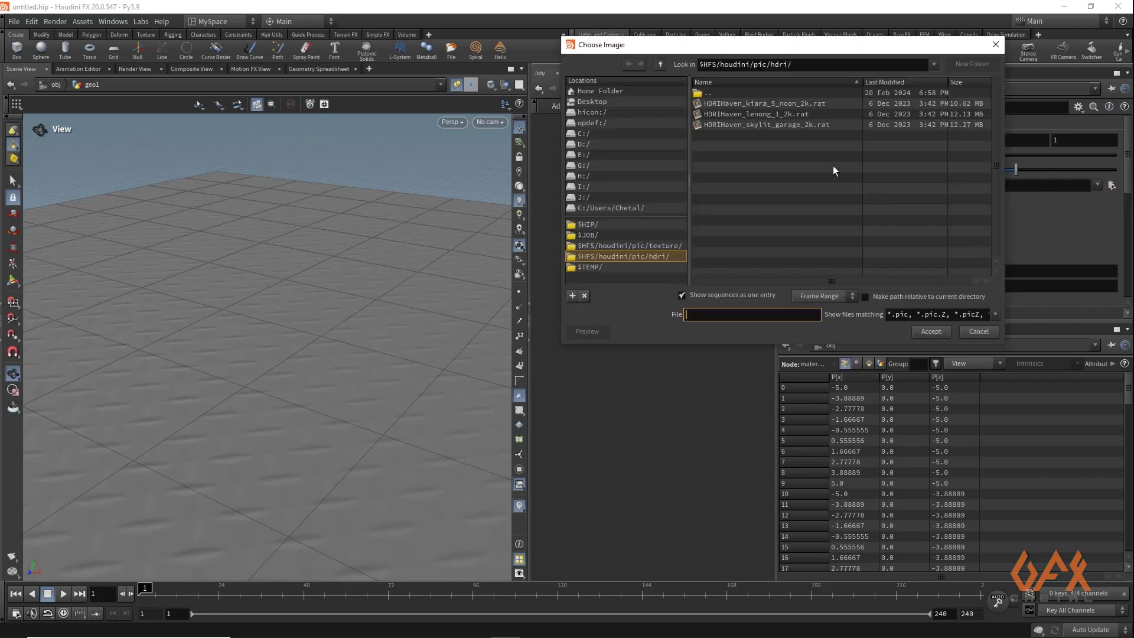
double_click(787, 114)
left_click_drag(386, 258, 285, 301)
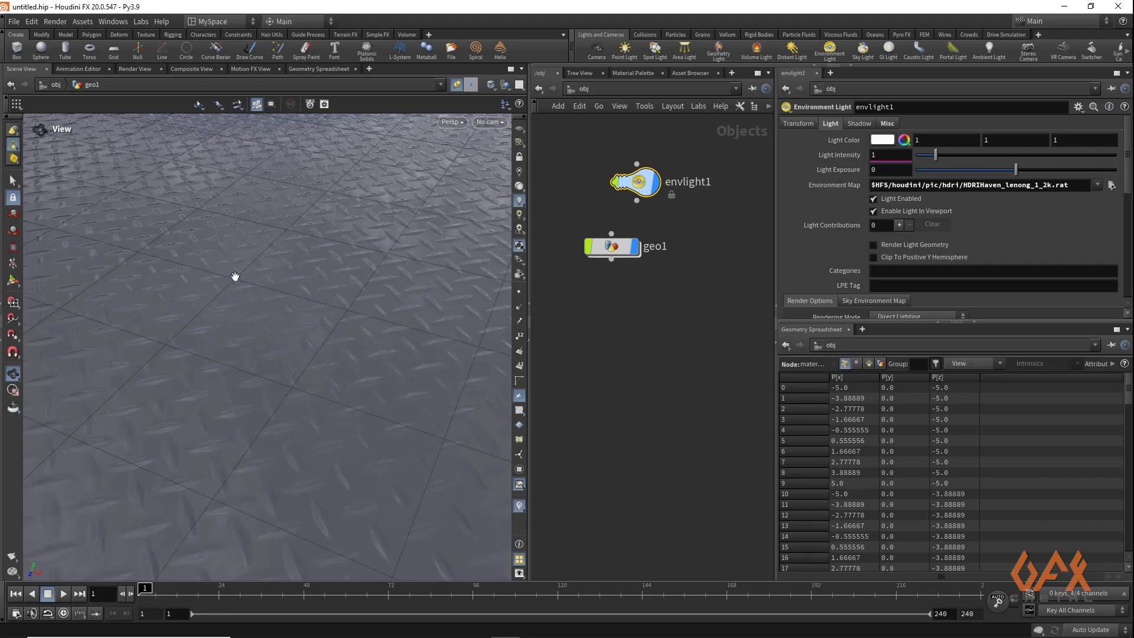
- Switch to the SolarisExpand desktop and add a Scene Import node to the stage network
left_click(220, 22)
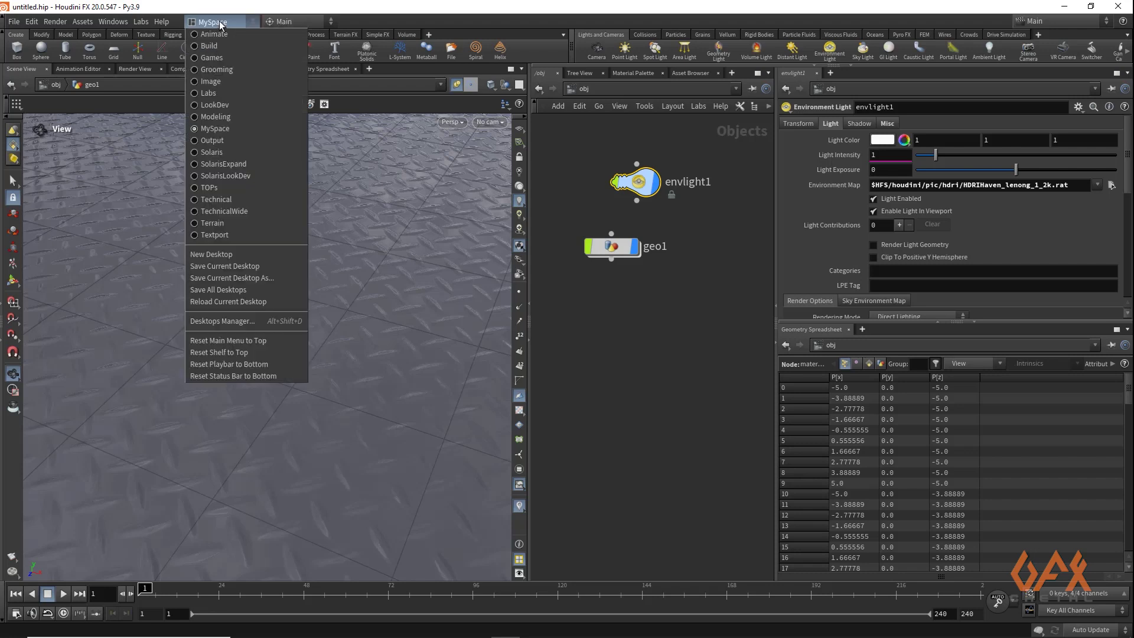
left_click(223, 165)
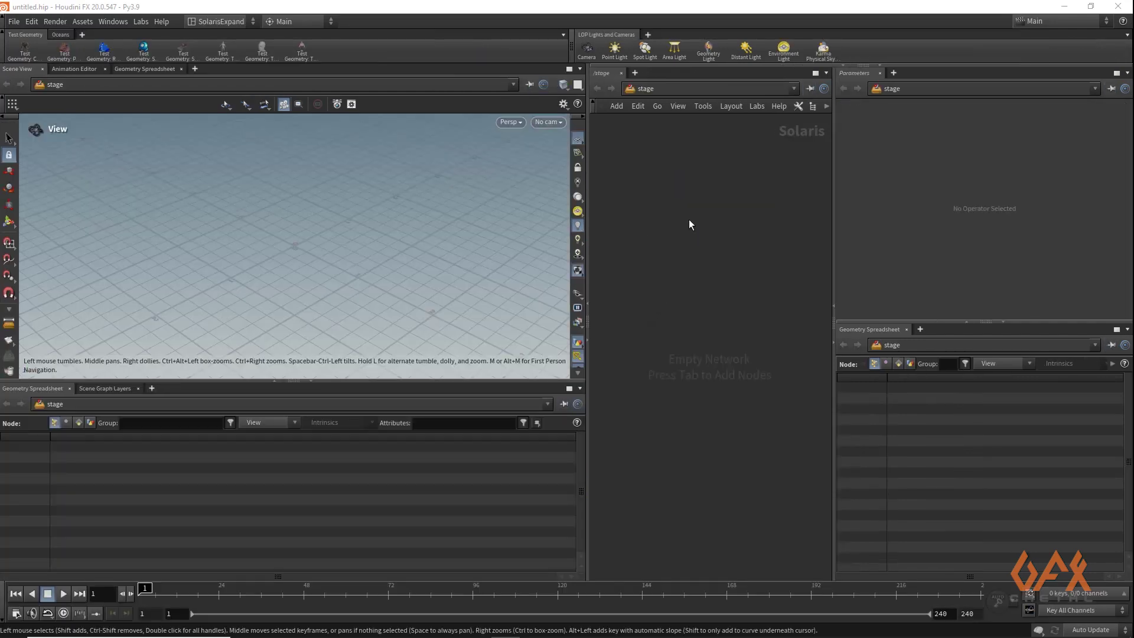
key("Tab")
type("s")
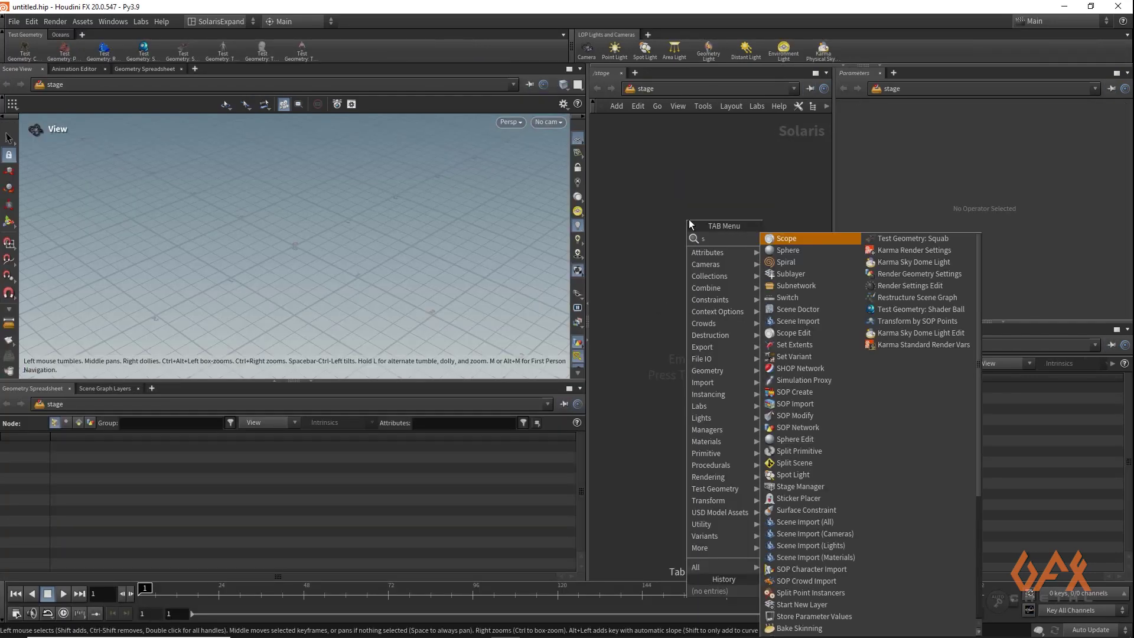
type("c")
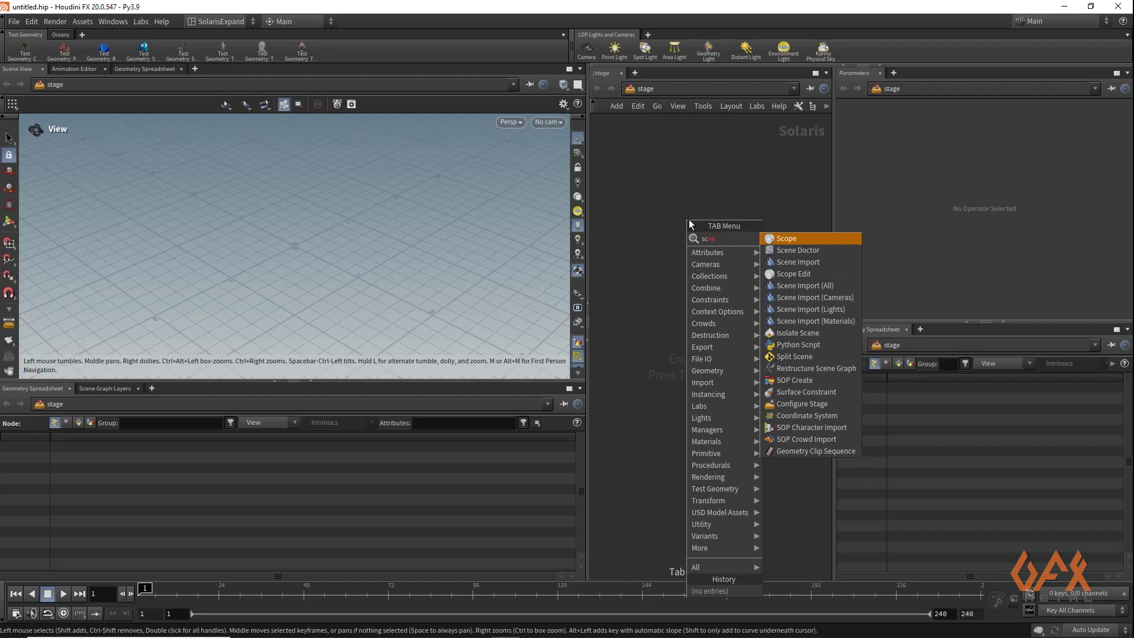
type("ne")
key("Down")
key("Down")
key("Return")
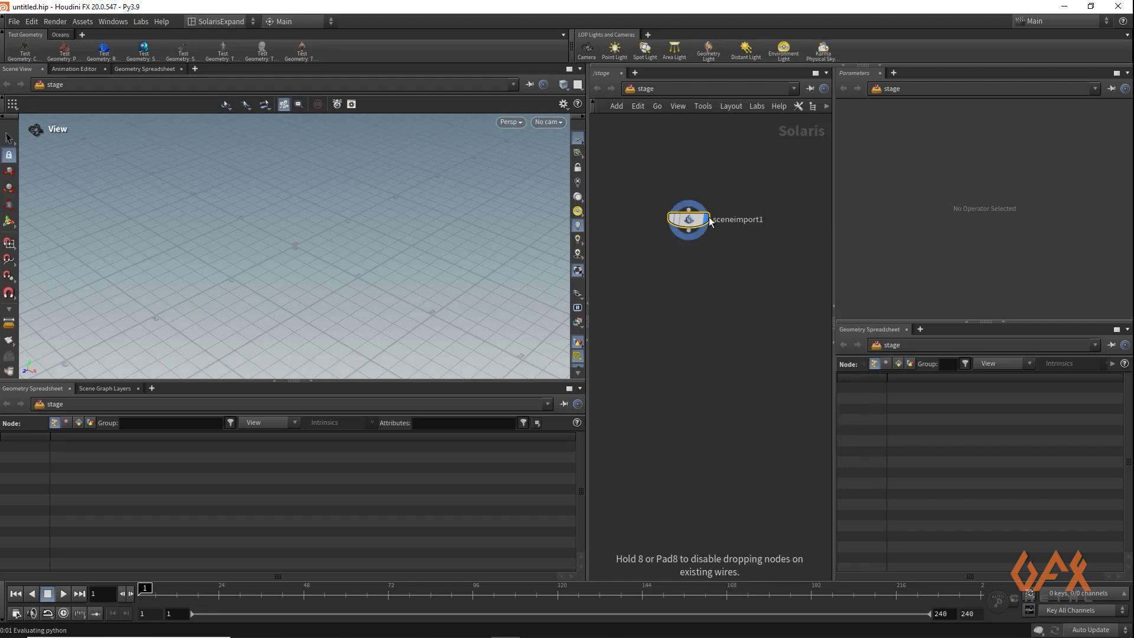
left_click(709, 220)
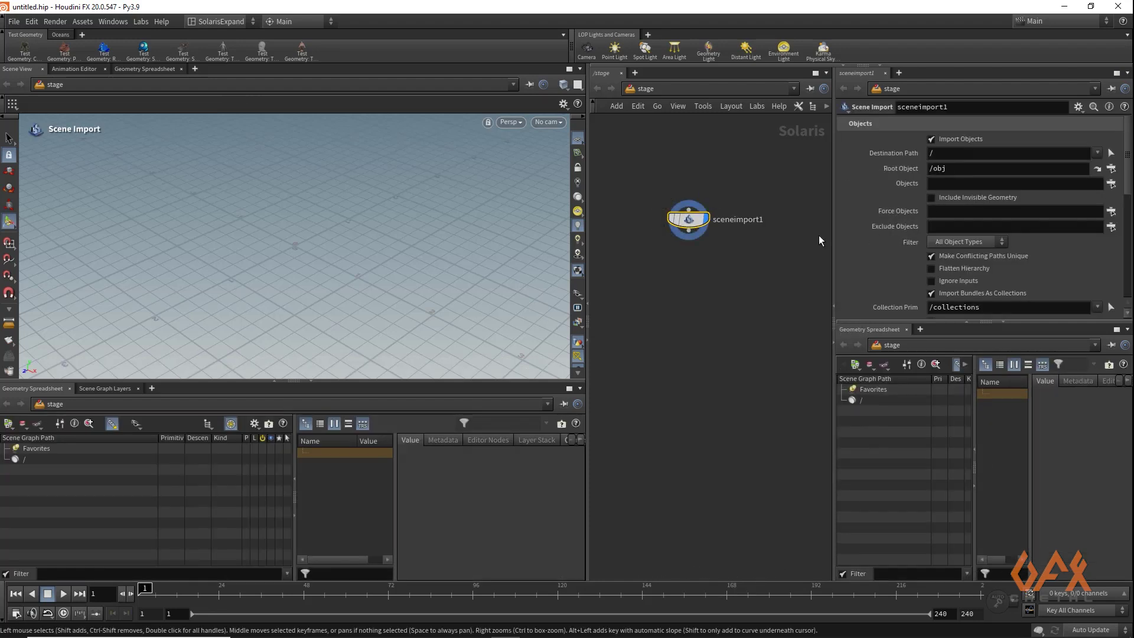
- Set the Scene Import node's objects to /obj/geo1
left_click(1111, 184)
left_click(952, 75)
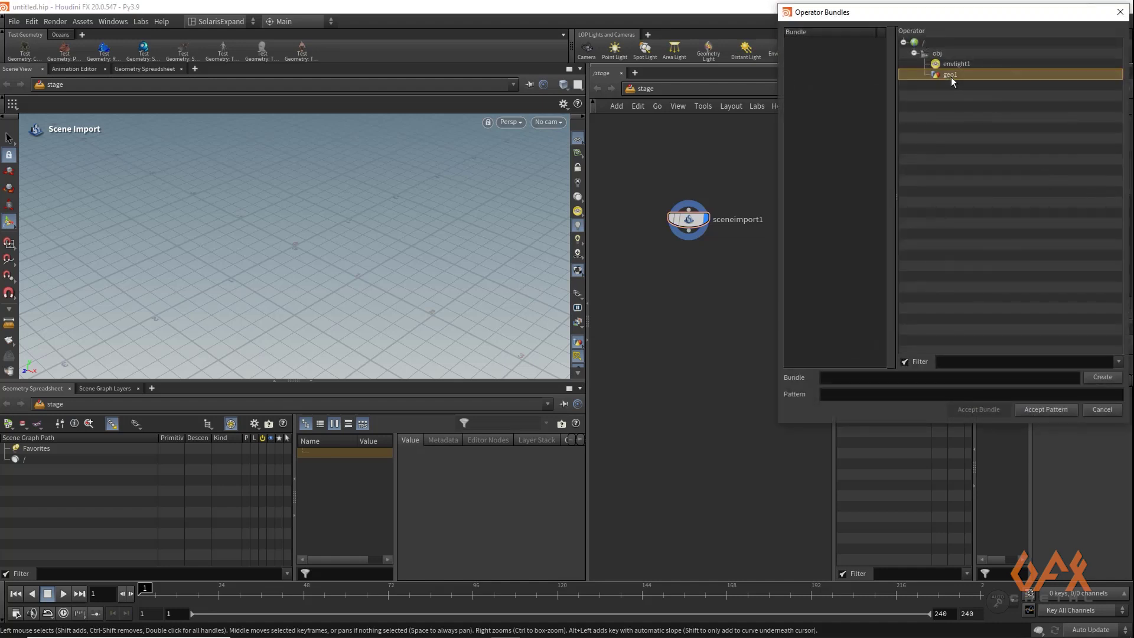
left_click(1045, 409)
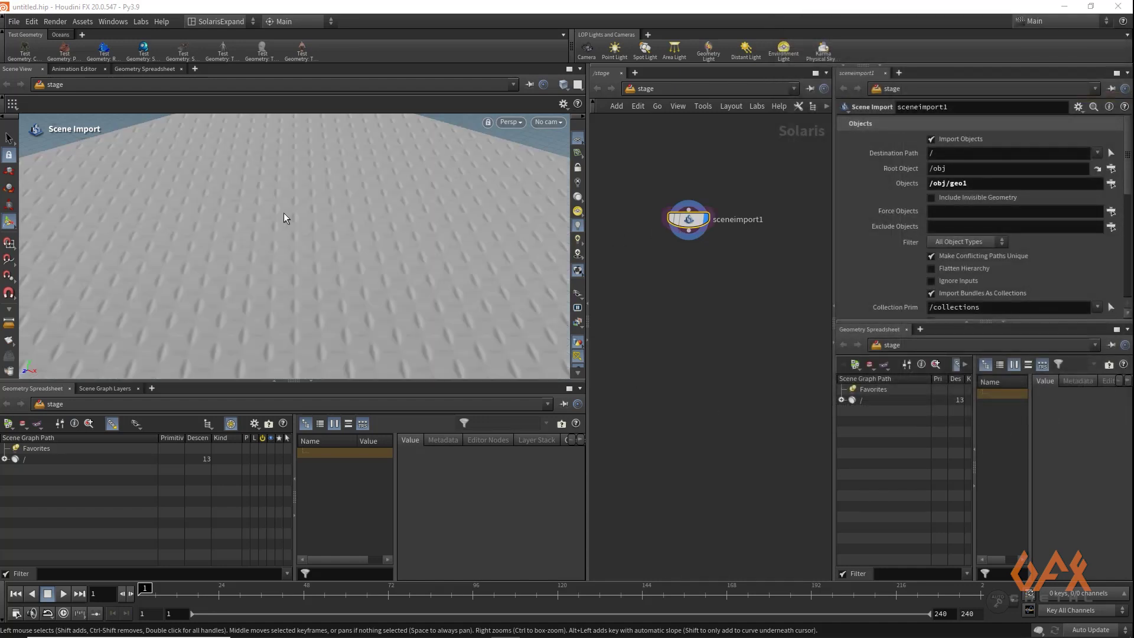
left_click_drag(281, 240, 313, 265)
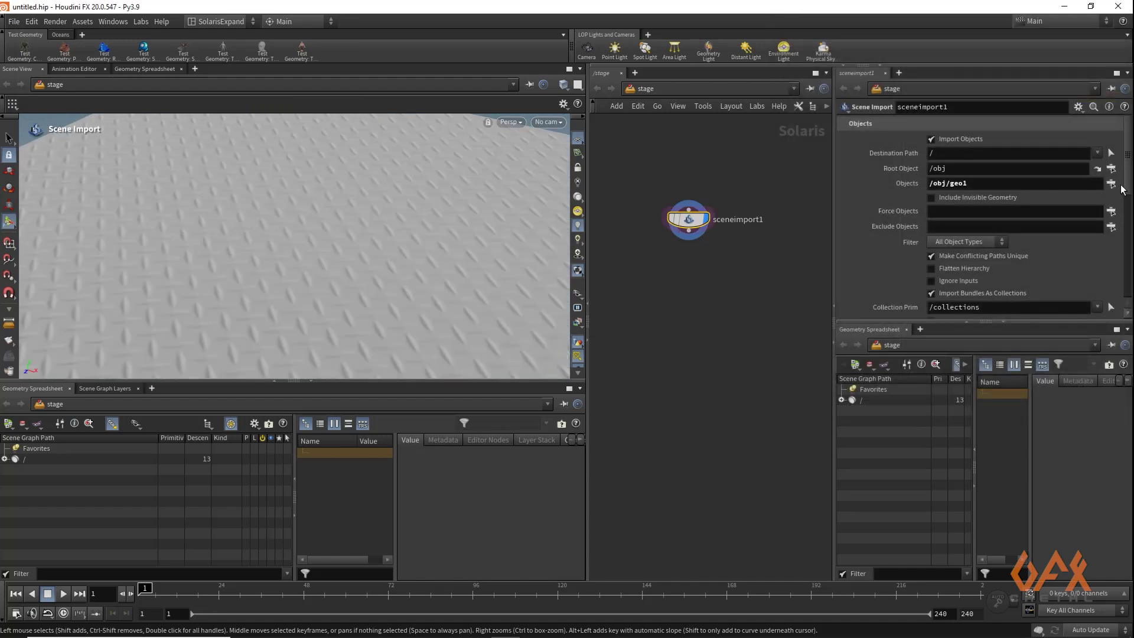
- Set the Scene Import node's additional materials to /obj/geo1/matnet1/principledshader1
scroll(1112, 305, "down", 10)
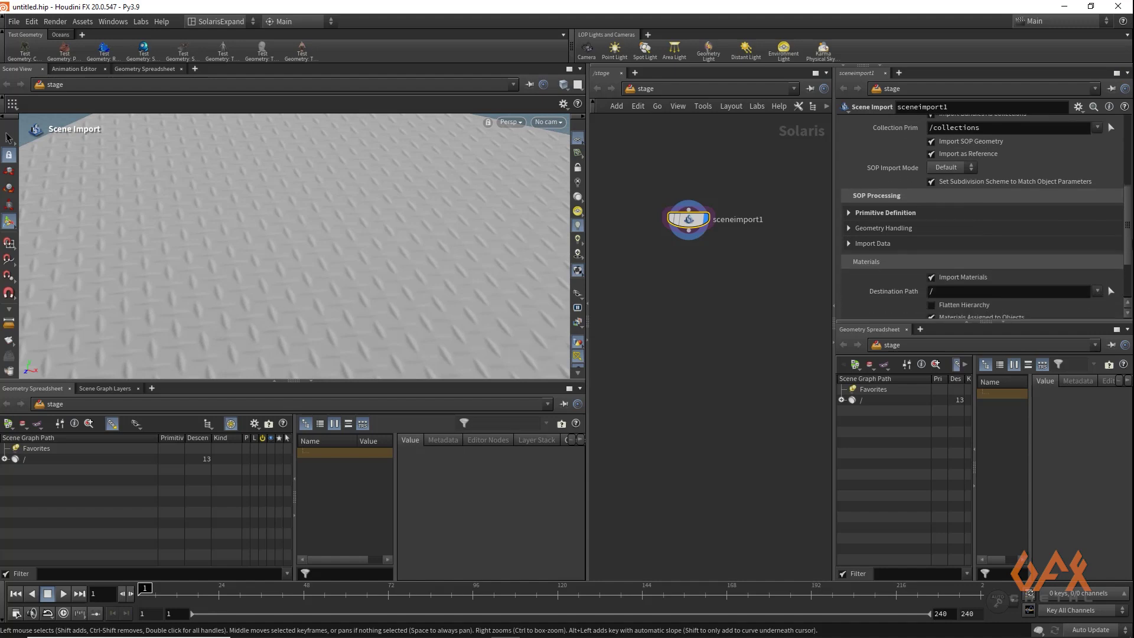
scroll(1111, 306, "down", 1)
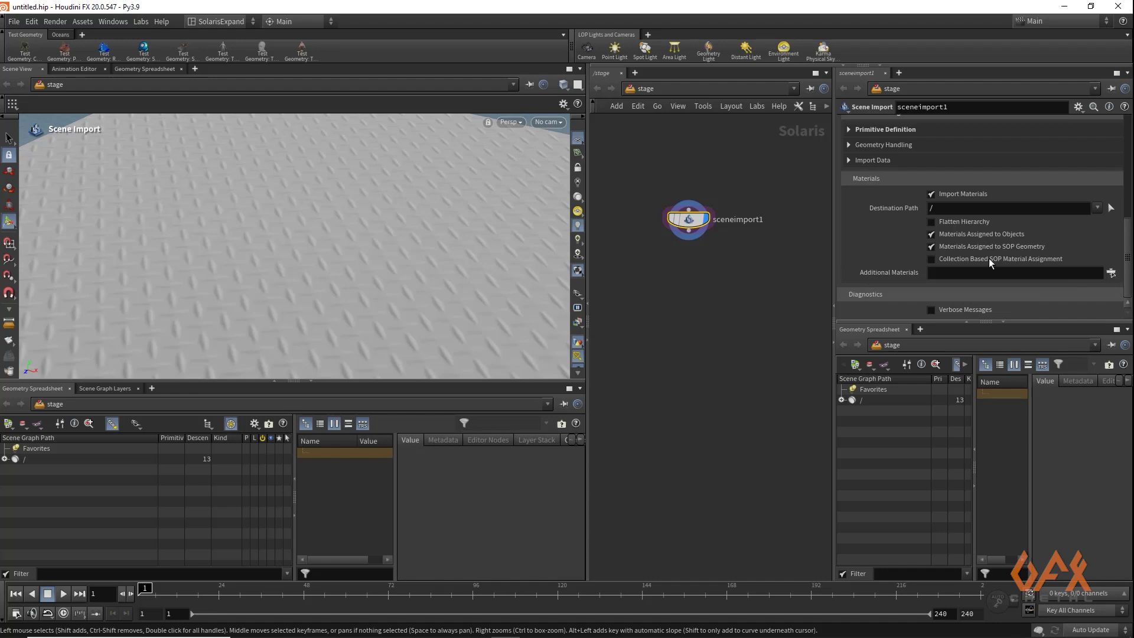
left_click(1111, 274)
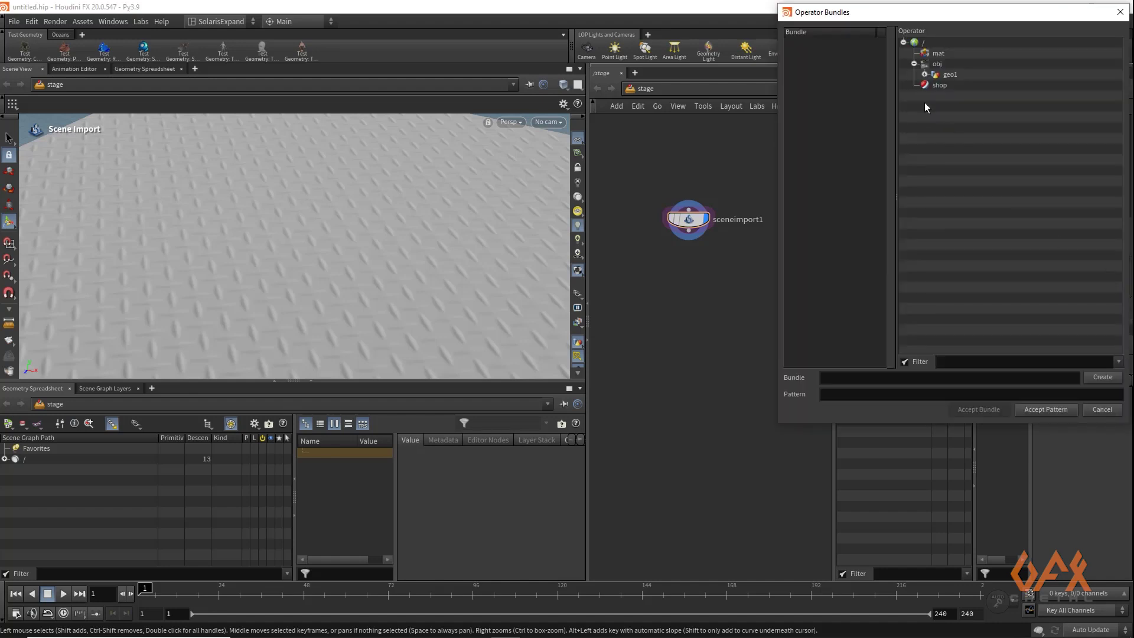
left_click(925, 75)
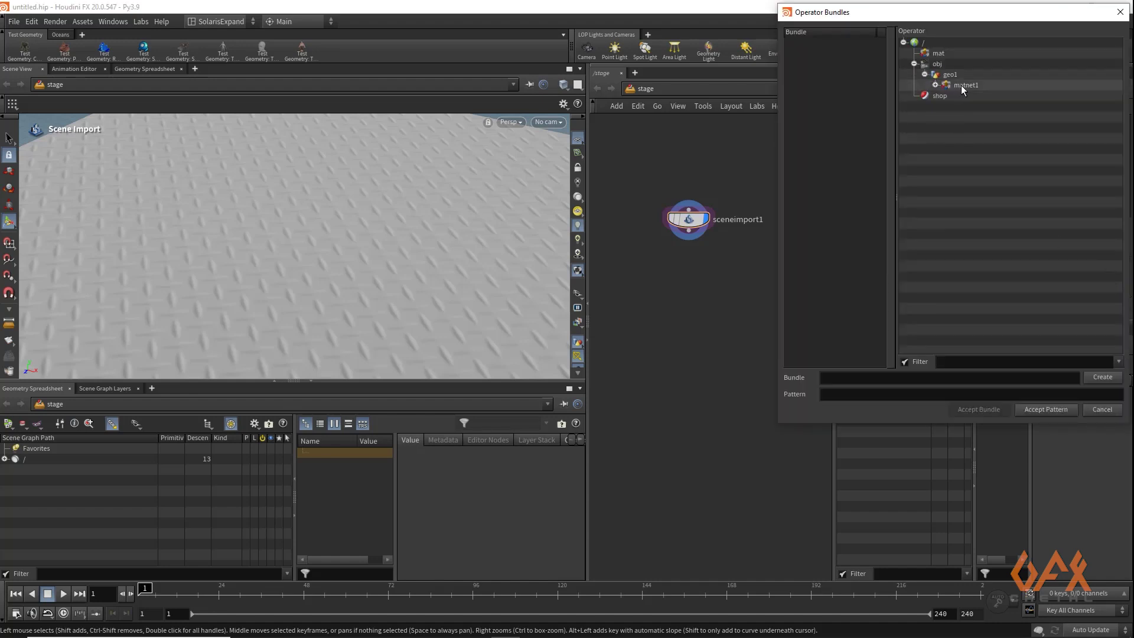
left_click(935, 84)
left_click(983, 97)
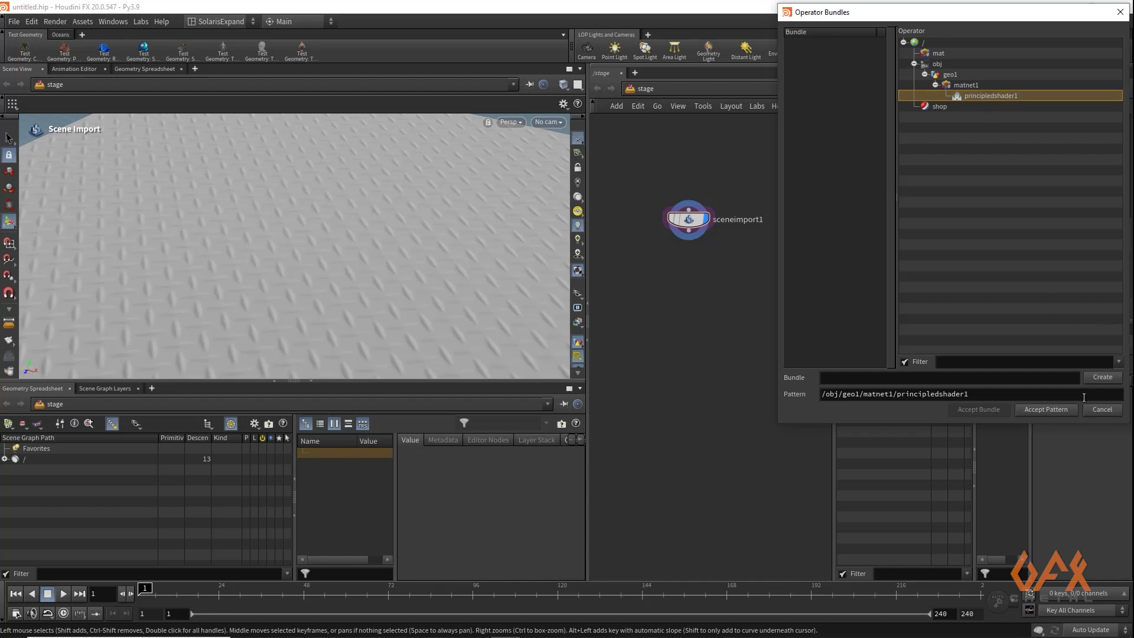
left_click(1051, 409)
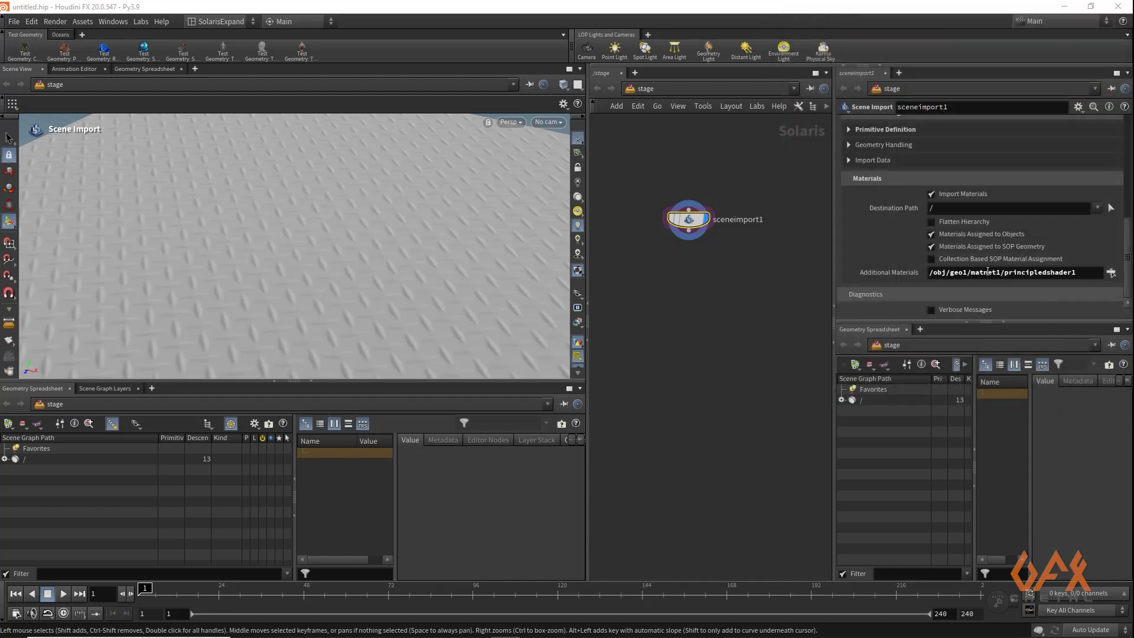
- Enable Flatten Hierarchy for the imported materials, set their destination path to /materials/, and check the scene graph
left_click(931, 222)
left_click(943, 207)
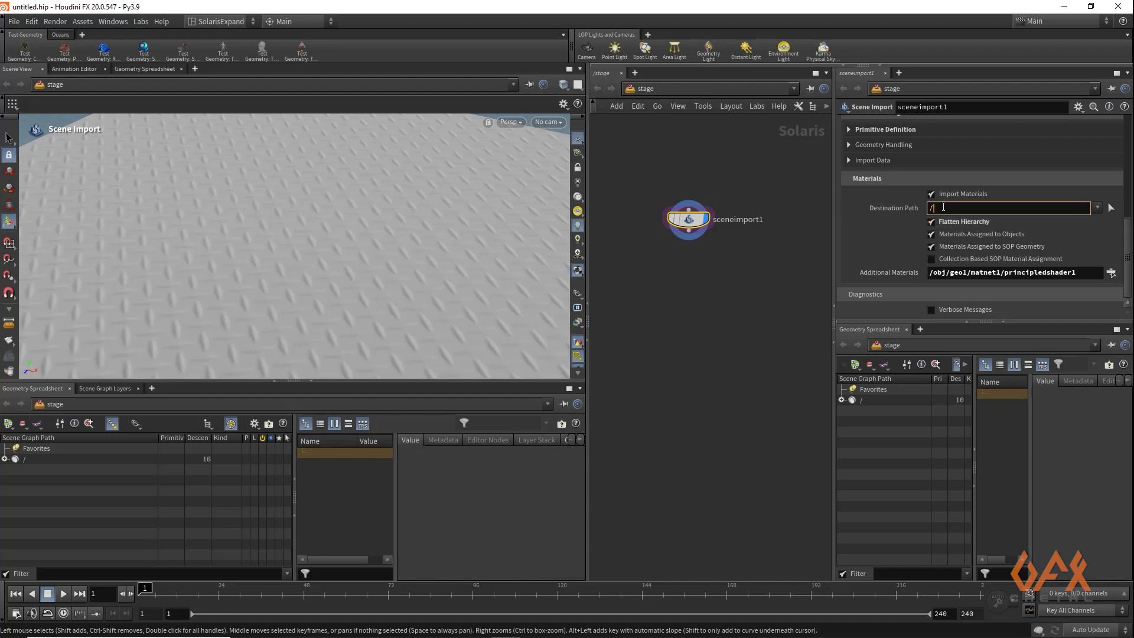
type("materials")
type("/")
key("Return")
left_click(745, 299)
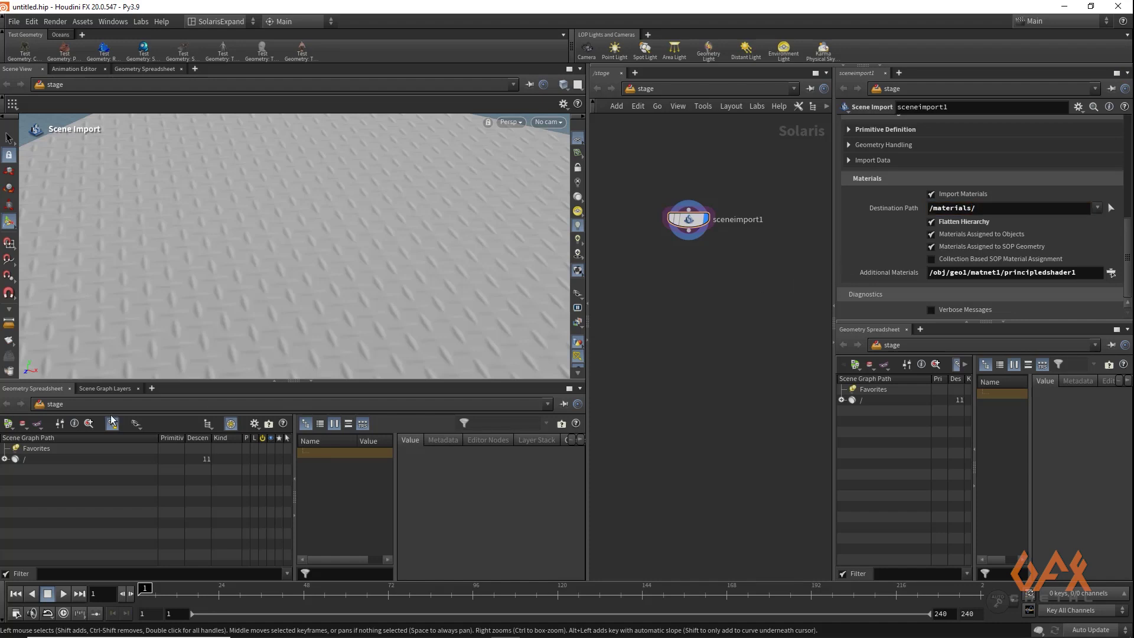
left_click(5, 458)
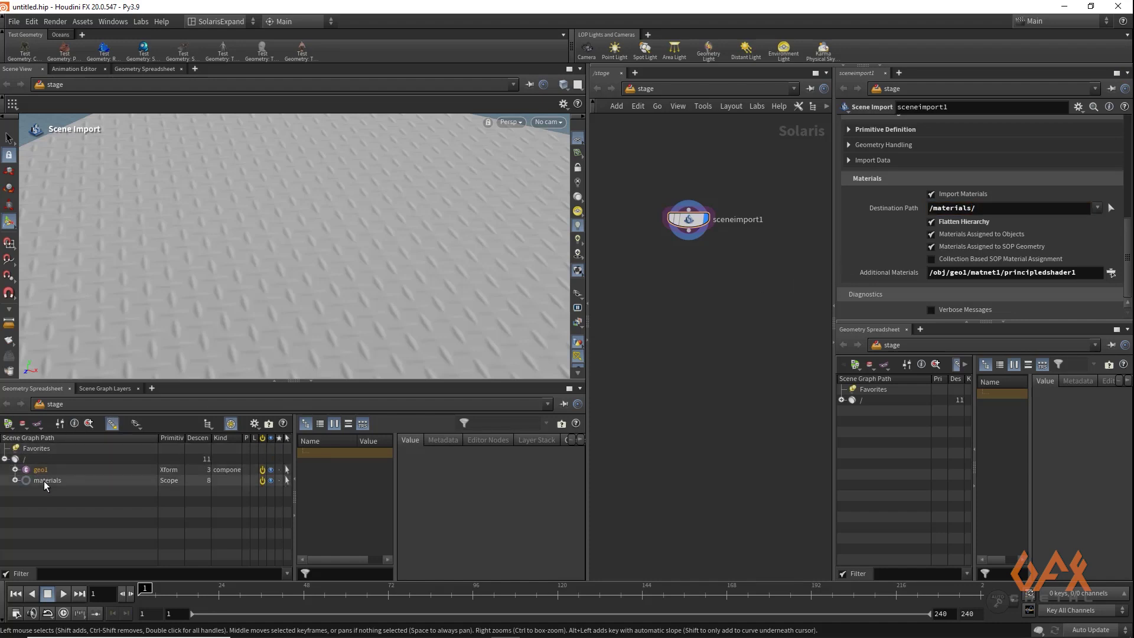
left_click(12, 480)
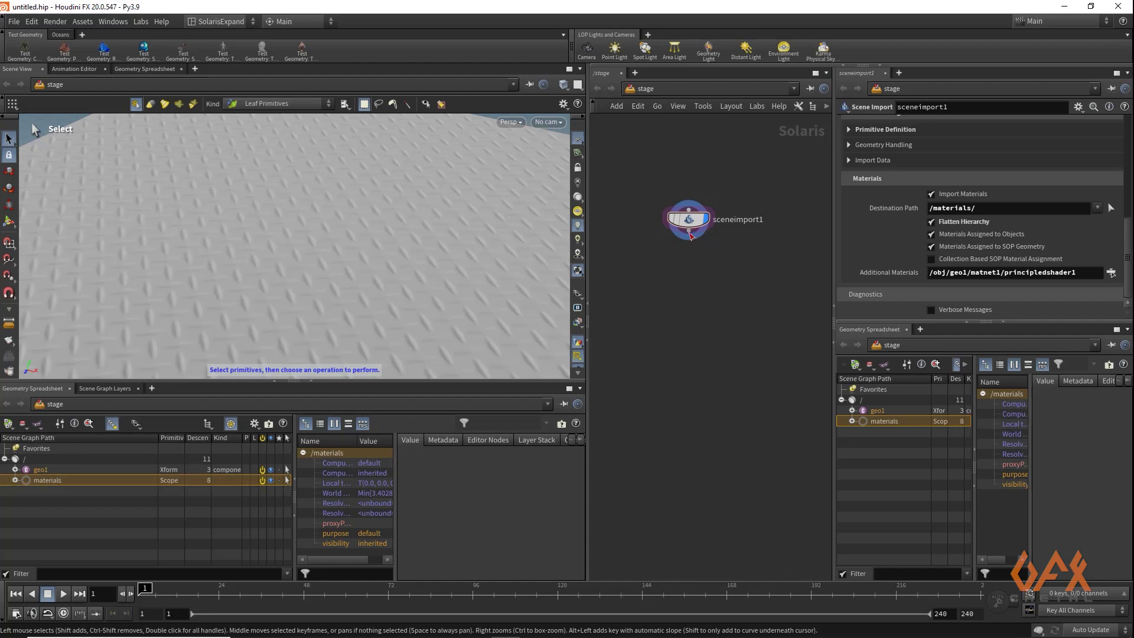
- Add an Assign Material node connected to the Scene Import node's output
left_click_drag(689, 231, 684, 297)
left_click(684, 297)
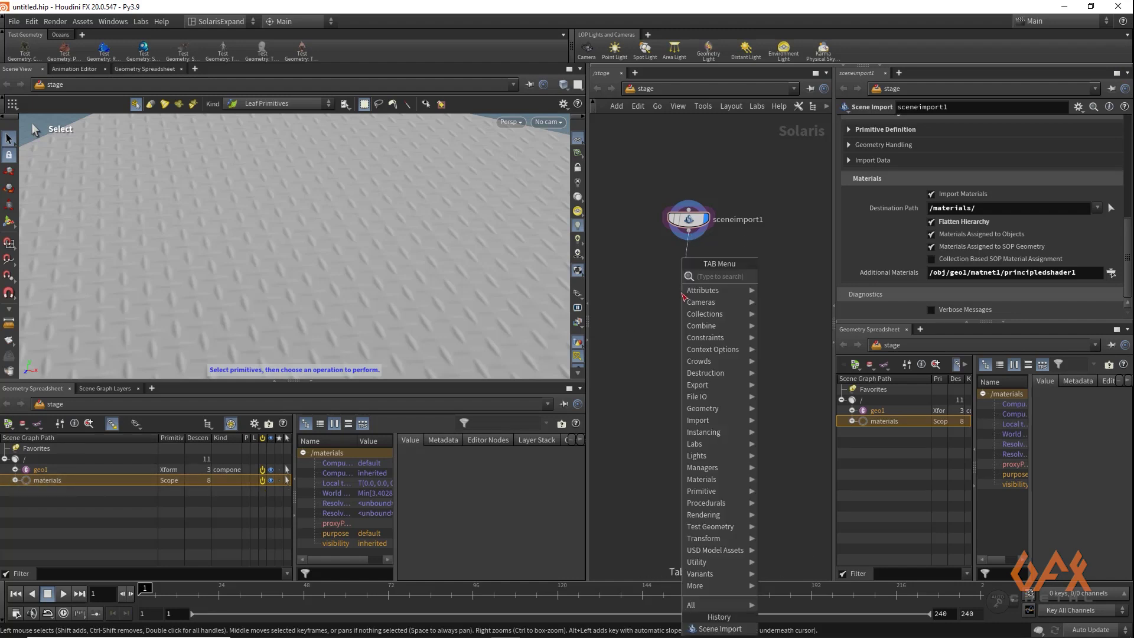
type("assign")
key("Return")
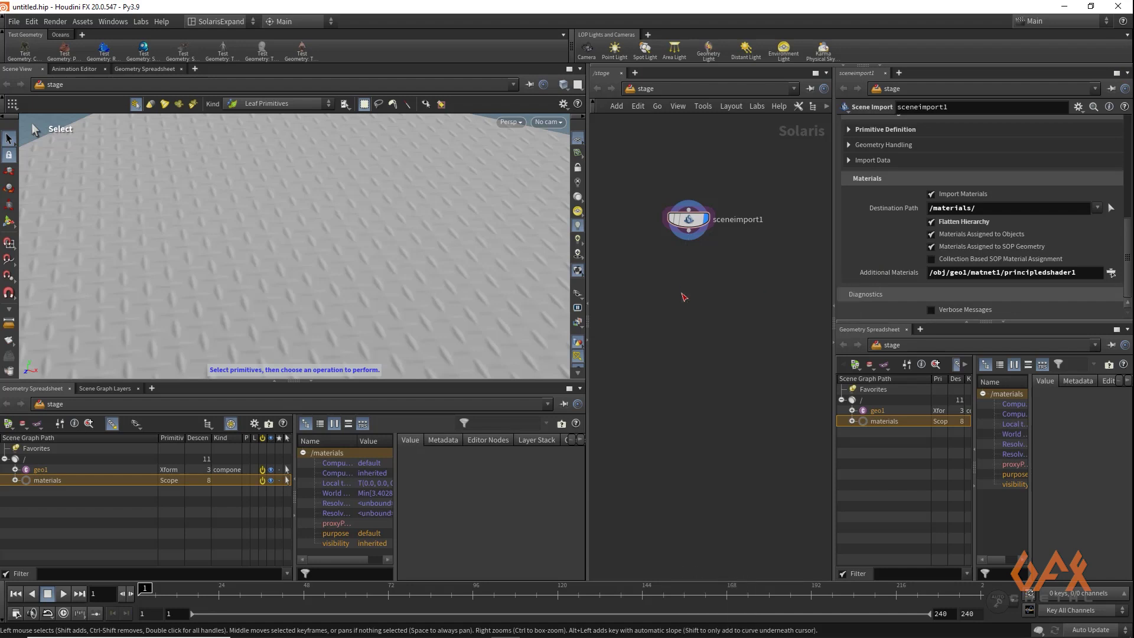
left_click(701, 294)
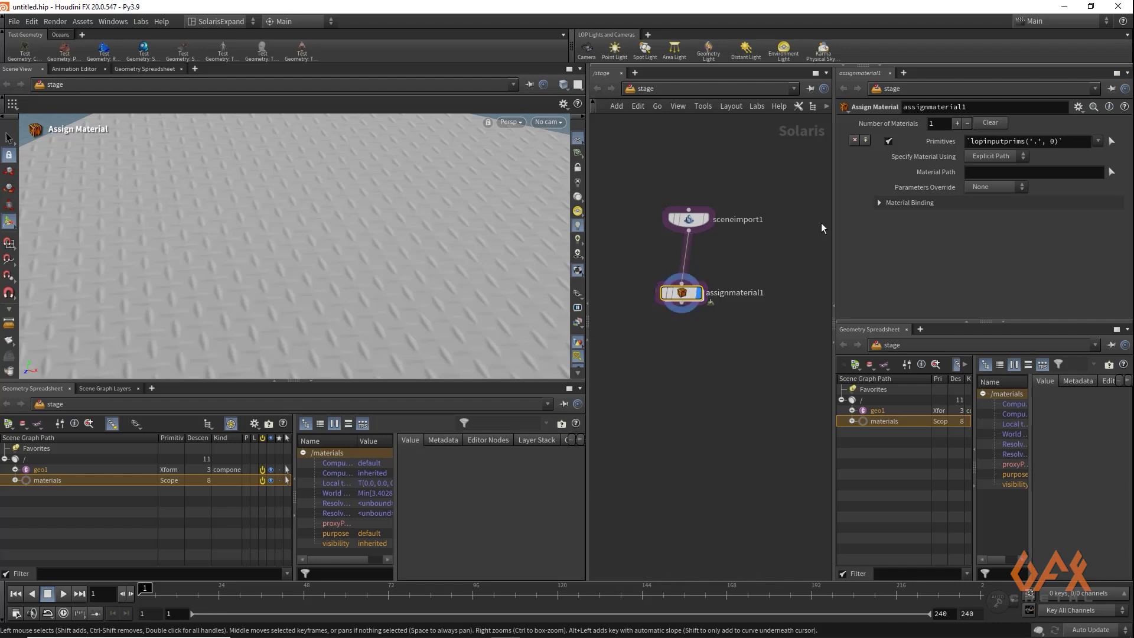
- Assign the material /materials/principledshader1 to the primitive /geo1 in the Assign Material node
left_click_drag(920, 179, 984, 140)
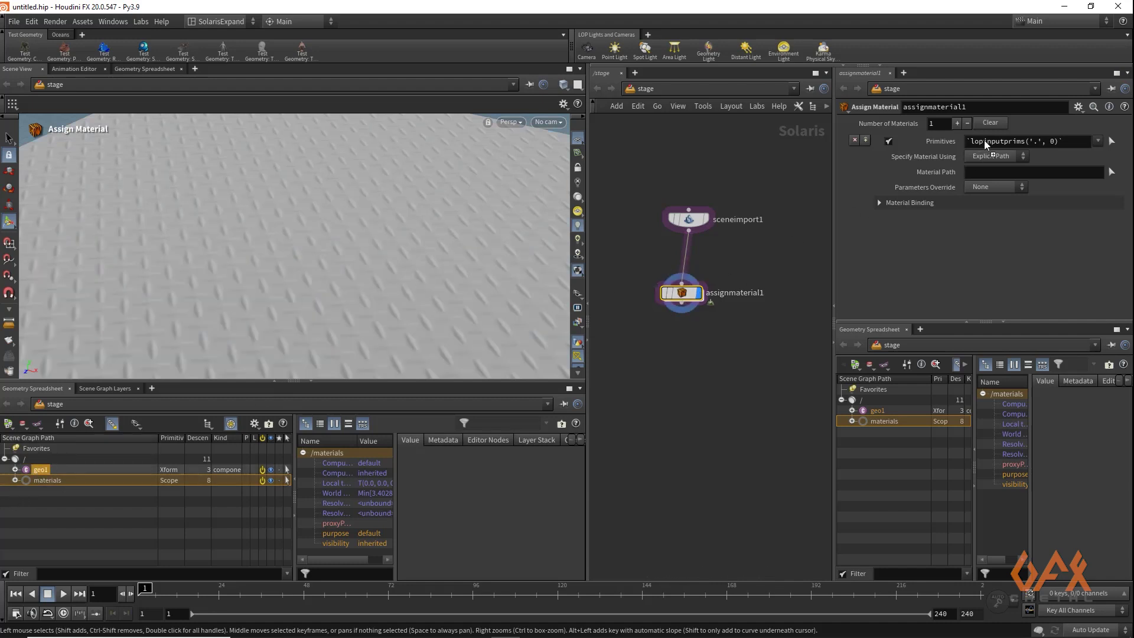
left_click(15, 480)
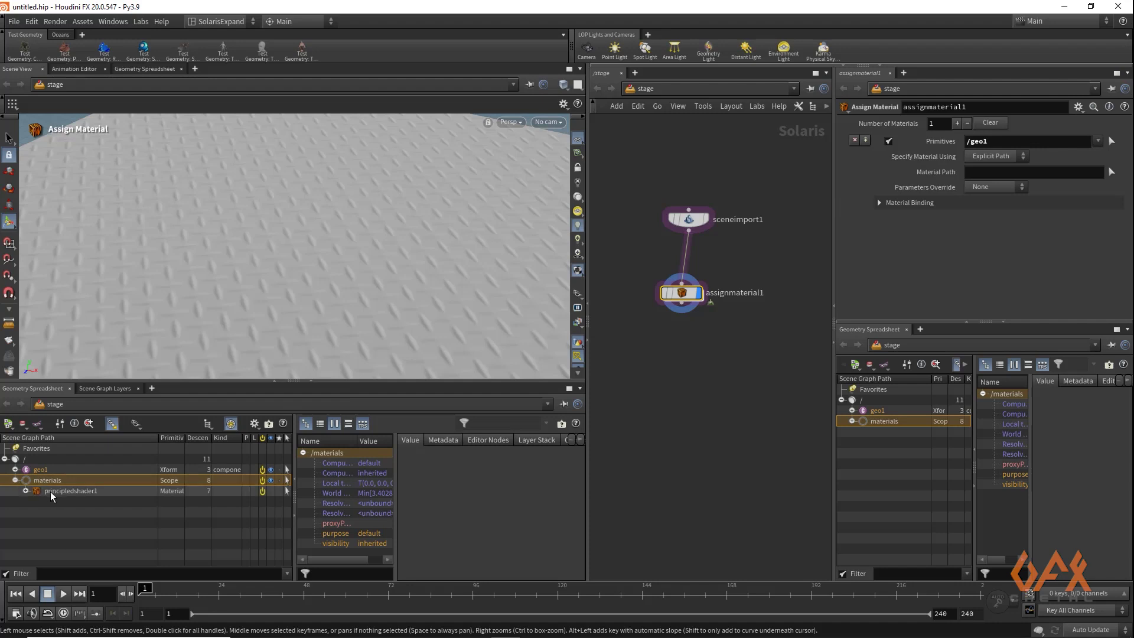
left_click_drag(56, 491, 1037, 170)
- Add a Dome Light node connected to the Assign Material node's output
left_click(682, 304)
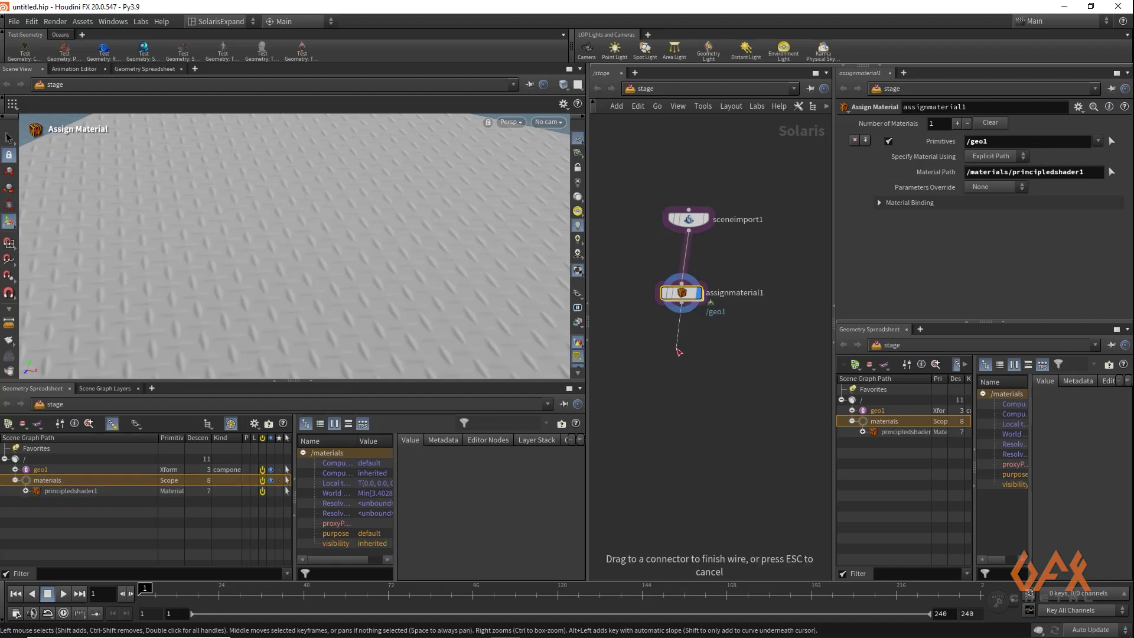
key("Tab")
type("dome")
key("Return")
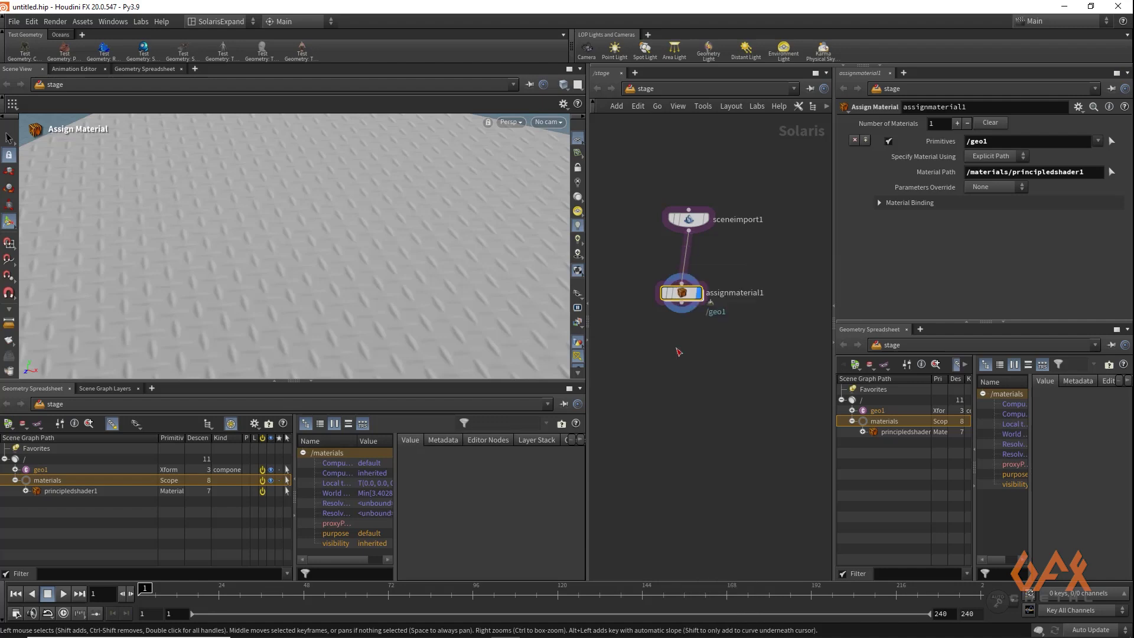
left_click(679, 350)
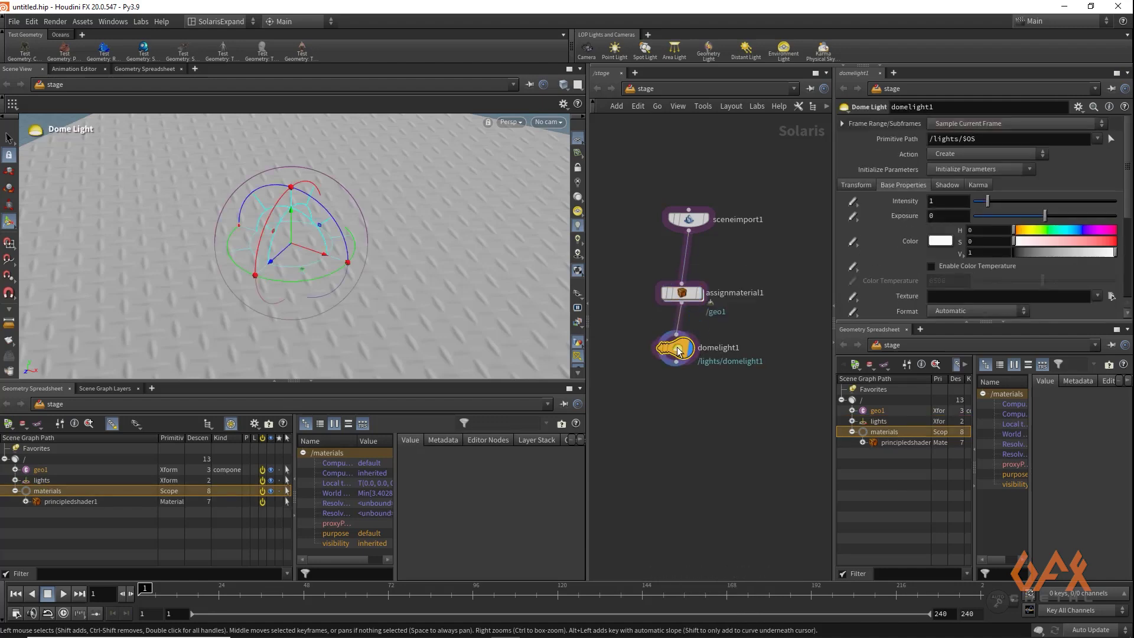
- Set the dome light's texture to HDRIHaven_skylit_garage_2k.rat from $HFS/houdini/pic/hdri and align its node under the chain
left_click(1112, 296)
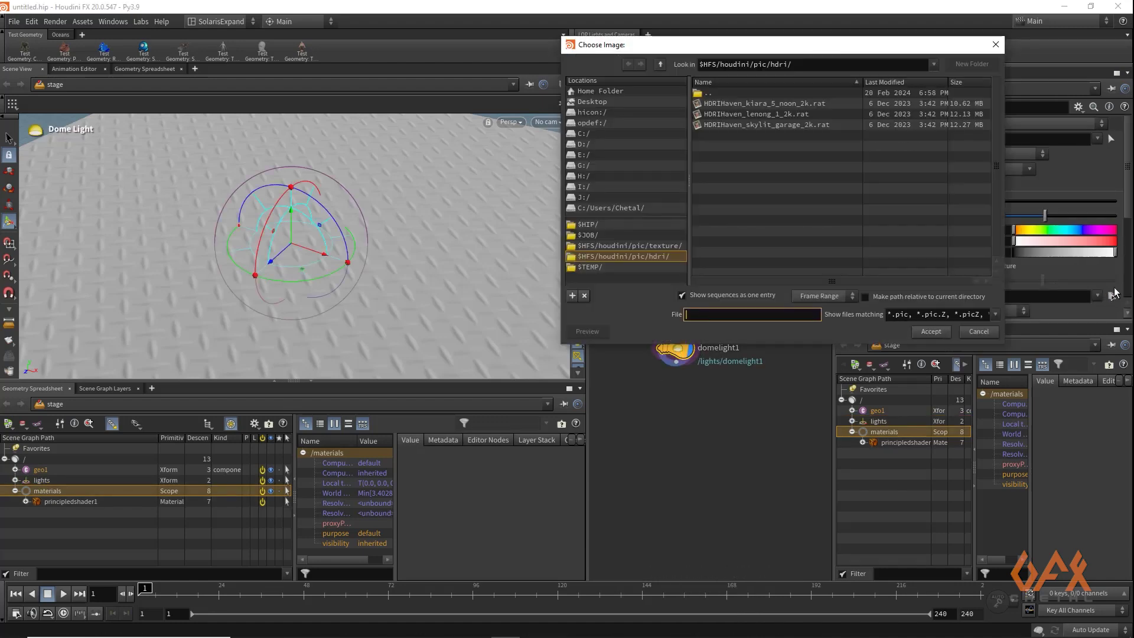
double_click(763, 126)
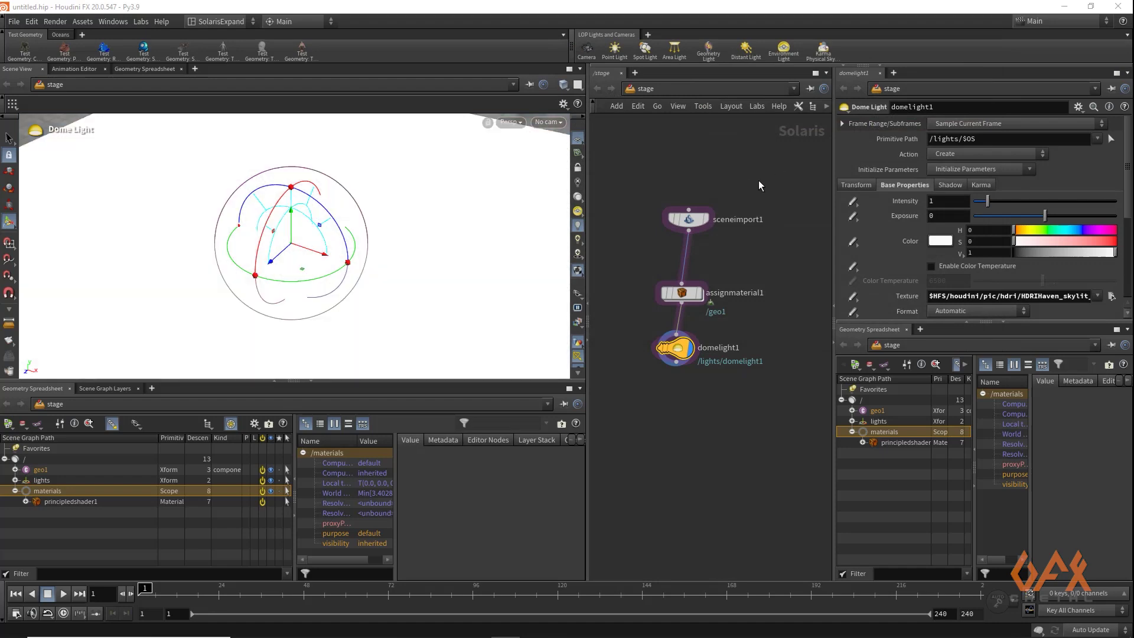
left_click_drag(675, 349, 688, 350)
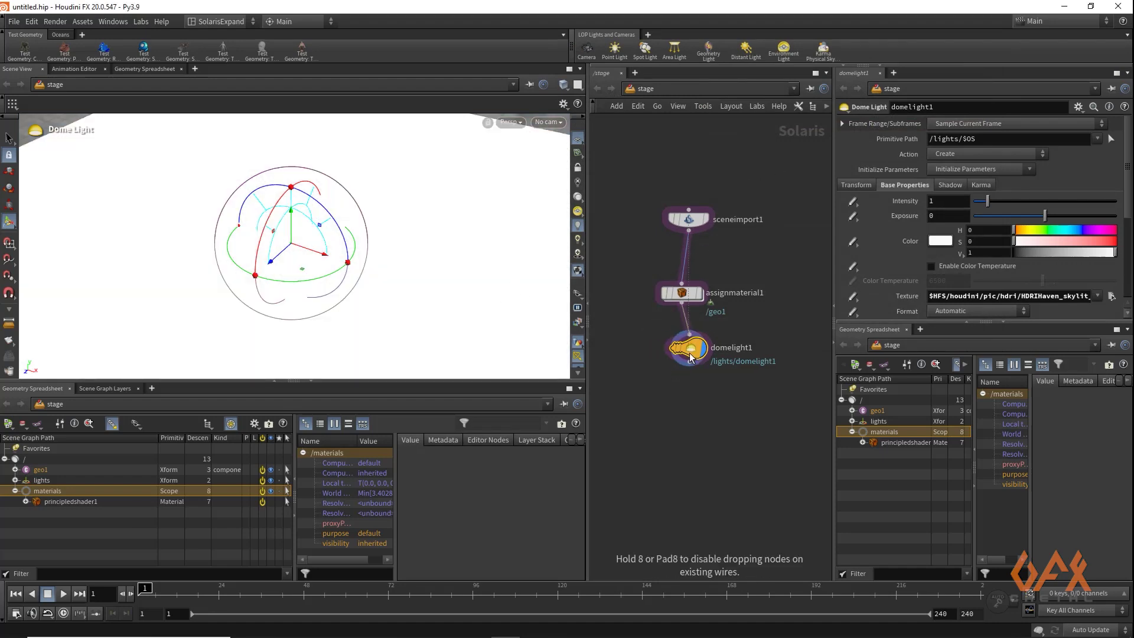
- Switch the viewport renderer to Karma CPU and frame the diamond-plate surface in the render
left_click(518, 123)
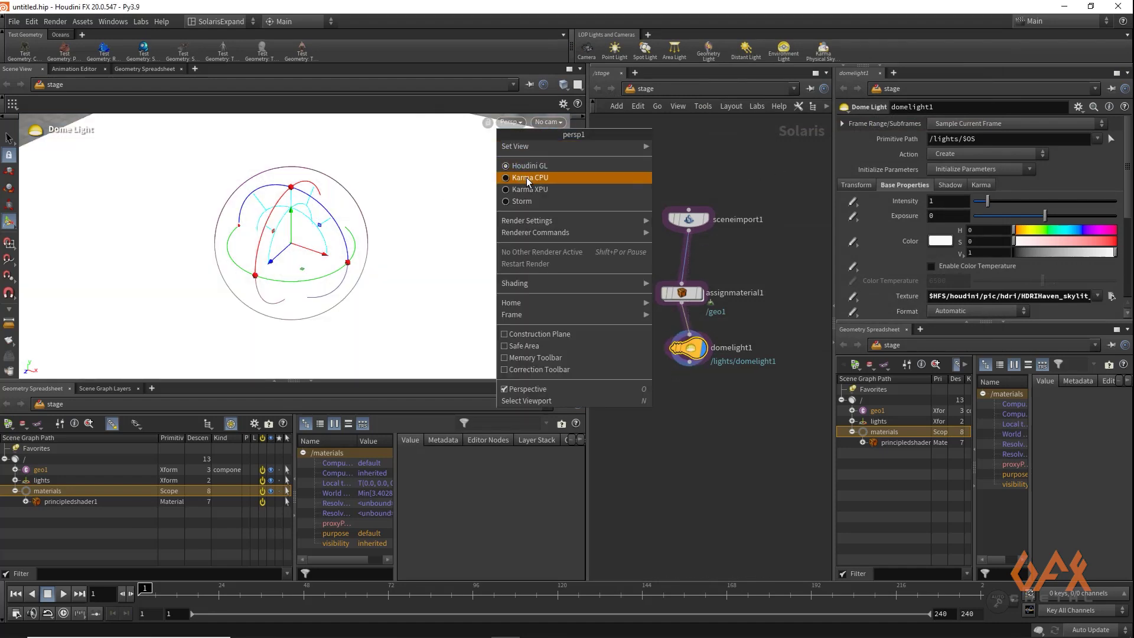
left_click(526, 177)
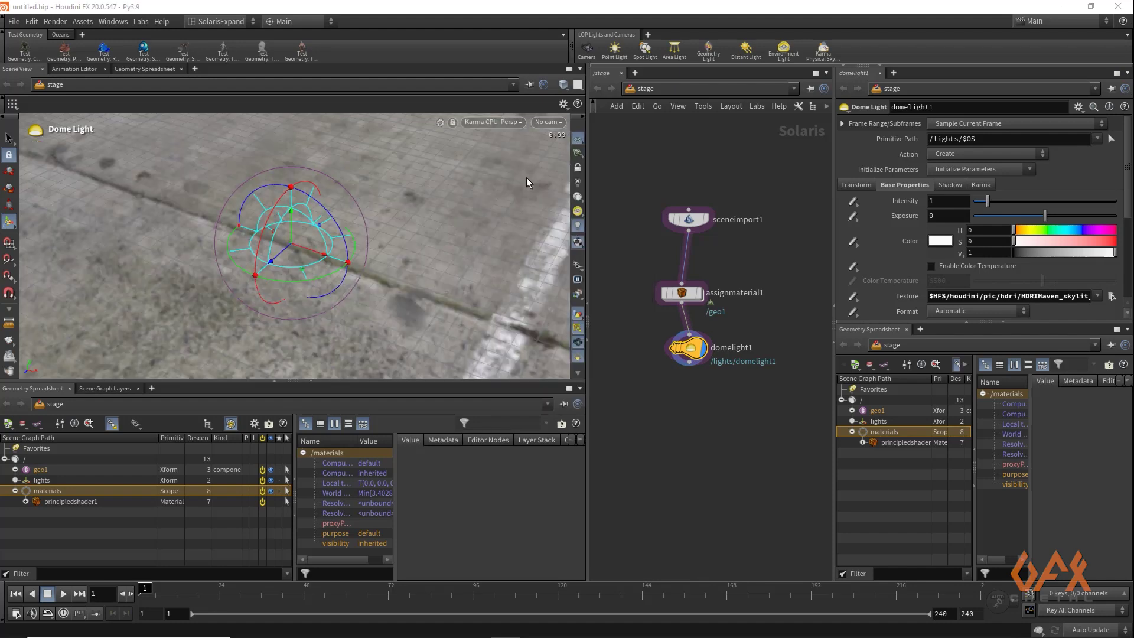
left_click(8, 138)
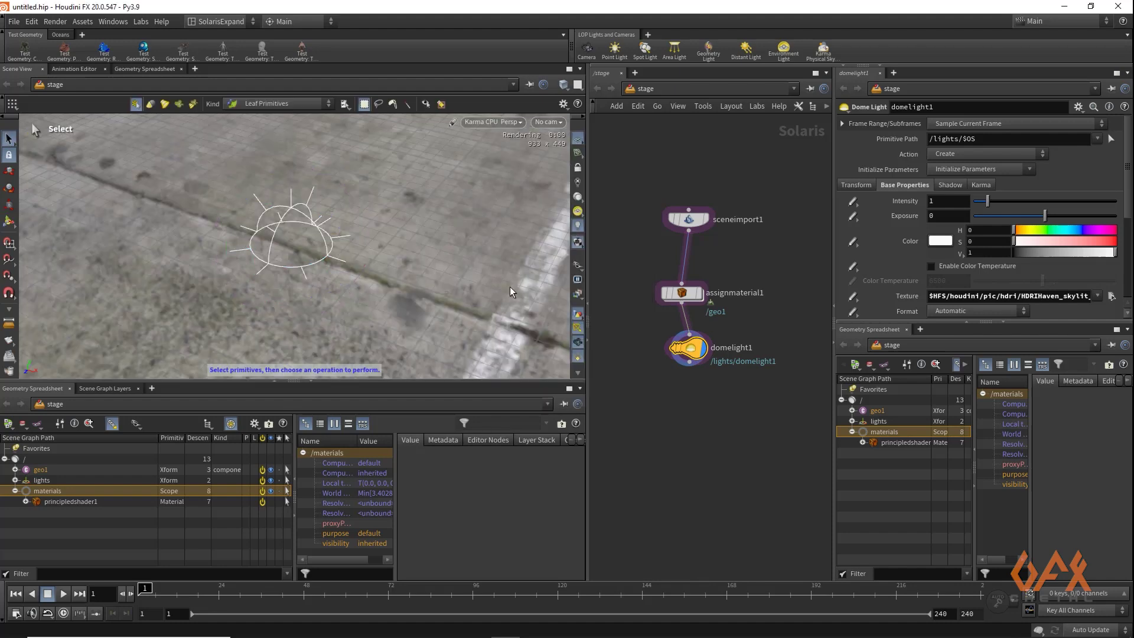
key("Escape")
left_click_drag(398, 286, 334, 285)
left_click_drag(289, 254, 307, 233)
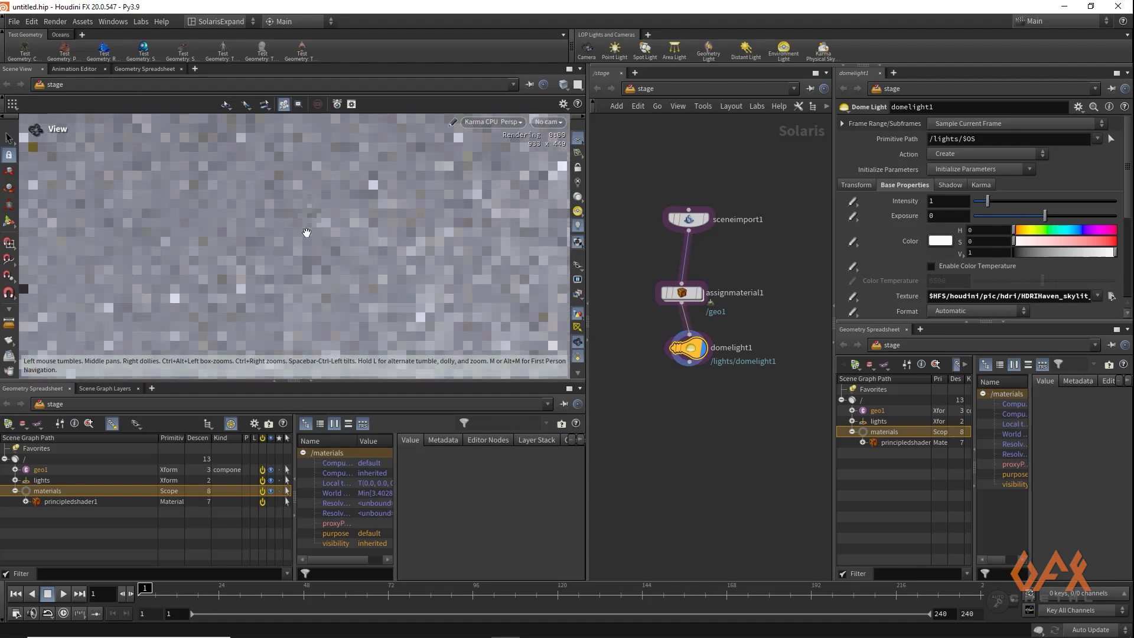
key("s")
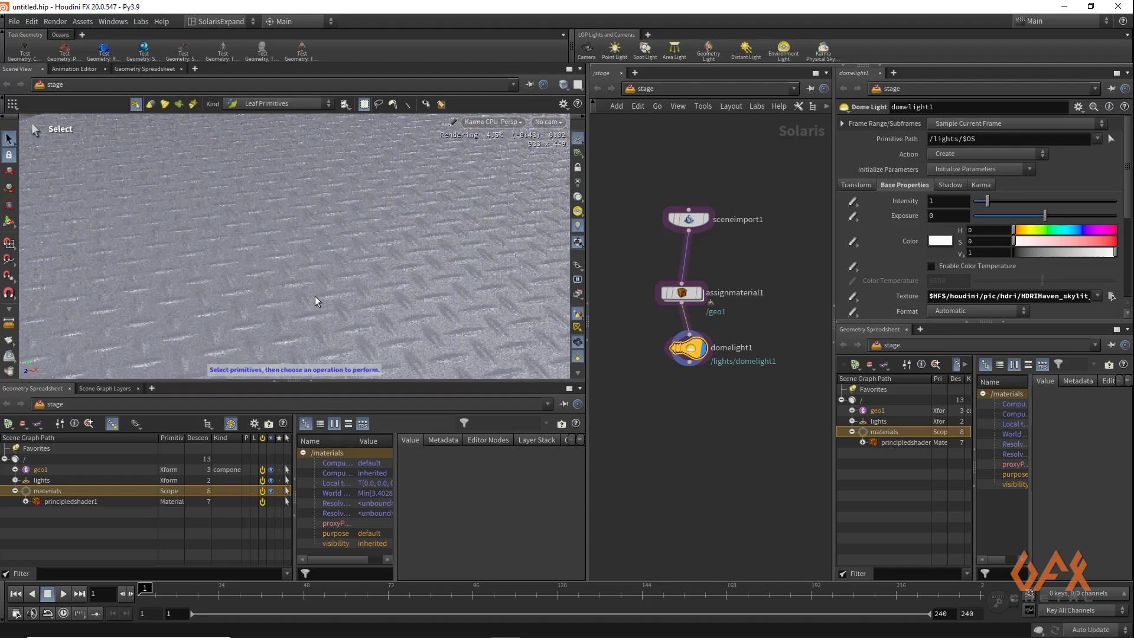